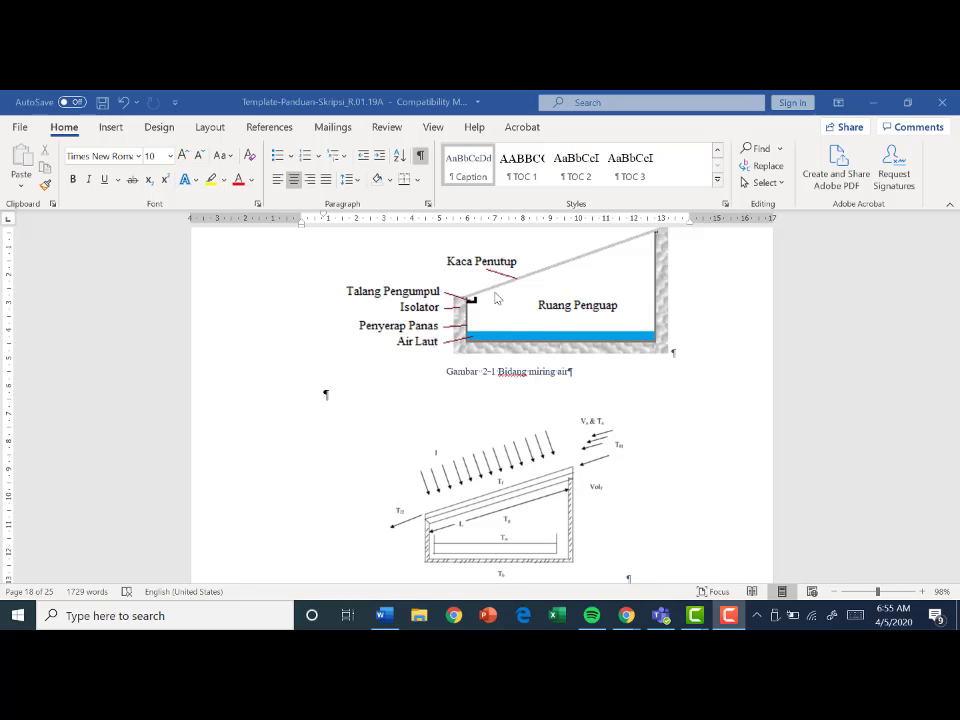
# - Examine the captions under the first two figures and which style they use
pyautogui.click(495, 313)
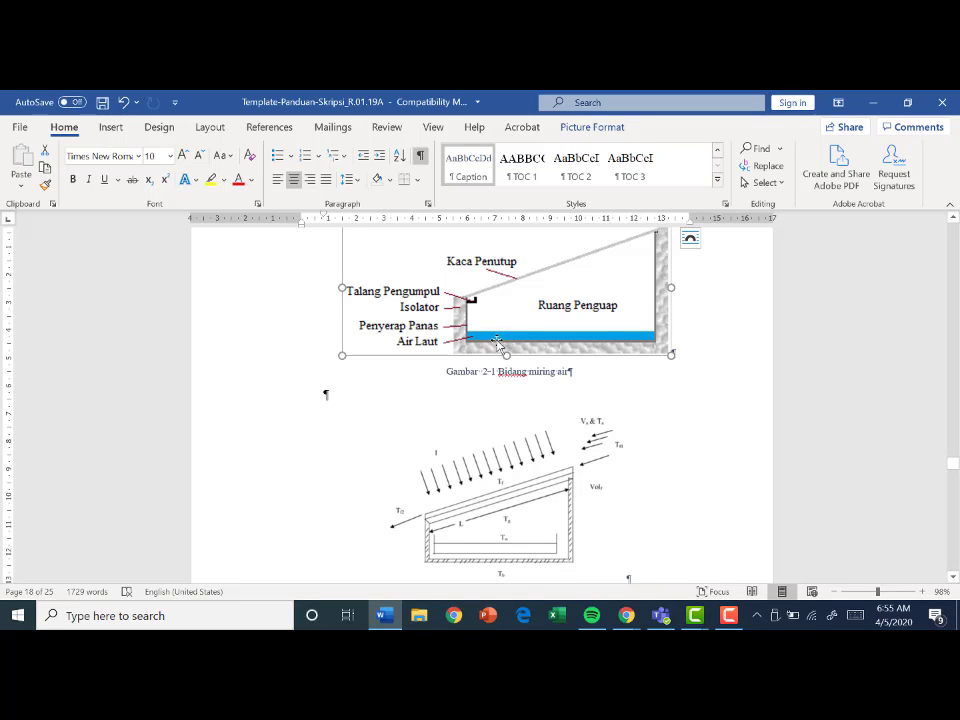
pyautogui.click(606, 371)
pyautogui.click(555, 318)
pyautogui.click(564, 387)
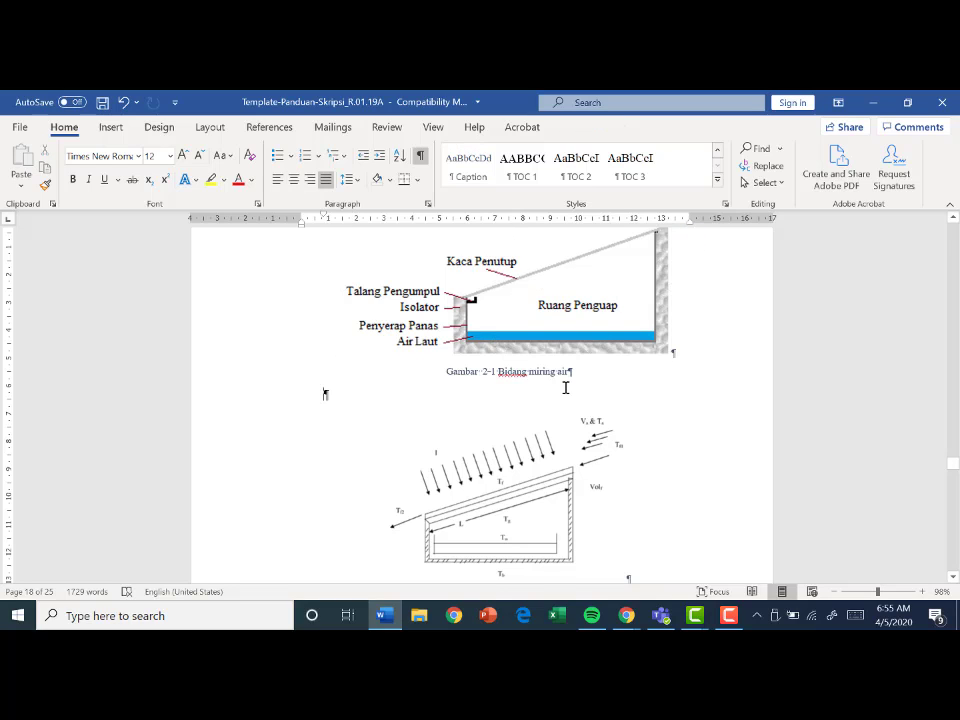
pyautogui.click(508, 308)
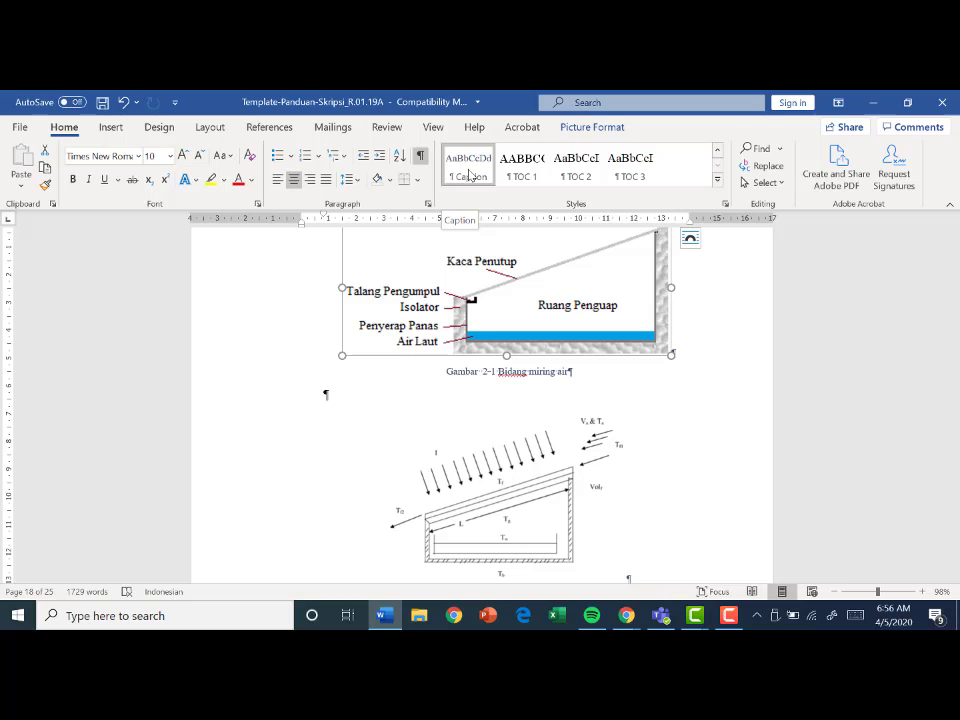
pyautogui.click(500, 371)
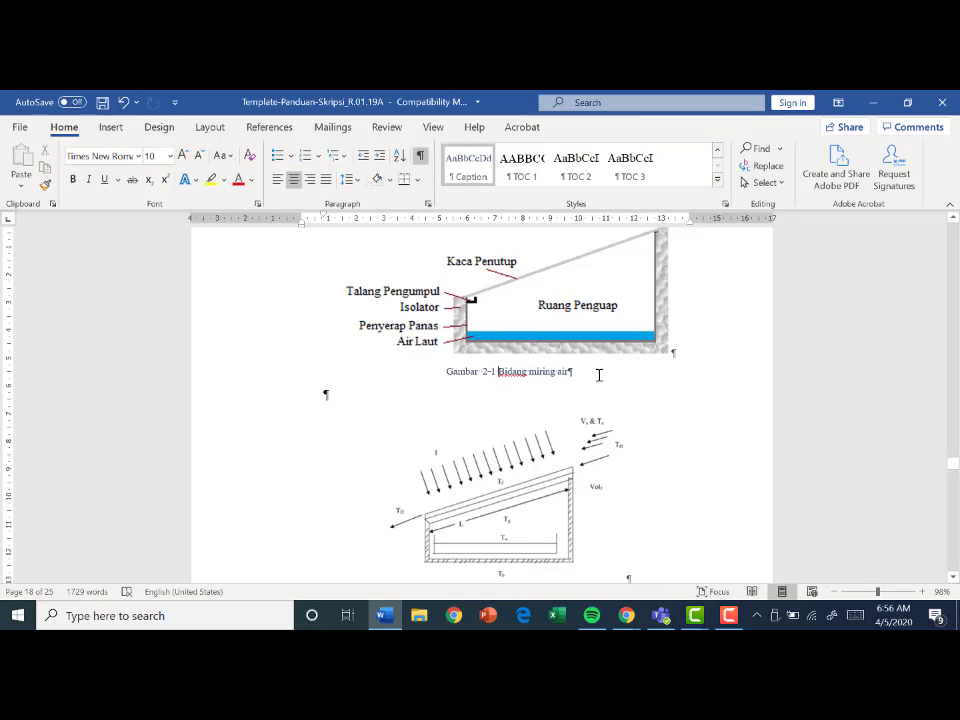
pyautogui.scroll(-2, 555, 372)
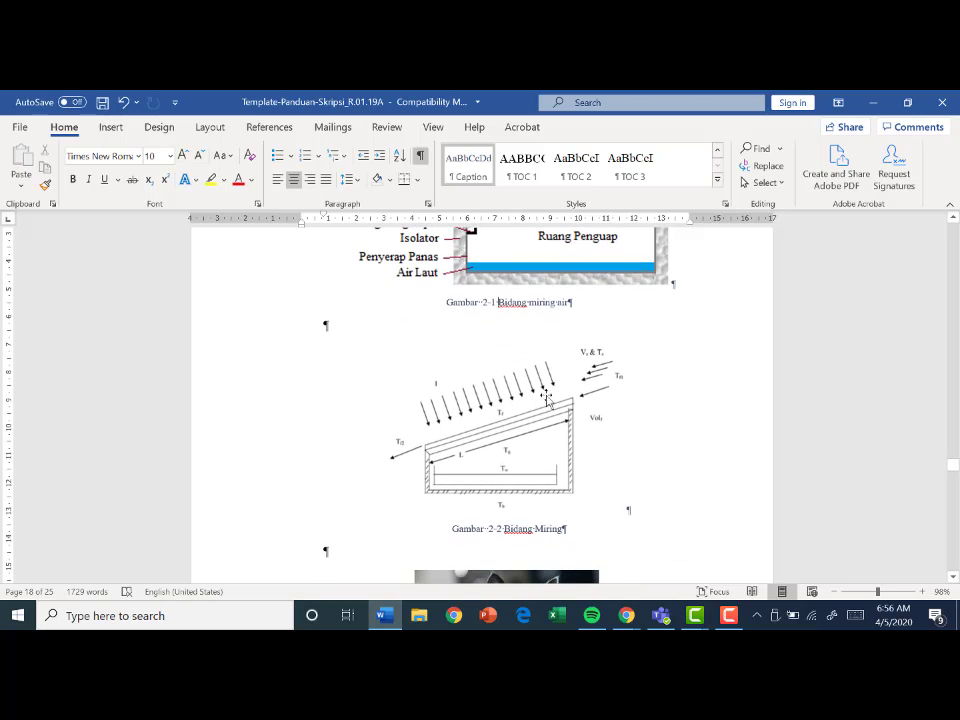
pyautogui.scroll(-5, 521, 526)
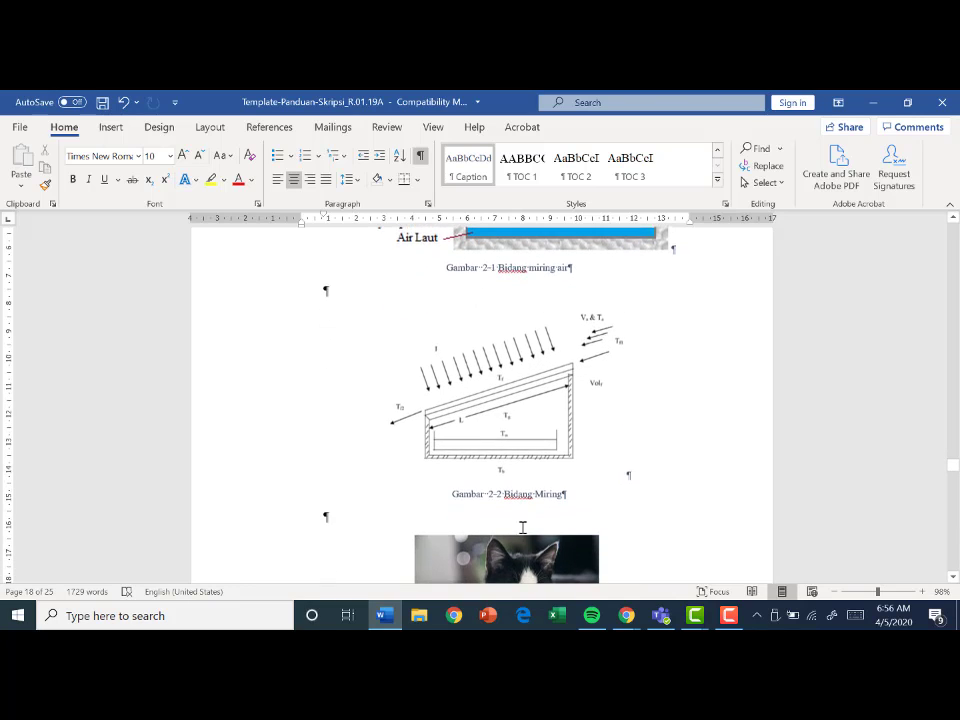
pyautogui.scroll(5, 525, 522)
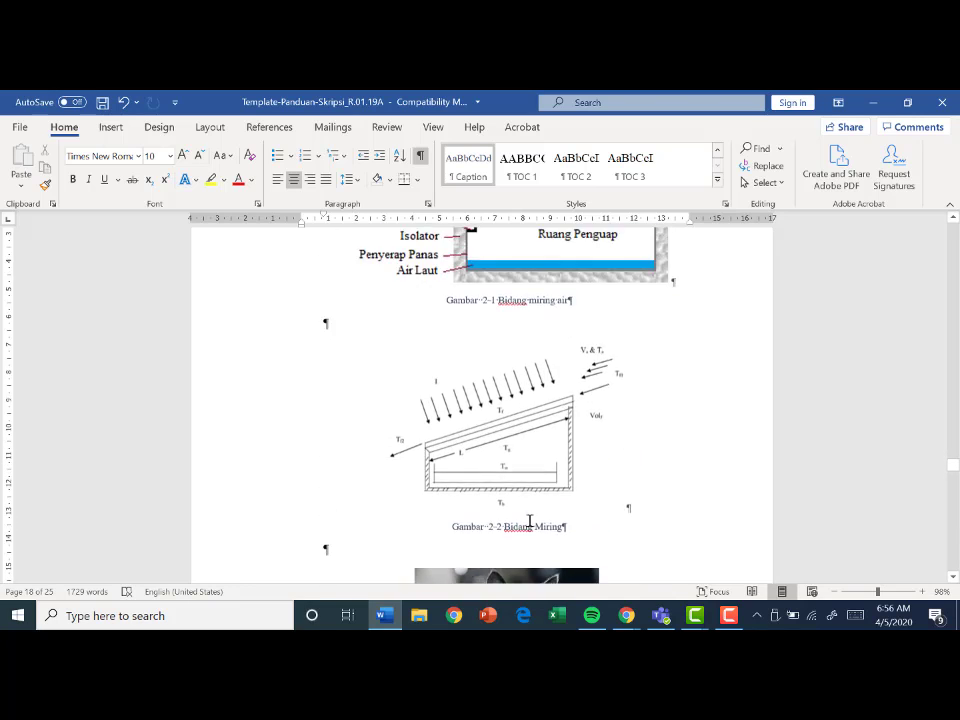
# - Modify the Caption style so its font color is black
pyautogui.click(520, 262)
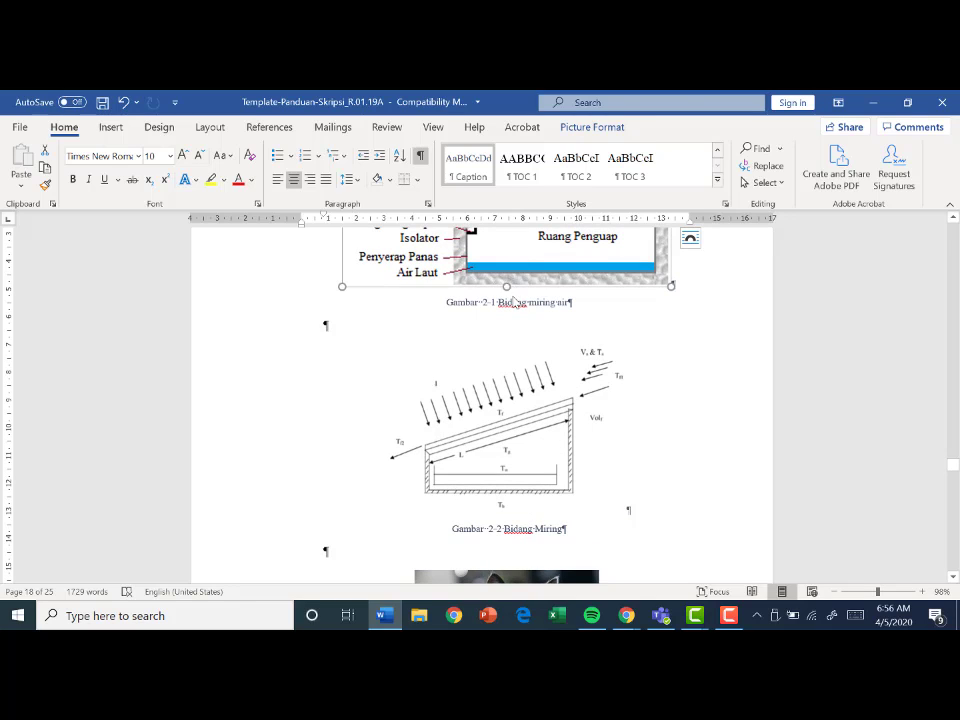
pyautogui.click(515, 304)
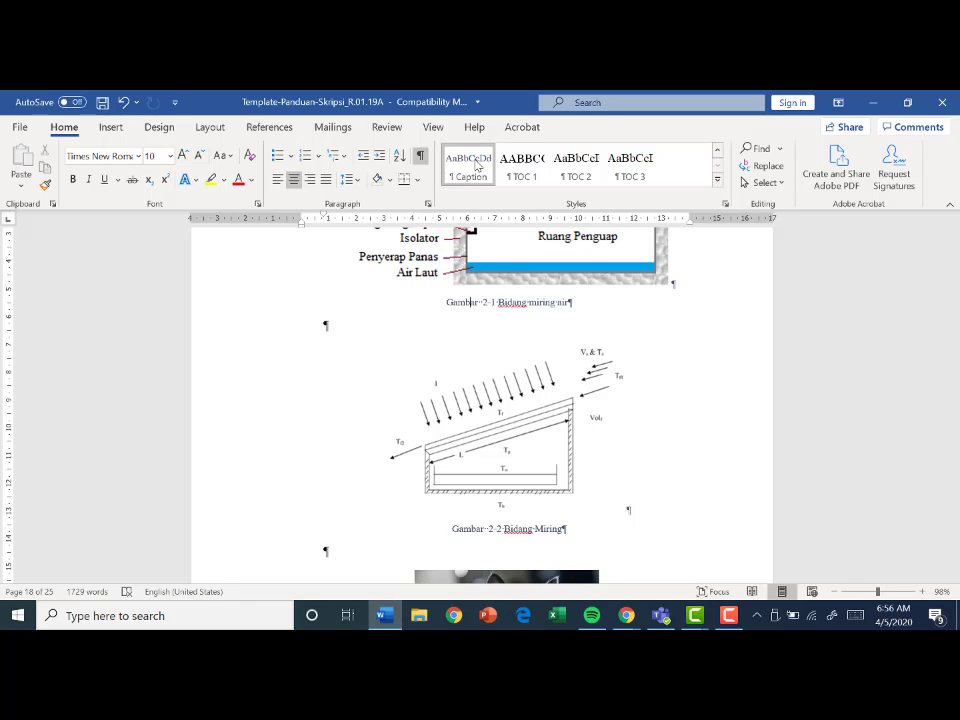
pyautogui.rightClick(477, 166)
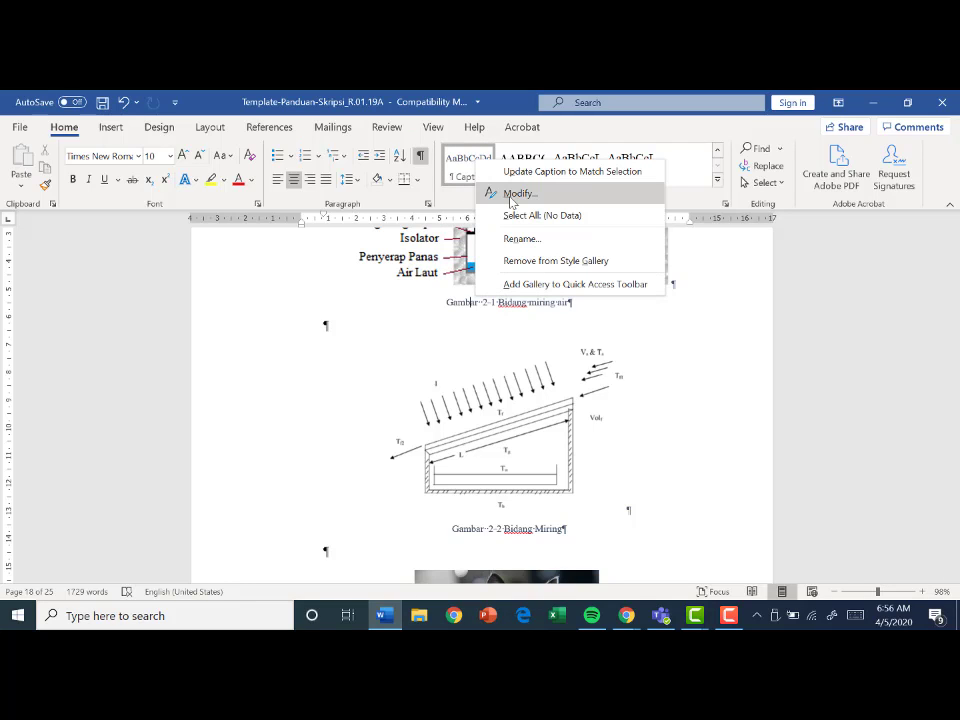
pyautogui.click(512, 196)
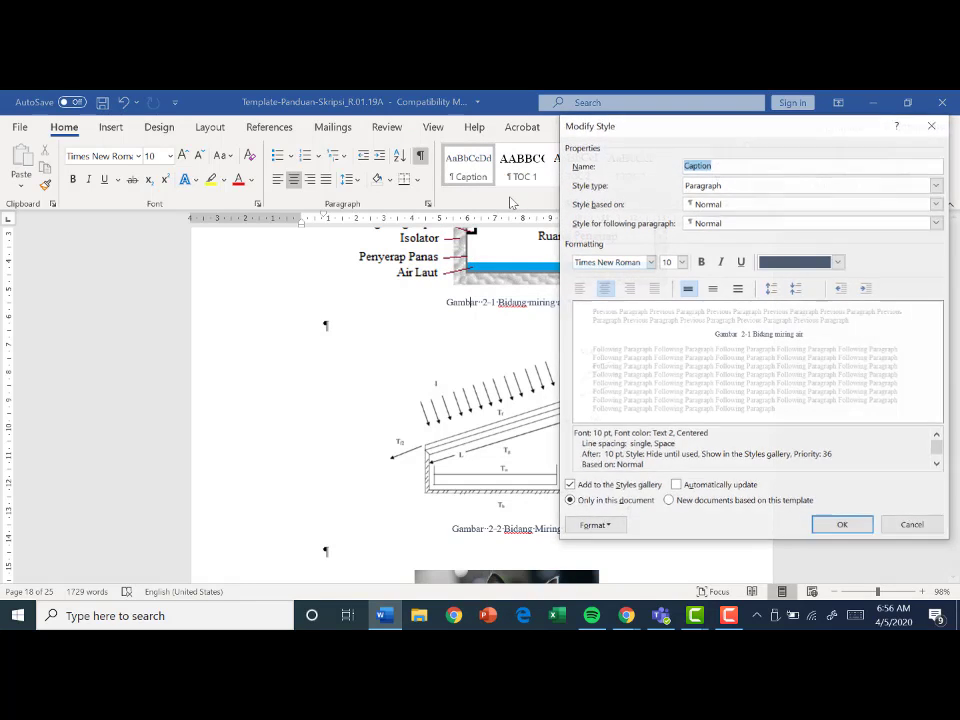
pyautogui.click(839, 263)
pyautogui.click(783, 328)
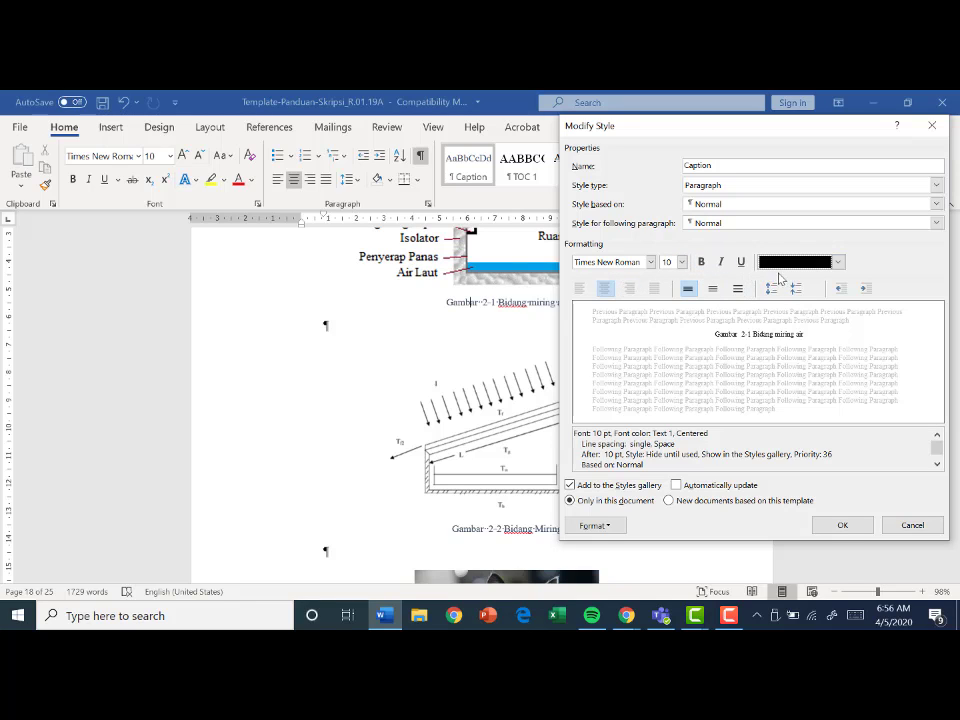
pyautogui.click(840, 525)
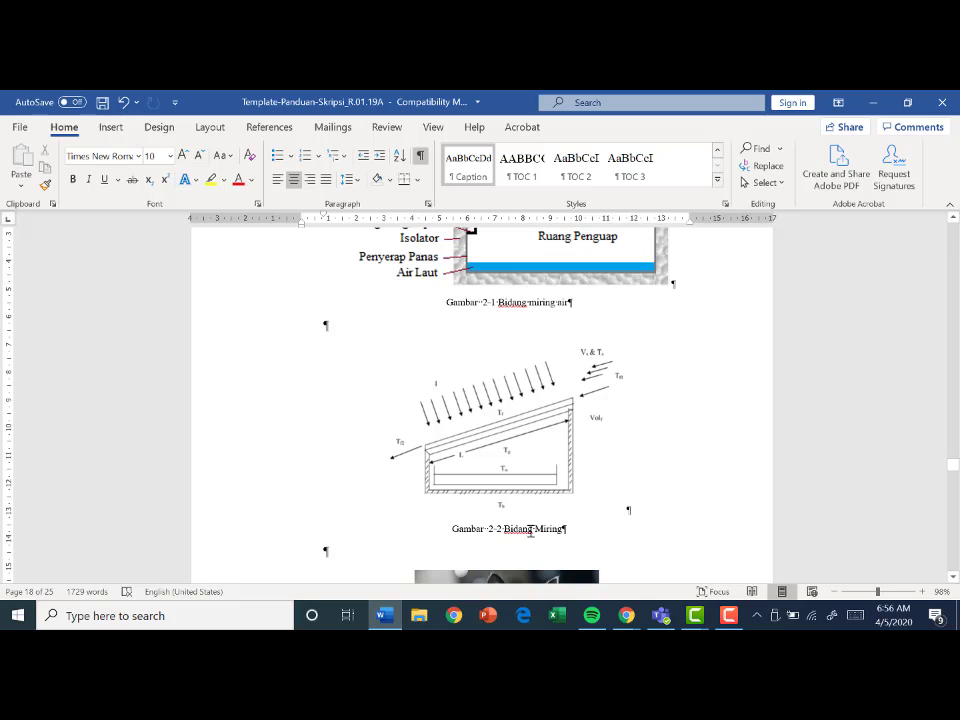
# - Review the remaining captions, from the second figure and cat picture to the table under Kerangka Teori
pyautogui.scroll(-4, 514, 530)
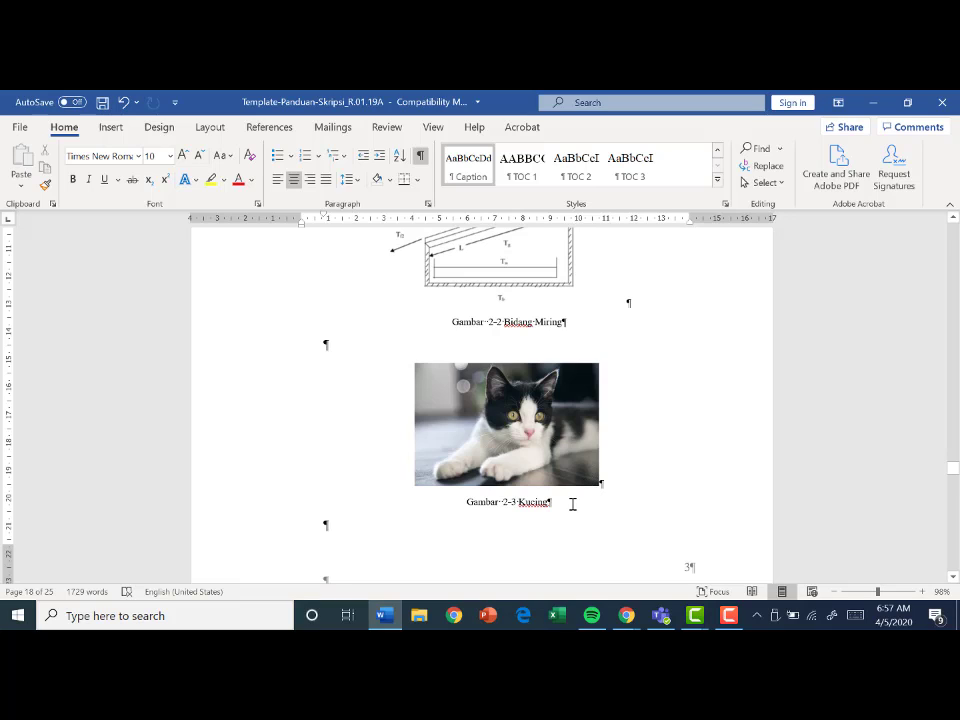
pyautogui.scroll(-1, 573, 504)
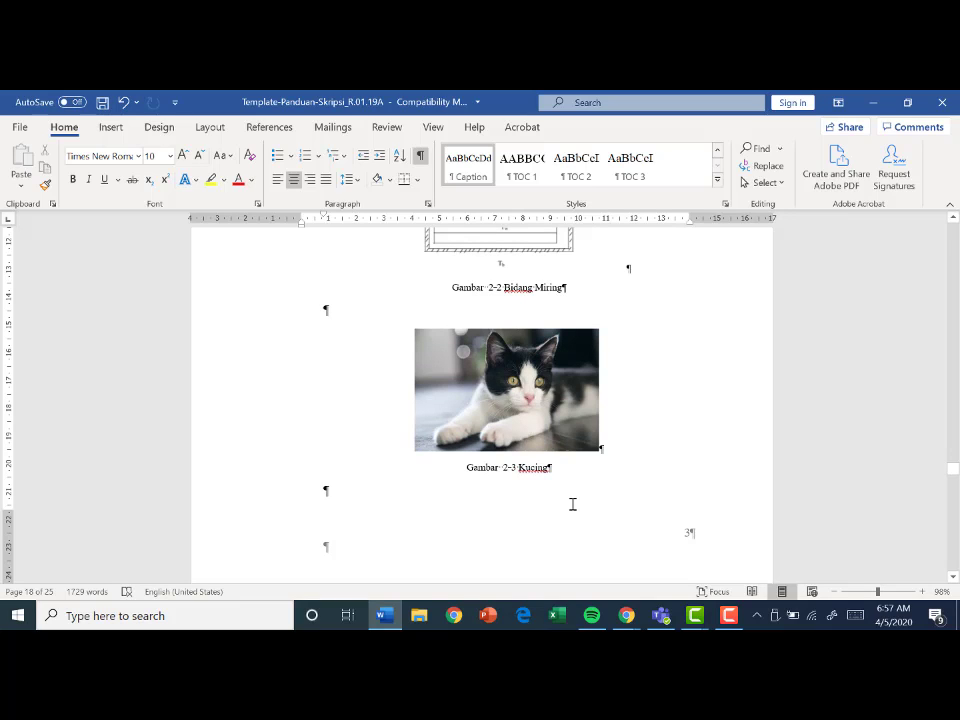
pyautogui.scroll(-5, 573, 504)
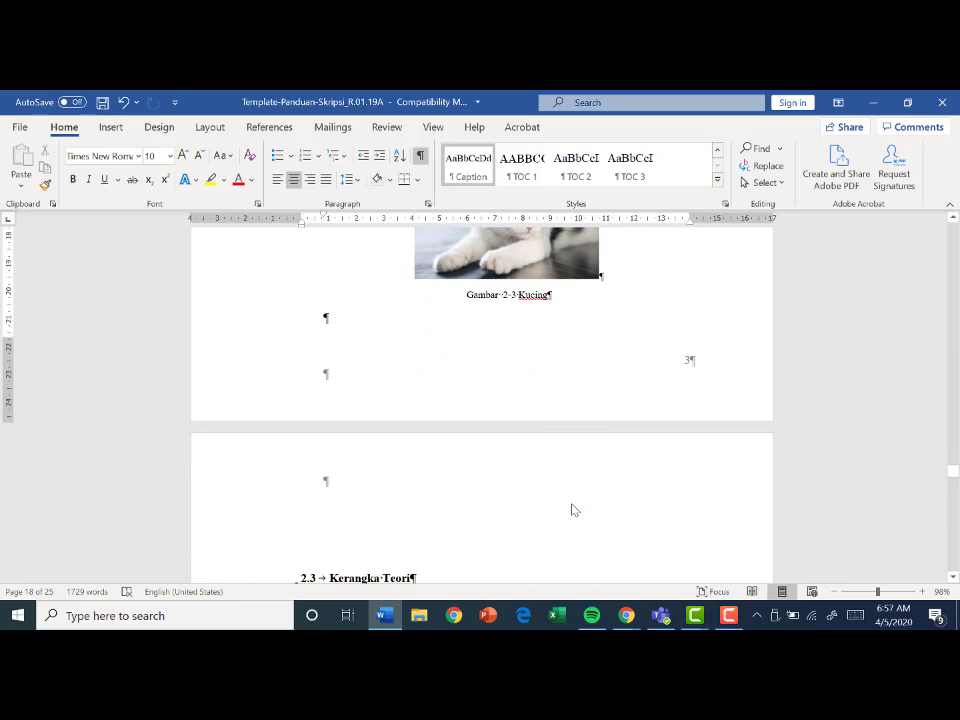
pyautogui.scroll(-3, 572, 506)
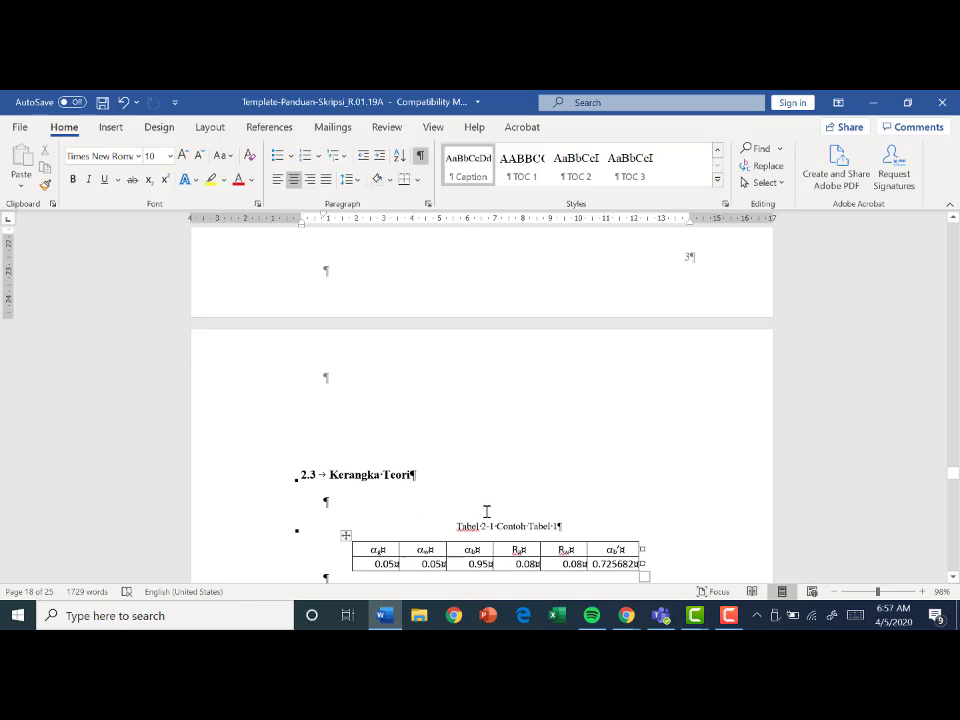
pyautogui.scroll(-2, 486, 520)
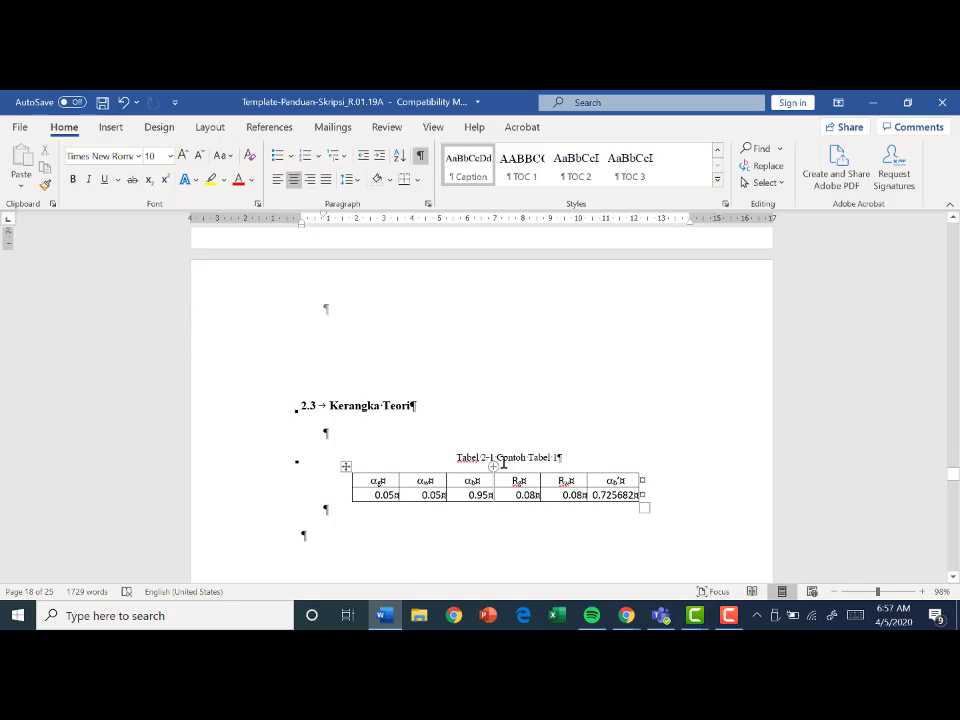
pyautogui.click(465, 462)
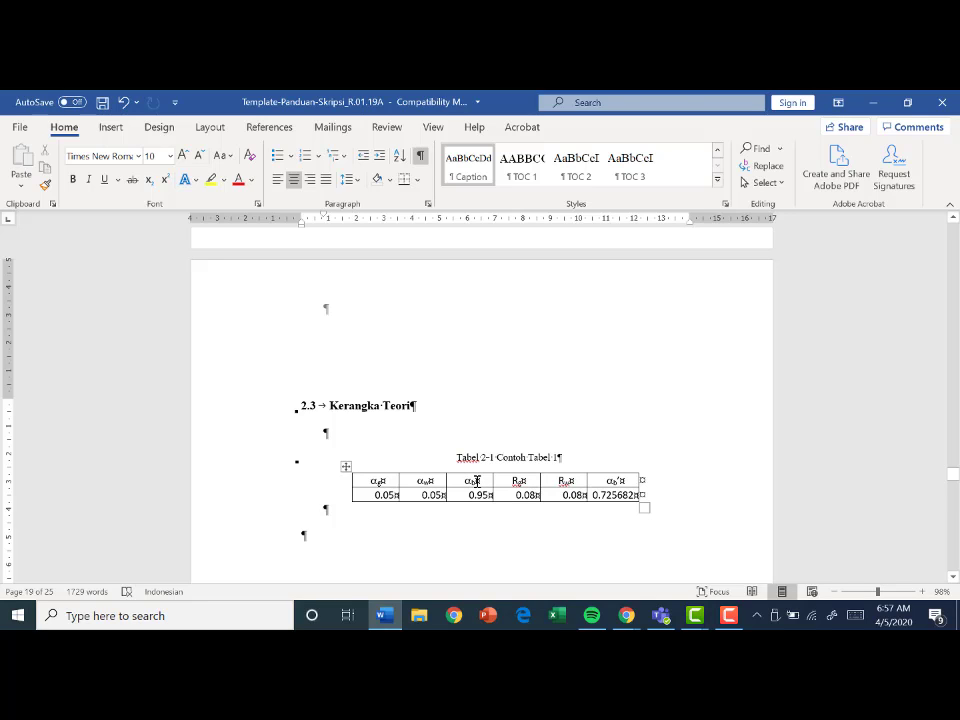
pyautogui.scroll(4, 477, 481)
pyautogui.scroll(-10, 477, 481)
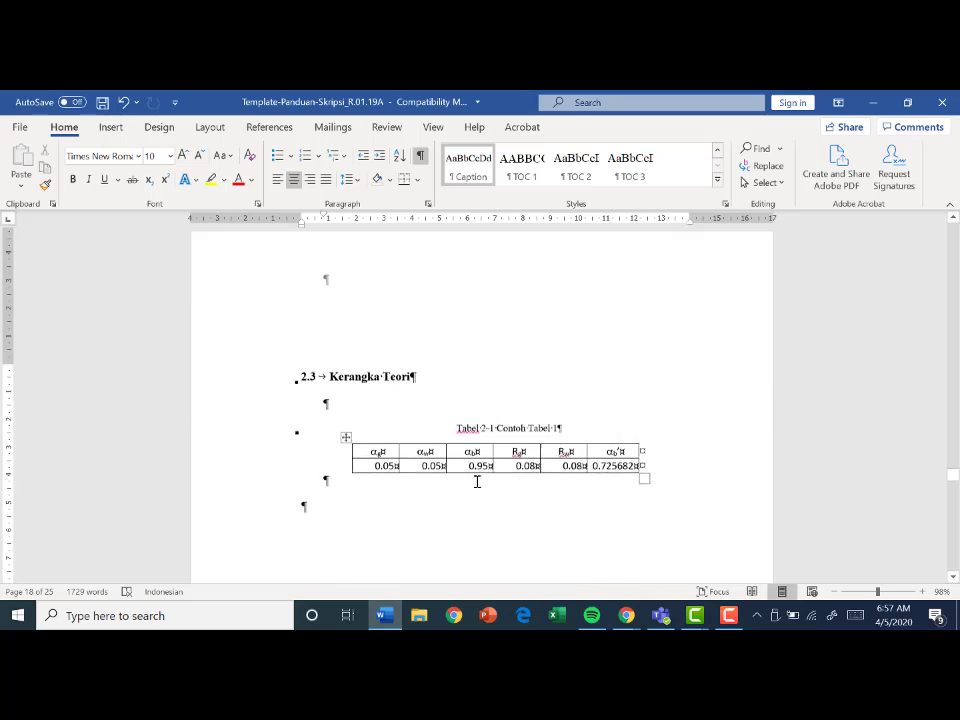
pyautogui.scroll(4, 477, 484)
pyautogui.scroll(1, 477, 484)
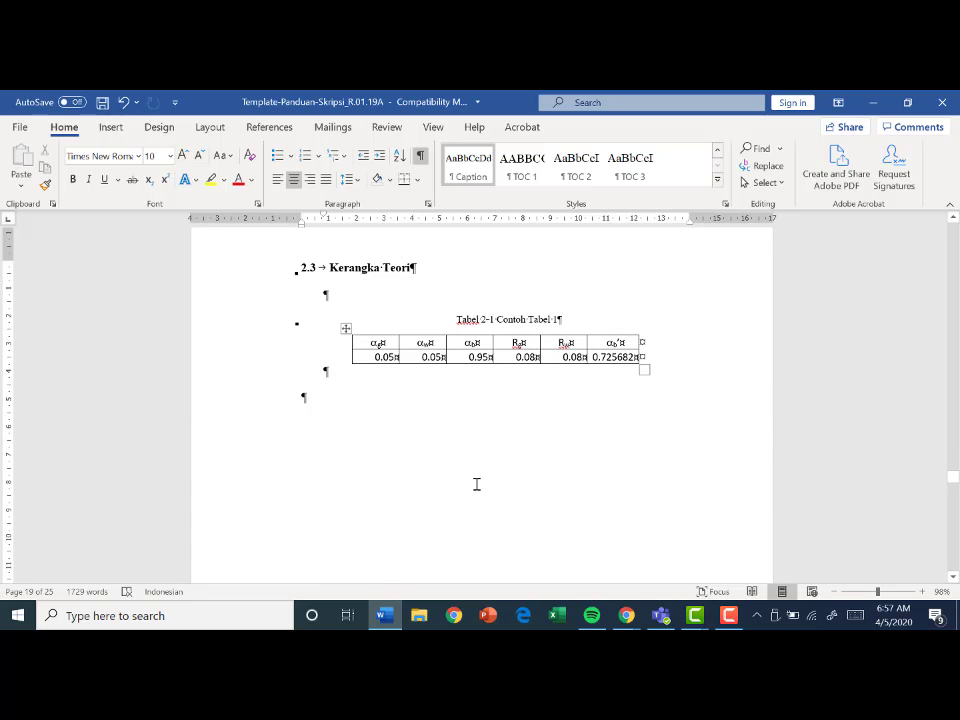
pyautogui.scroll(3, 478, 470)
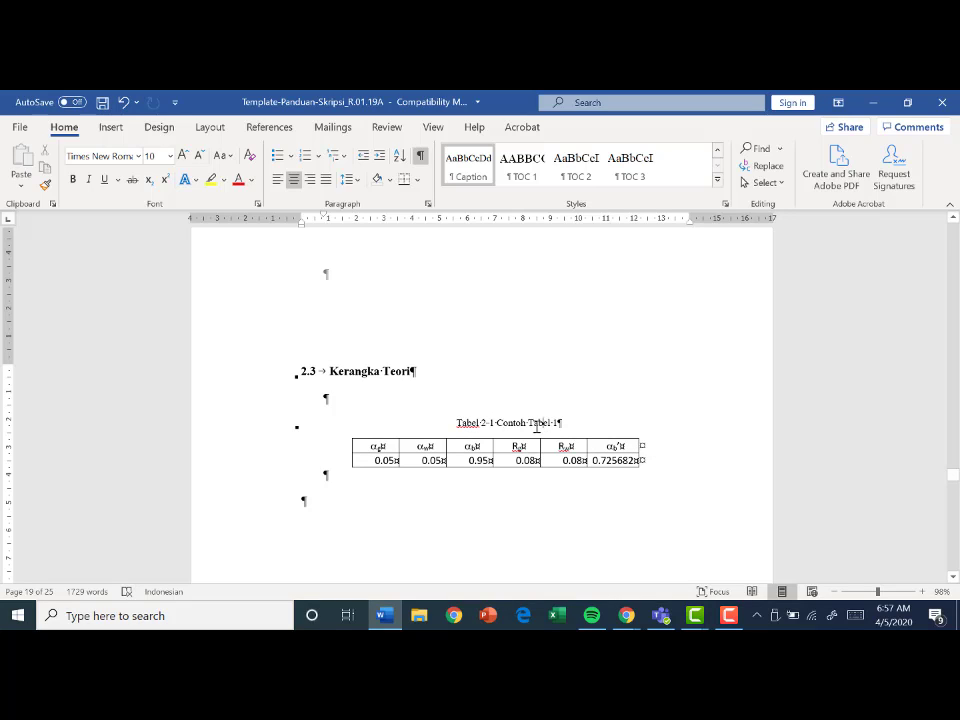
# - Left-align the caption "Tabel 2-1 Contoh Tabel 1" above the table in section 2.3
pyautogui.click(453, 421)
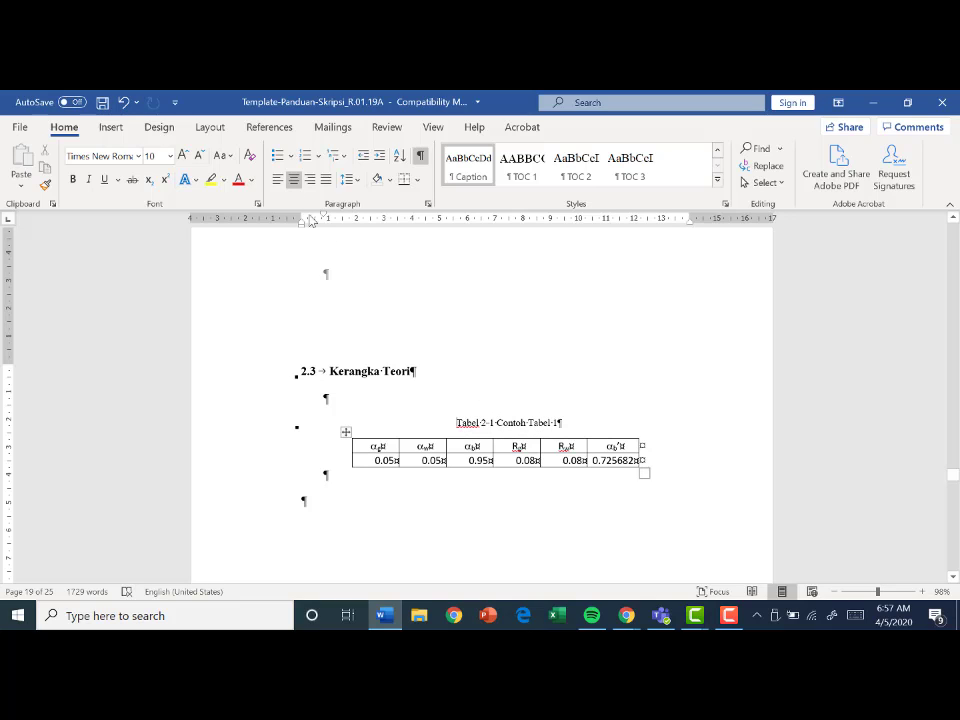
pyautogui.click(274, 184)
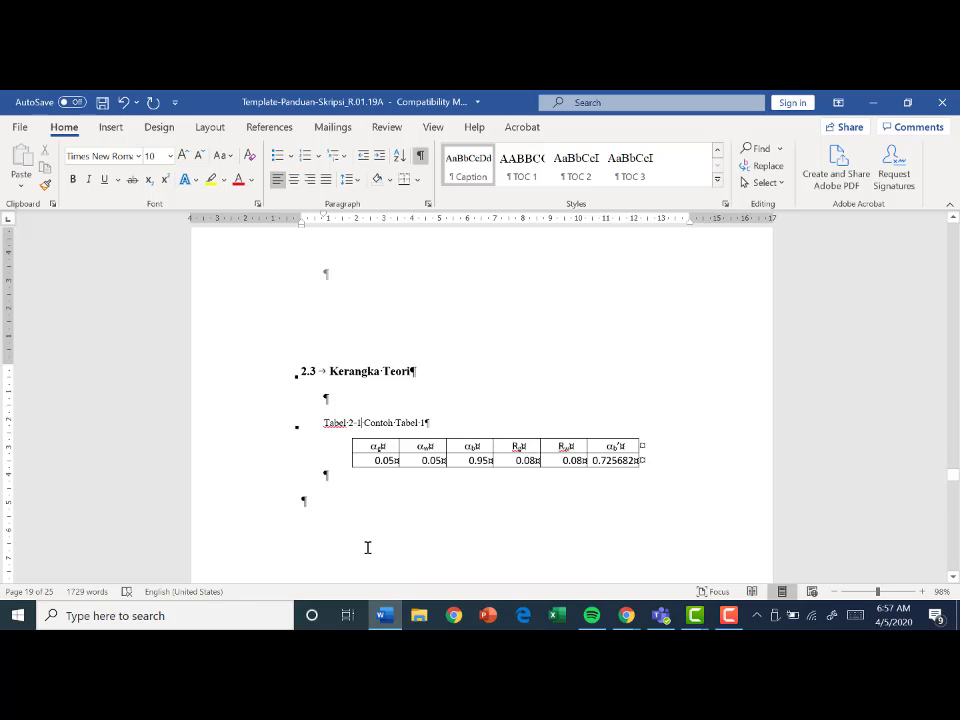
pyautogui.hotkey('ctrl', 'e')
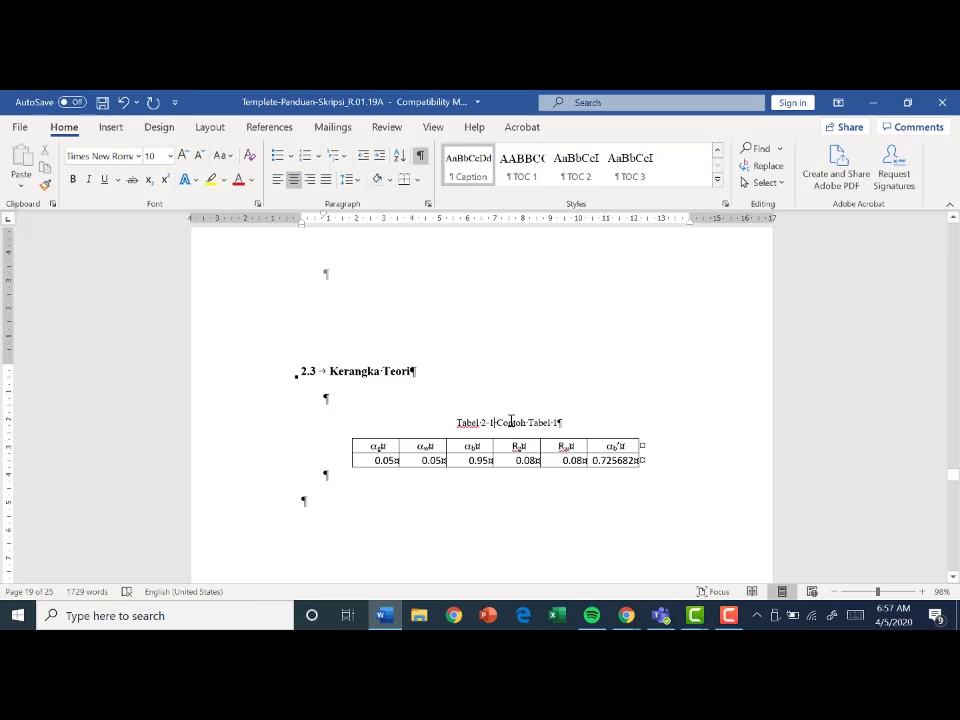
pyautogui.click(511, 421)
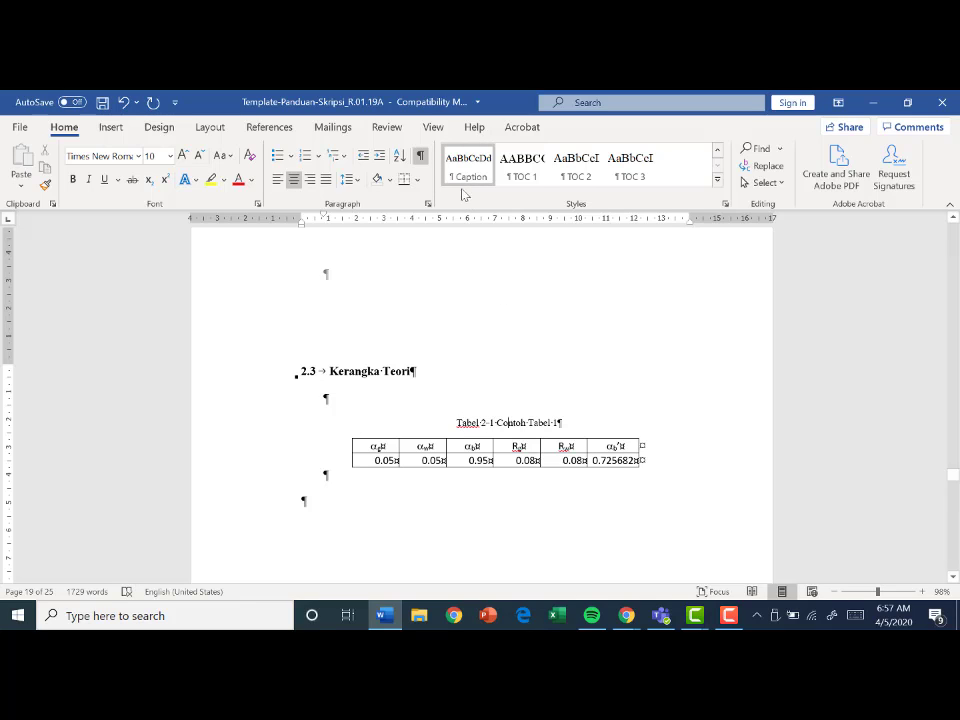
pyautogui.click(278, 180)
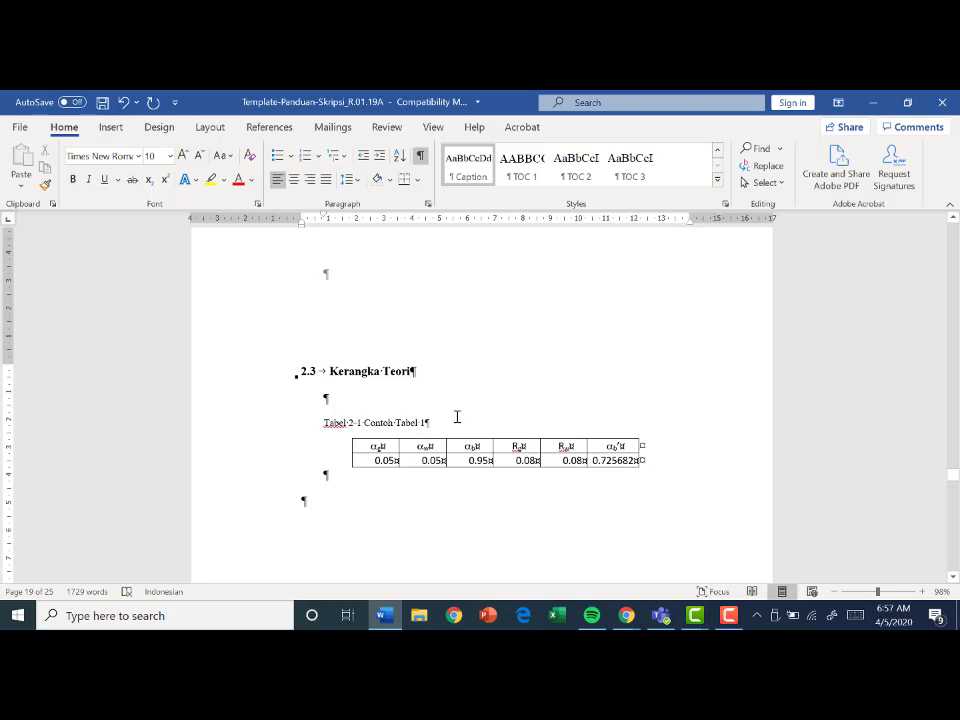
# - Add an empty paragraph under the Kerangka Teori heading and insert a table with four columns and two rows there
pyautogui.scroll(1, 457, 416)
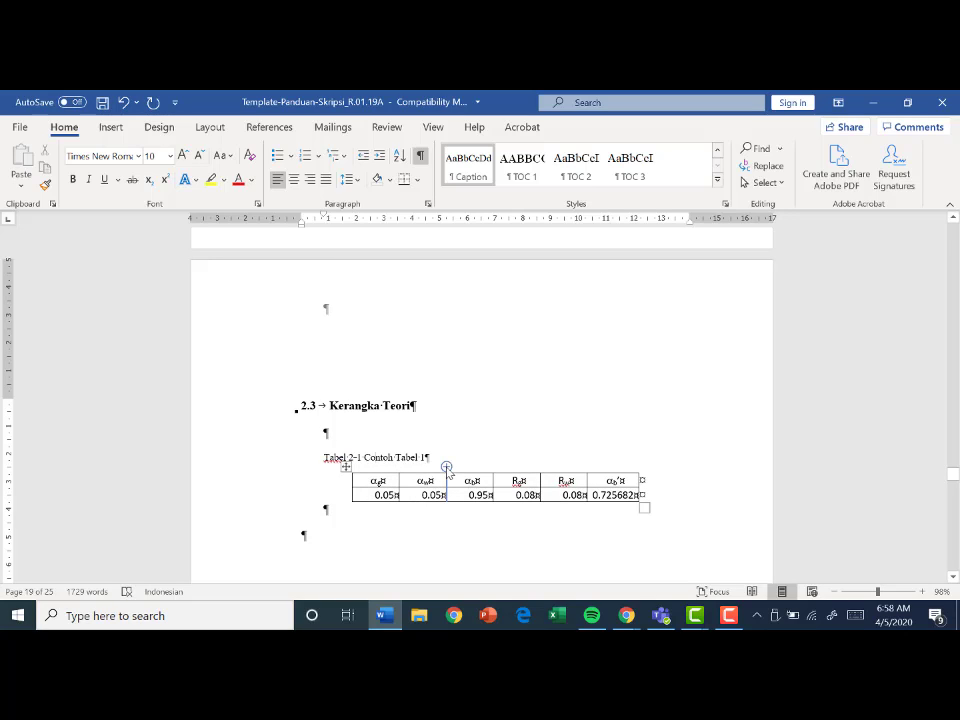
pyautogui.click(379, 441)
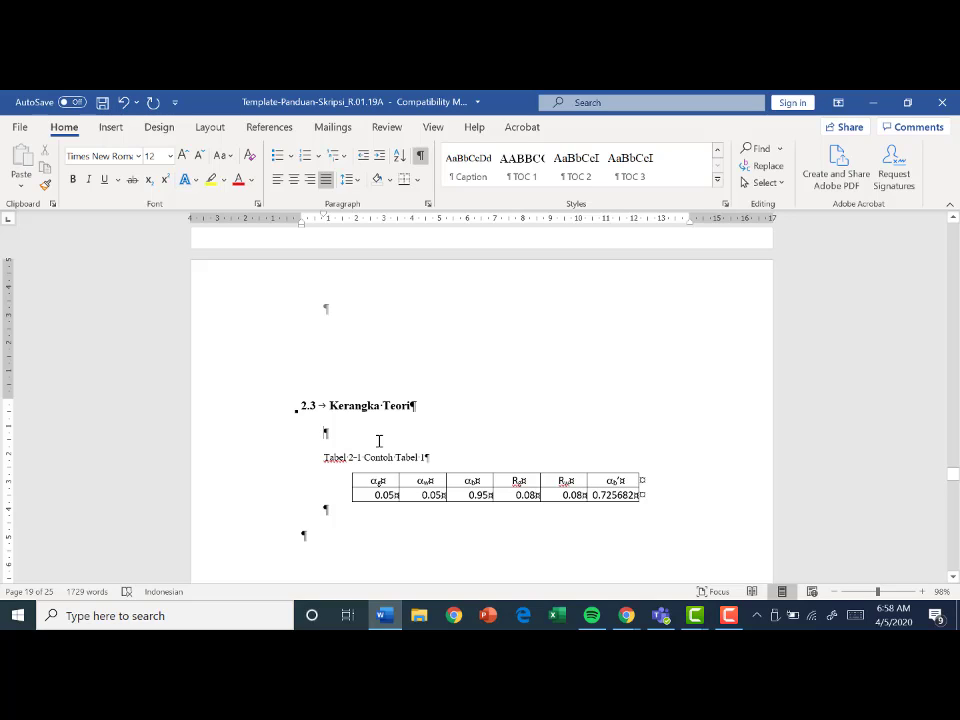
pyautogui.press('Return')
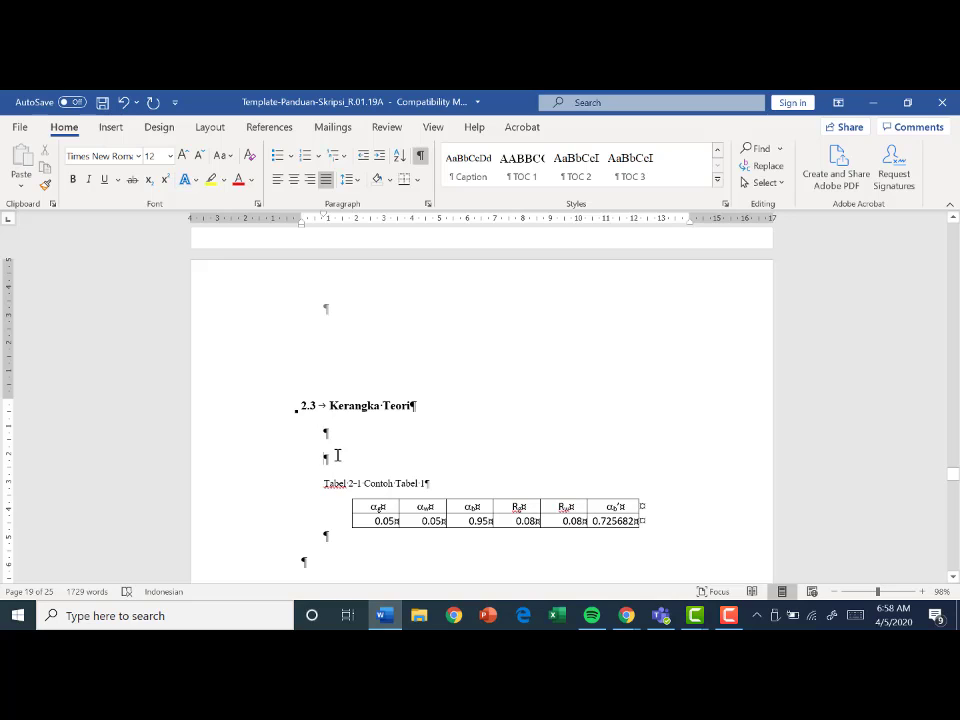
pyautogui.click(111, 128)
pyautogui.click(105, 190)
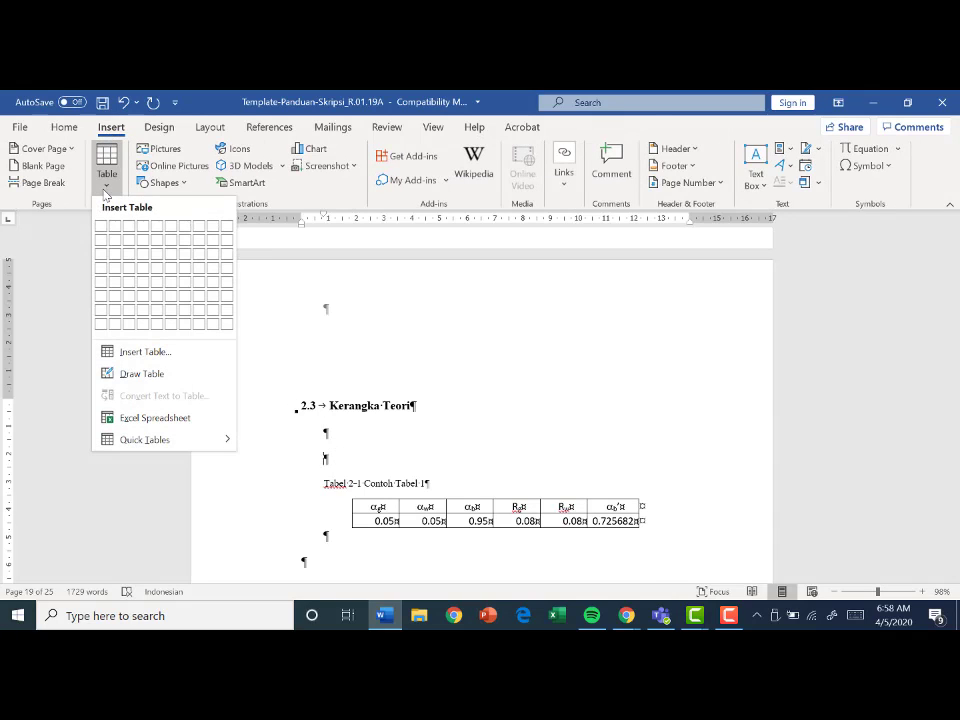
pyautogui.click(145, 251)
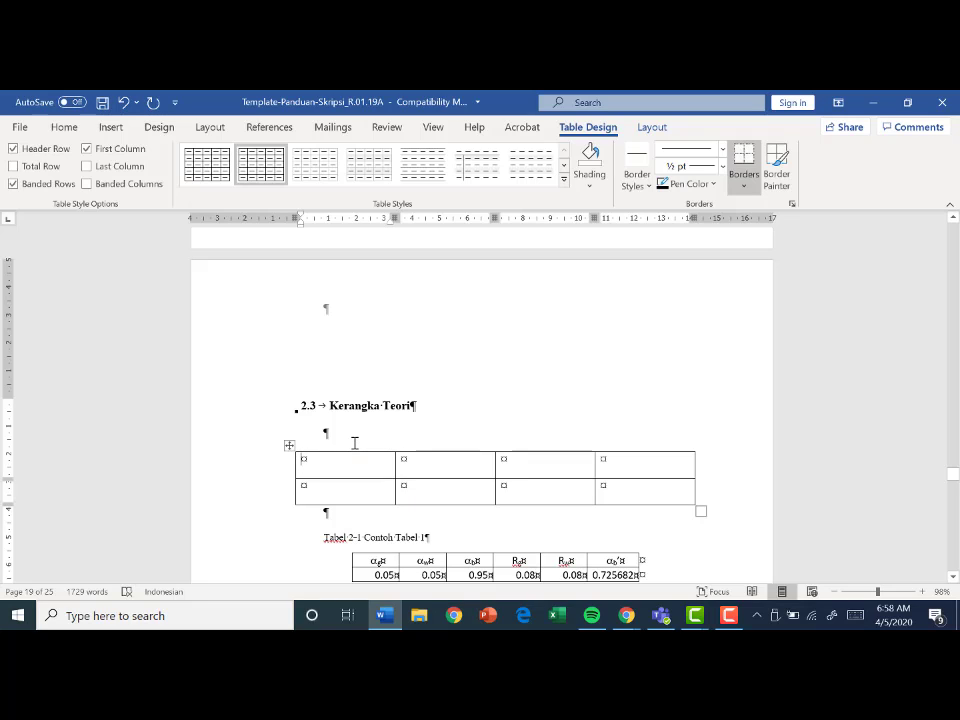
# - Open the caption settings for the new four-column table under Kerangka Teori
pyautogui.rightClick(288, 447)
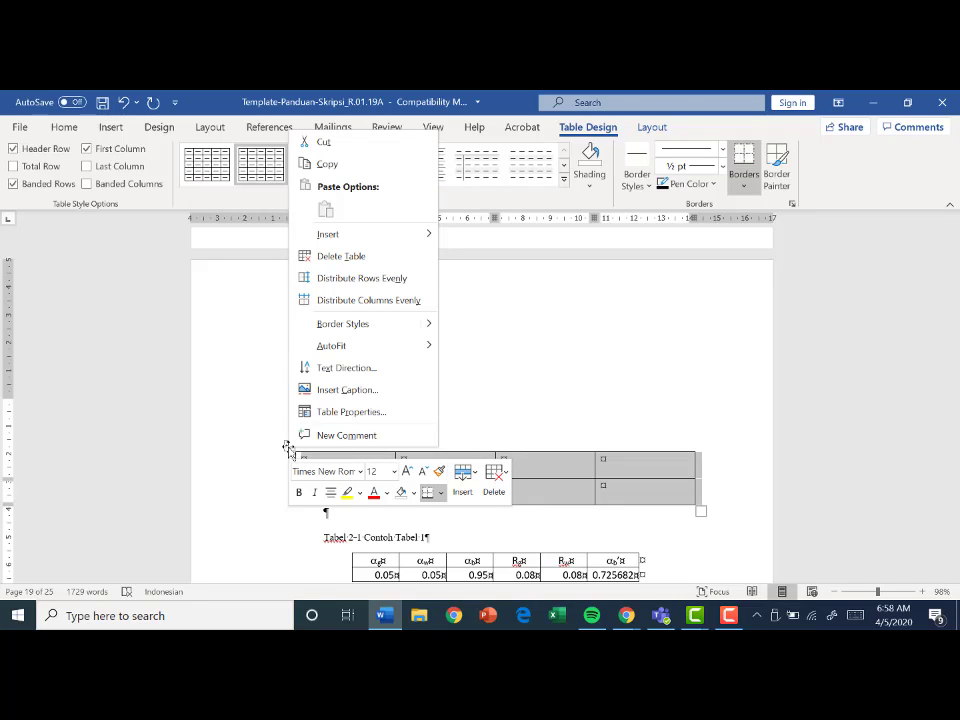
pyautogui.click(340, 390)
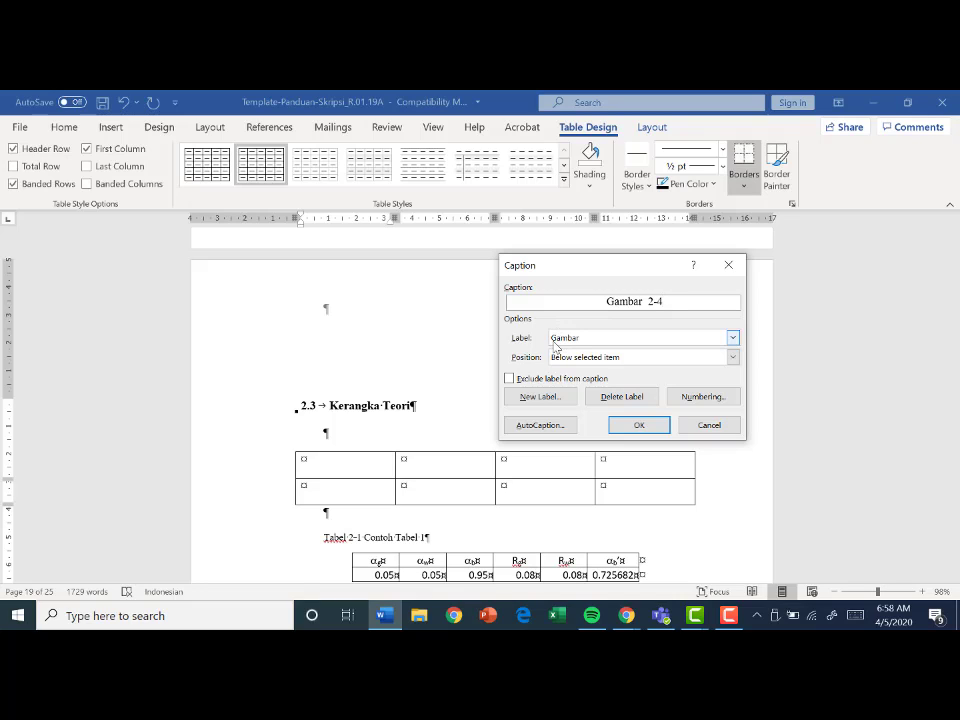
pyautogui.click(554, 401)
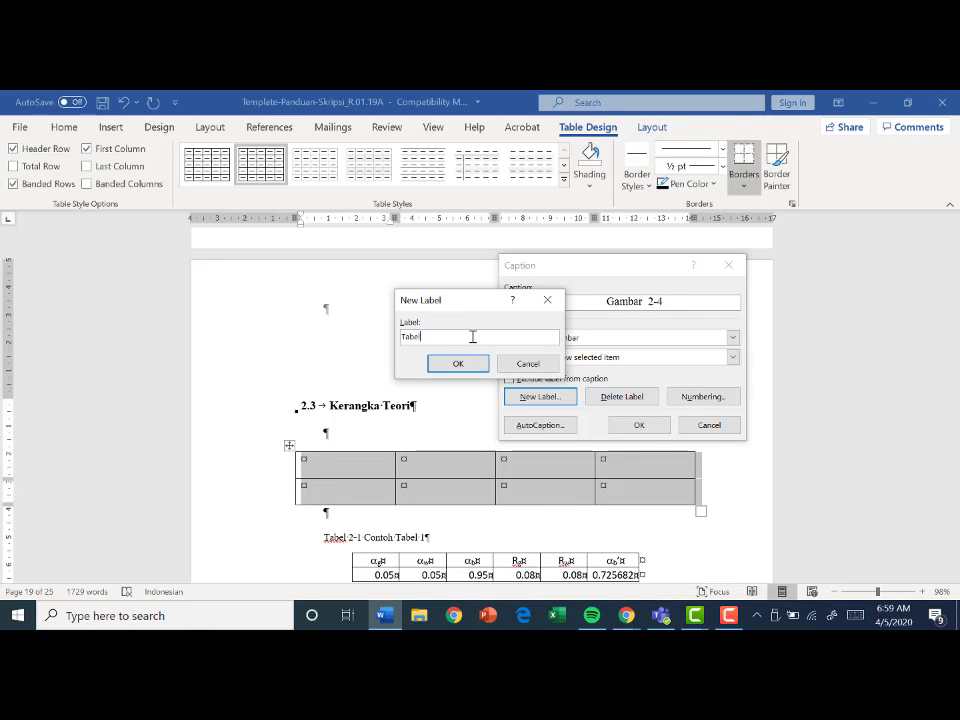
pyautogui.moveTo(486, 338); pyautogui.dragTo(365, 336)
pyautogui.press('BackSpace')
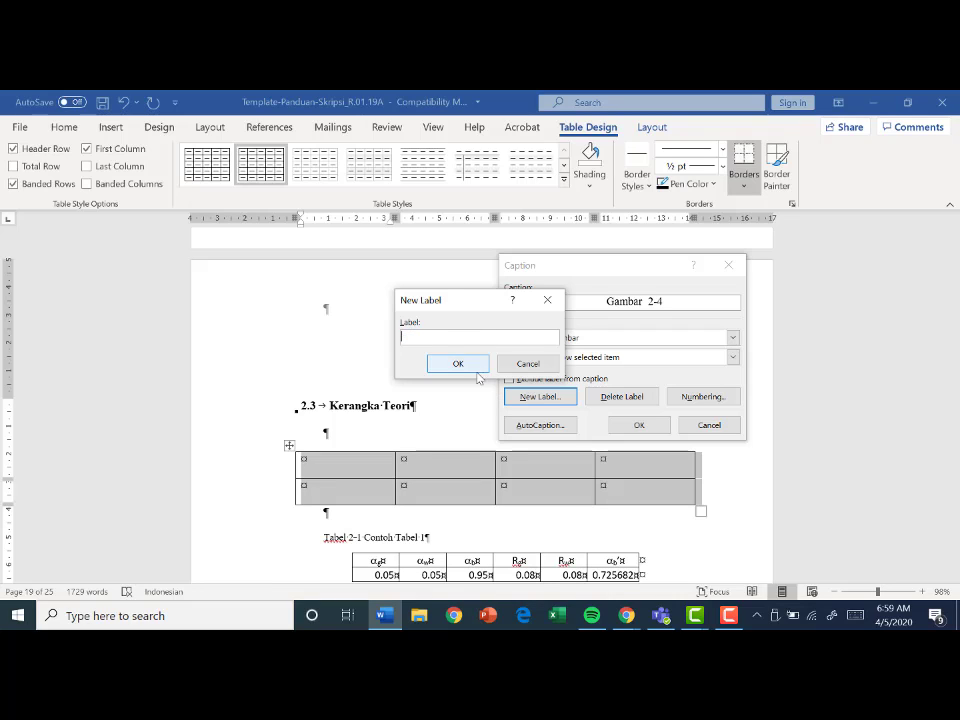
pyautogui.click(528, 363)
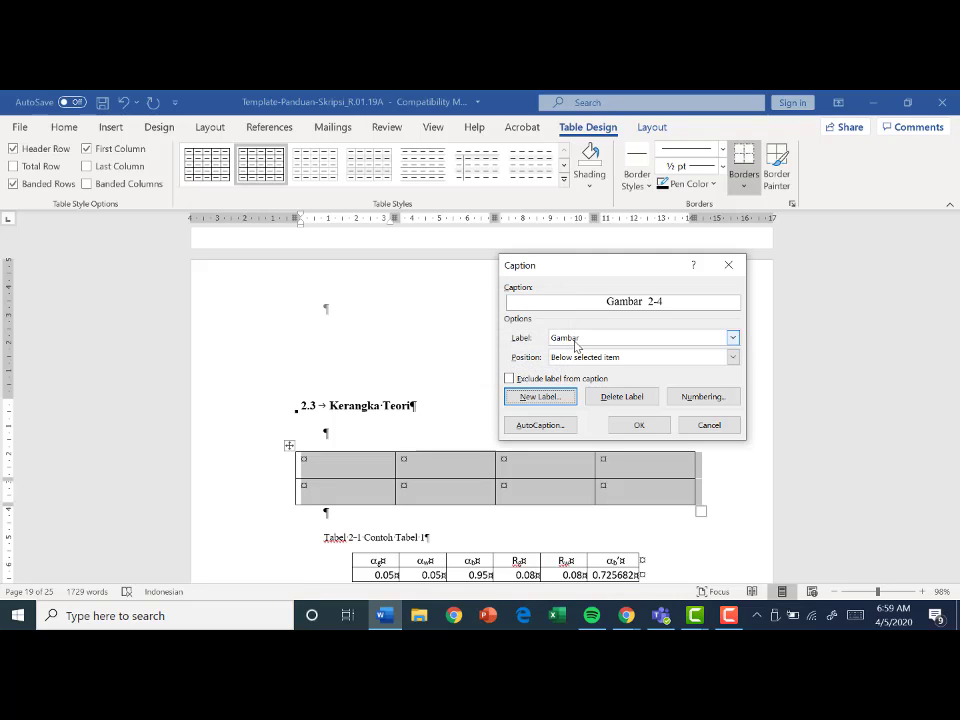
# - Insert the caption "Tabel 2-1 Perbandingan returnloss simulasi dan pengukuran" above the table, using the label Tabel
pyautogui.click(585, 340)
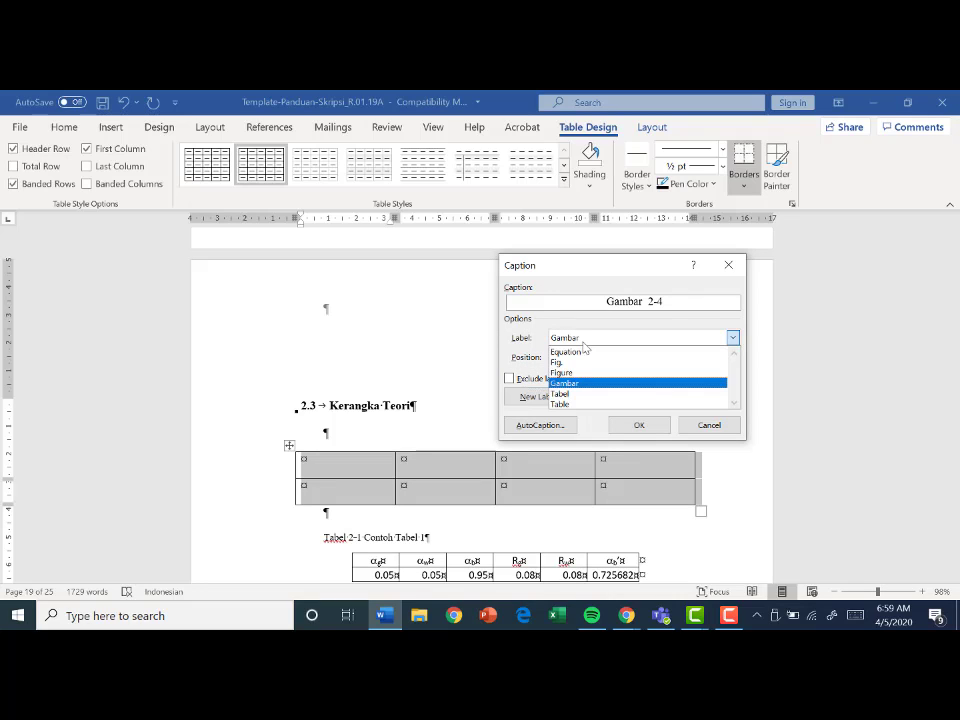
pyautogui.click(587, 394)
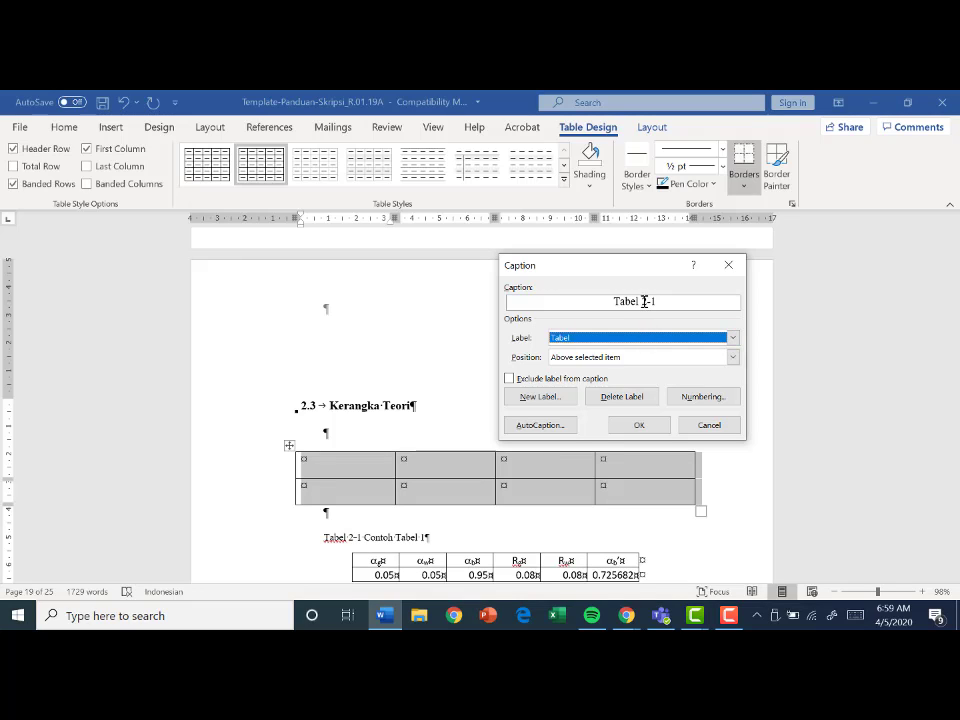
pyautogui.click(674, 305)
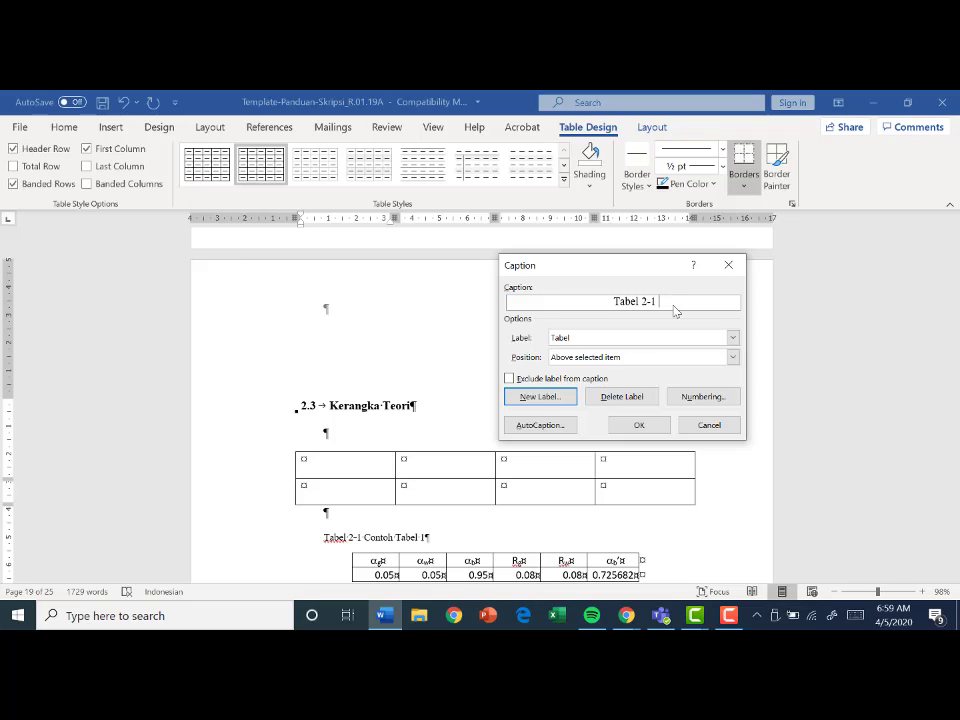
pyautogui.write('Perbandingan returnloss sim')
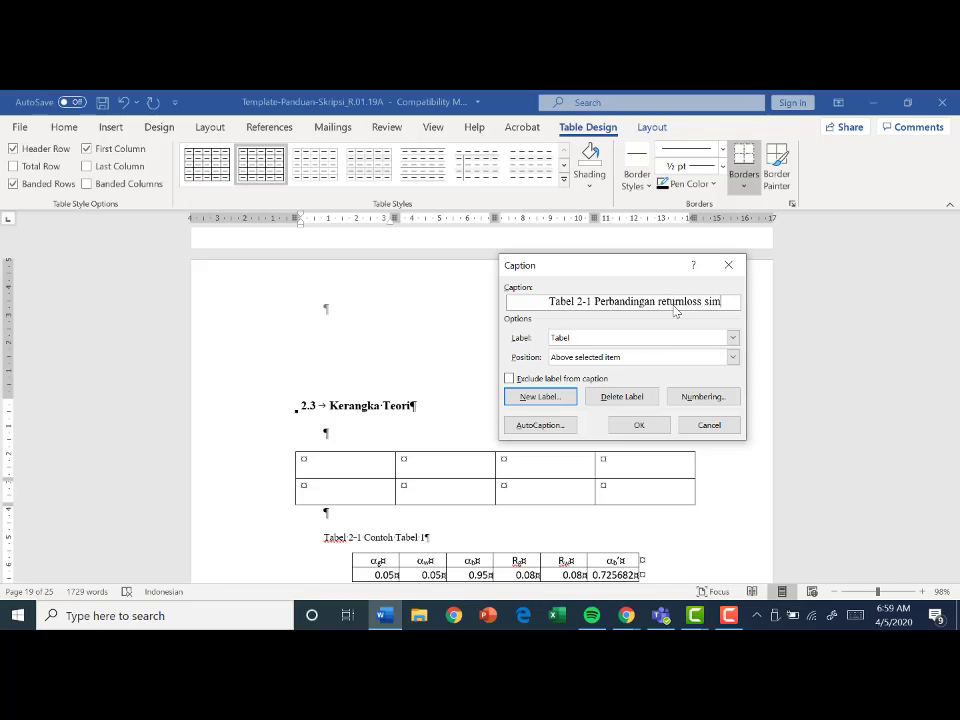
pyautogui.write('ulasi dan pen')
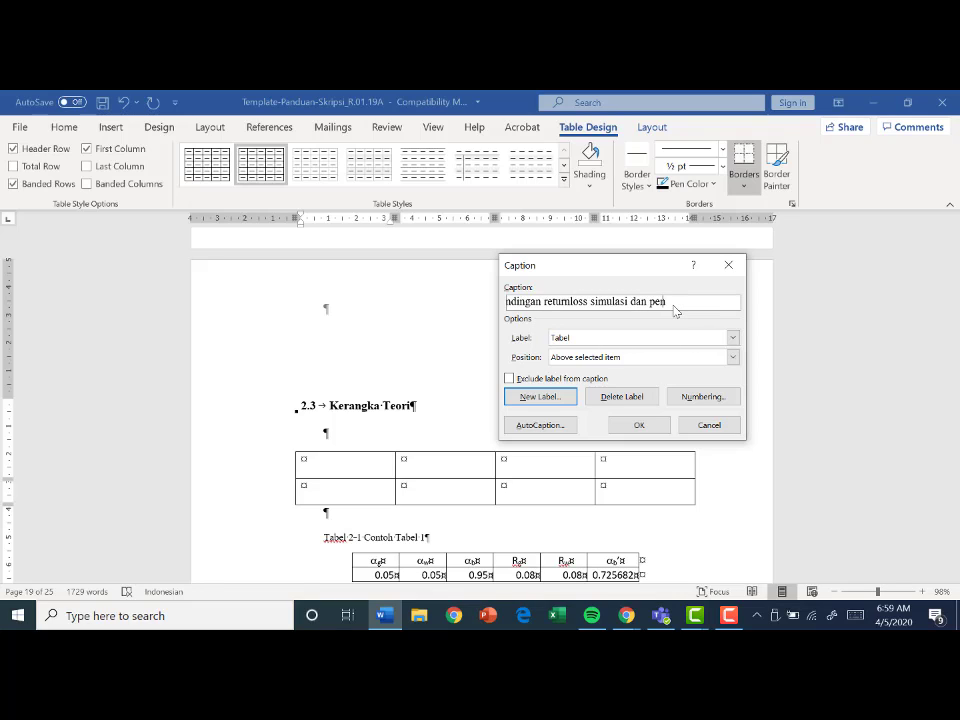
pyautogui.write('gukuran')
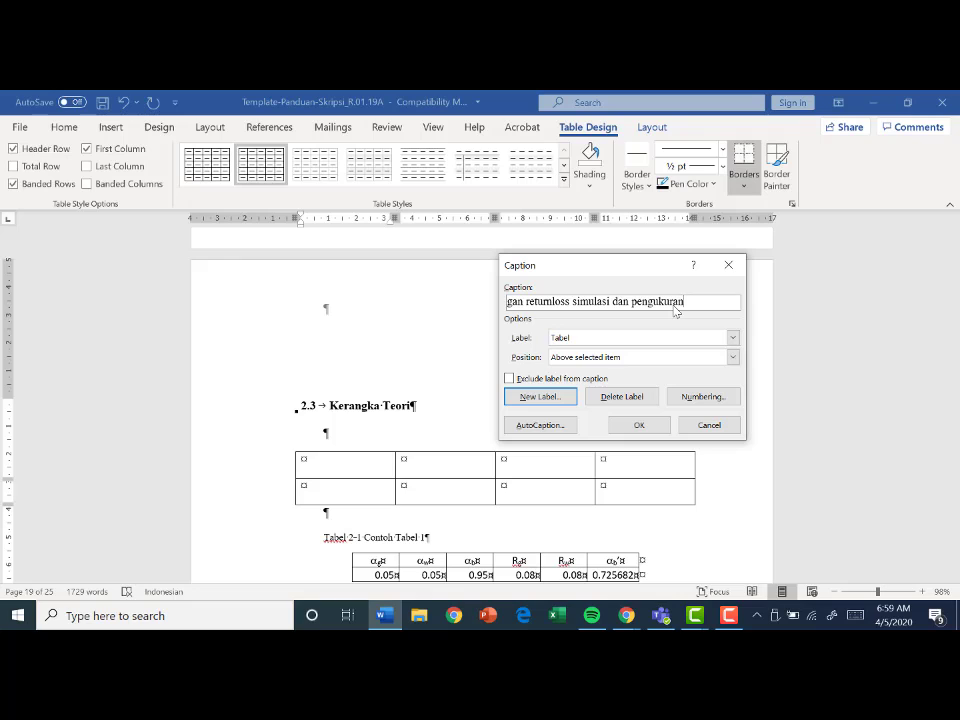
pyautogui.click(657, 431)
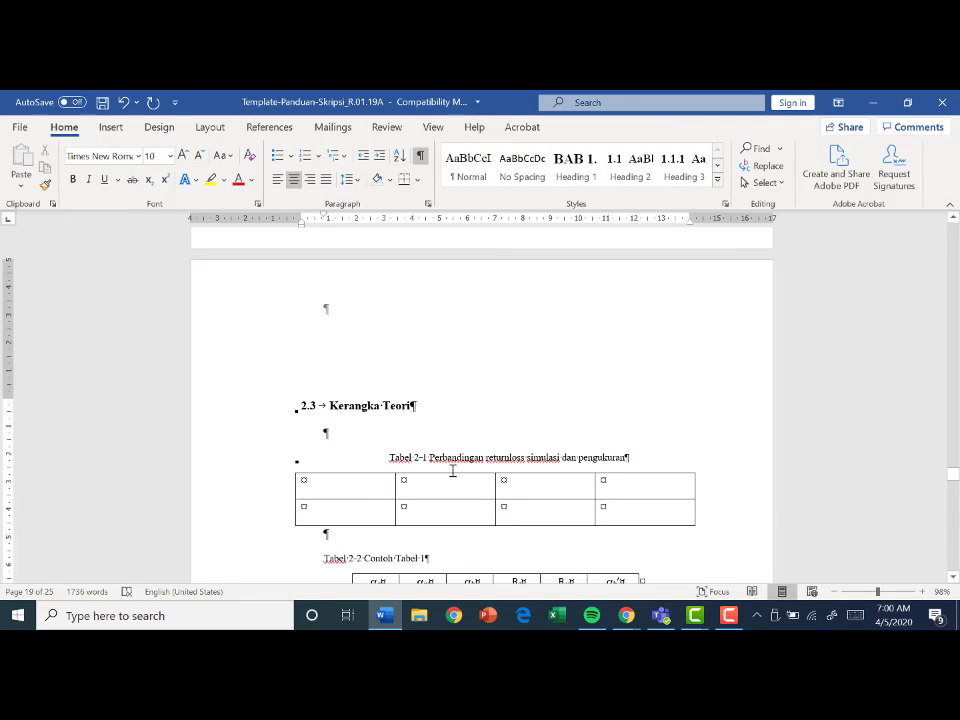
# - Left-align the new caption above the four-column table
pyautogui.scroll(-1, 445, 460)
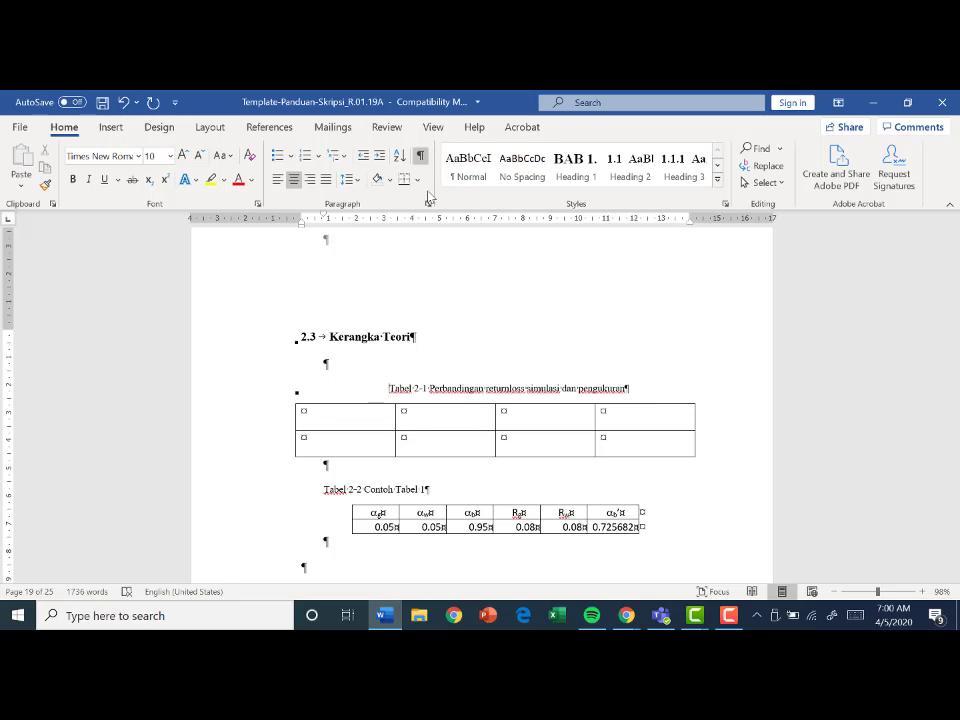
pyautogui.click(281, 181)
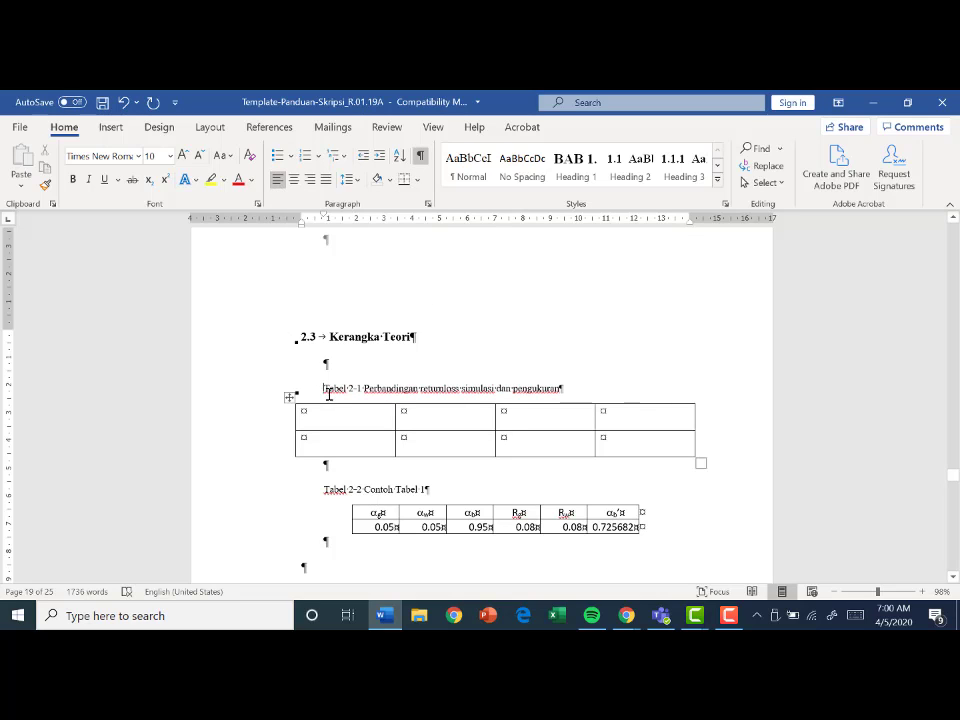
# - Compare the new table caption with the Kucing figure caption and examine which paragraph style it uses
pyautogui.scroll(6, 353, 428)
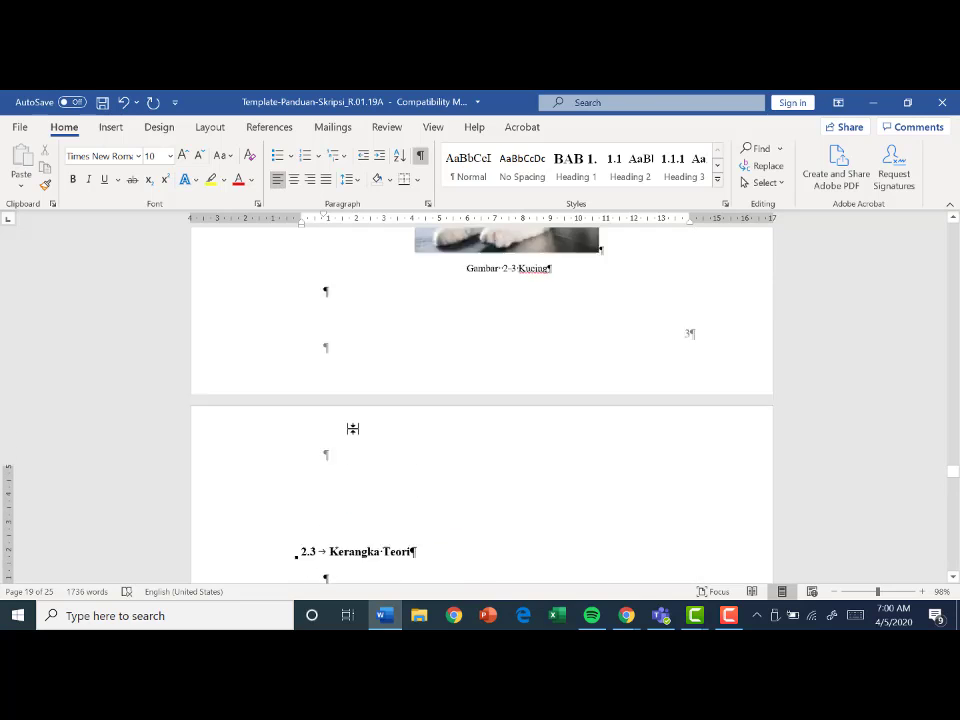
pyautogui.scroll(-6, 353, 428)
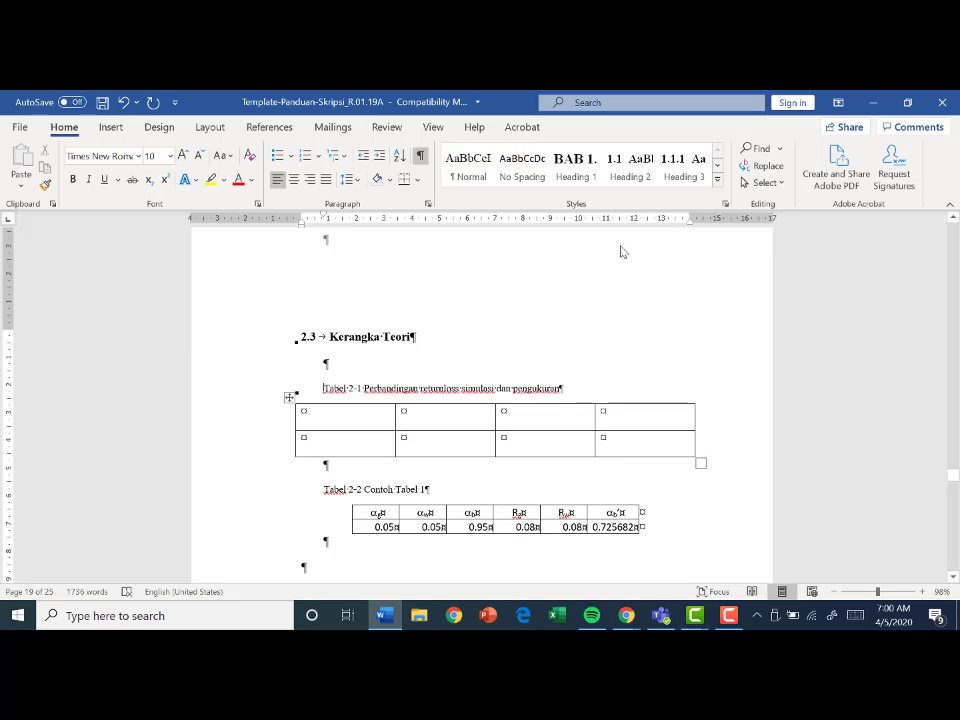
pyautogui.click(717, 179)
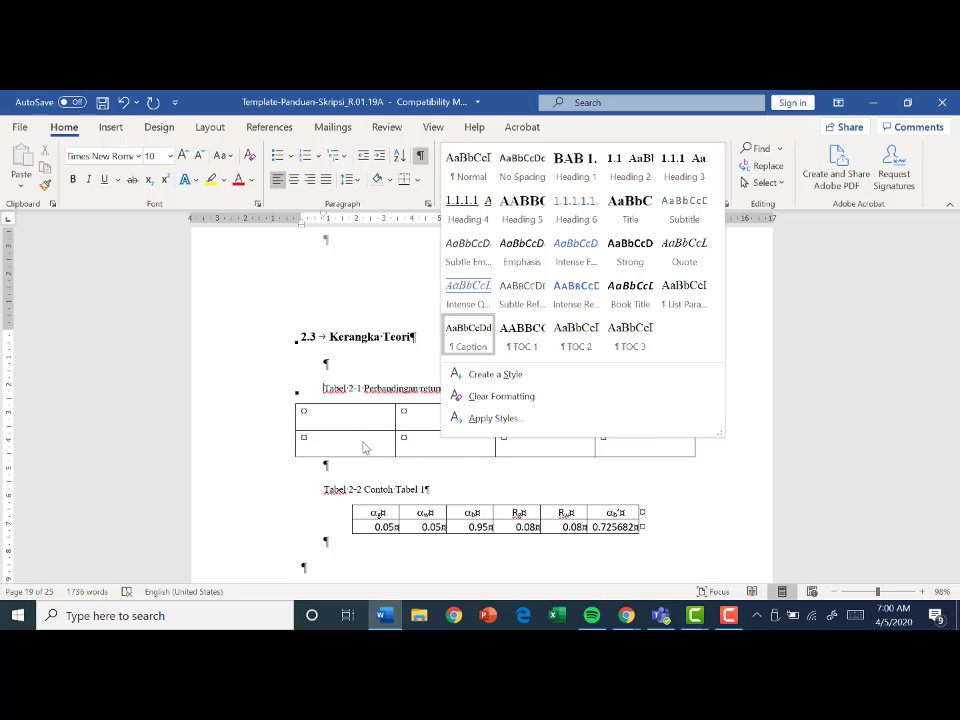
pyautogui.click(481, 485)
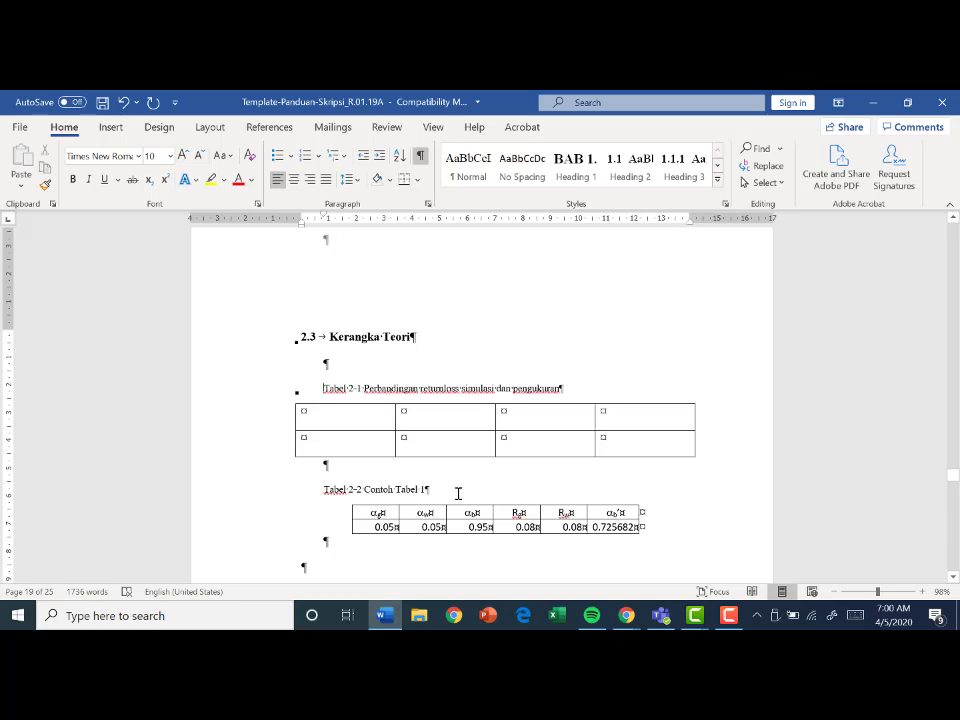
pyautogui.scroll(-1, 519, 414)
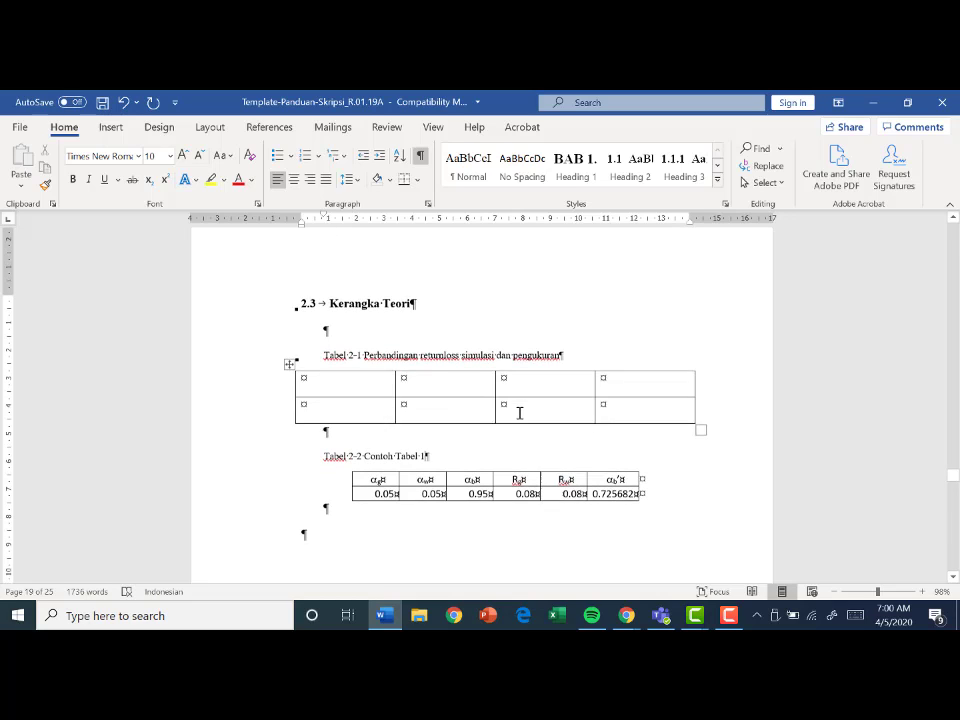
pyautogui.click(390, 432)
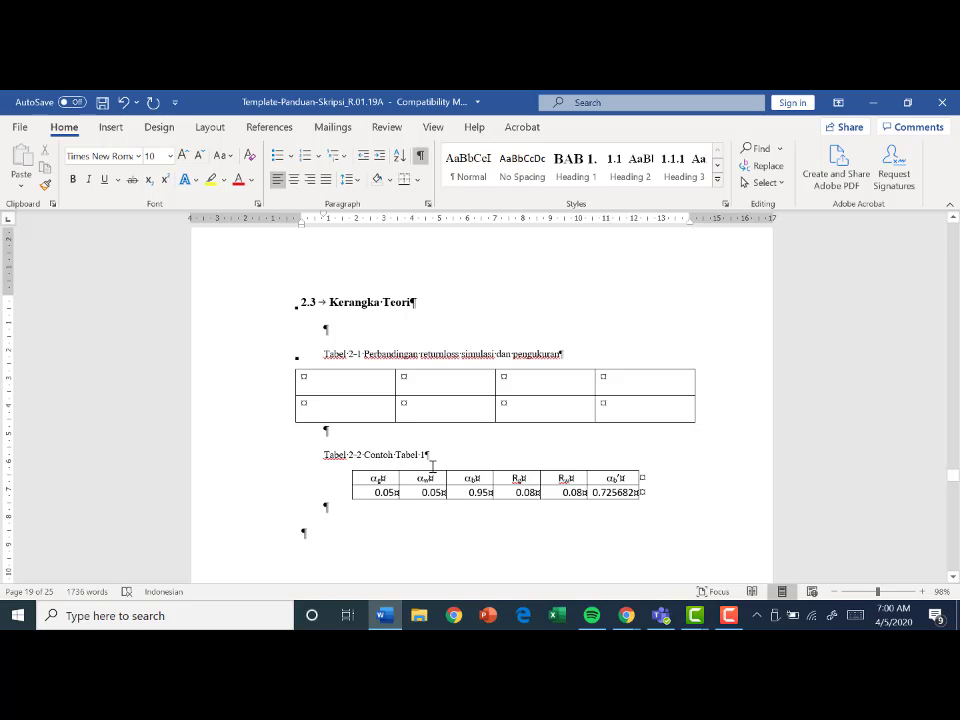
pyautogui.click(353, 379)
pyautogui.click(381, 435)
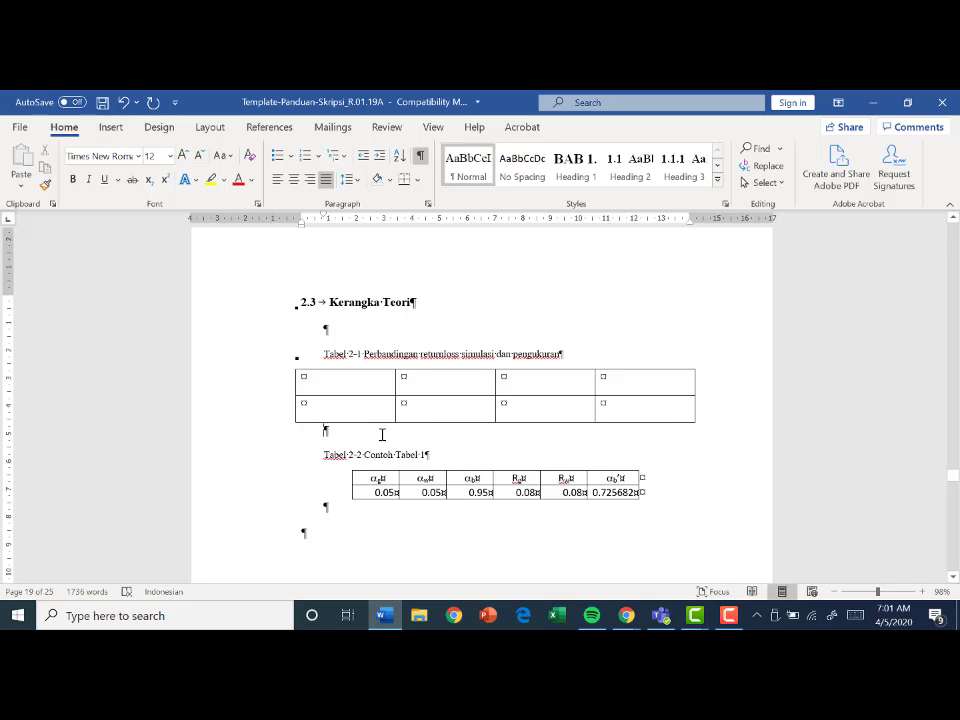
pyautogui.click(290, 362)
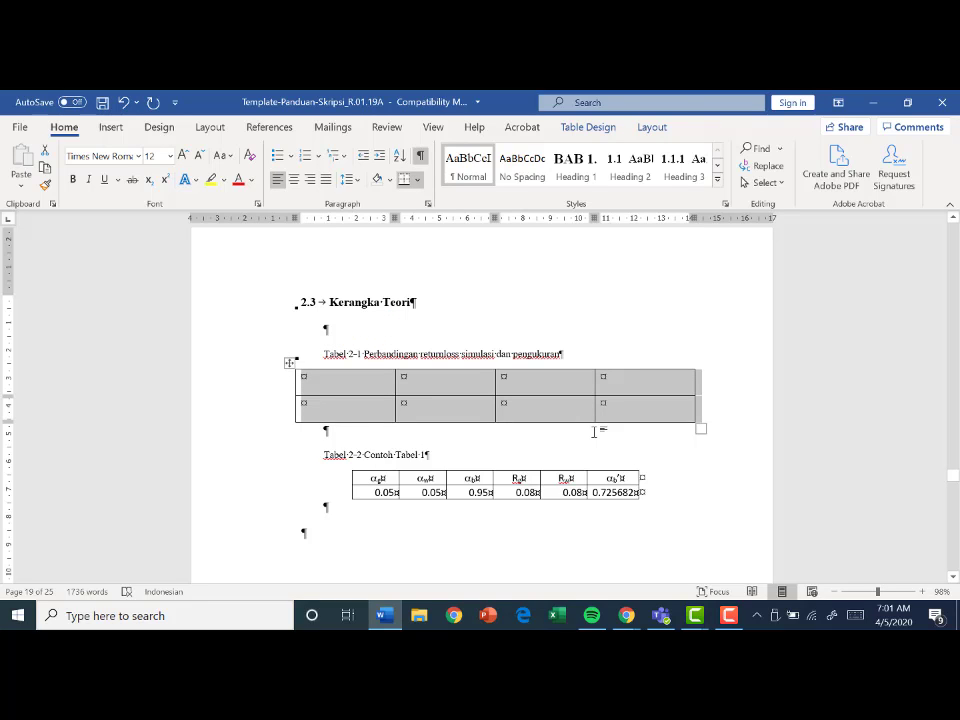
pyautogui.write('C')
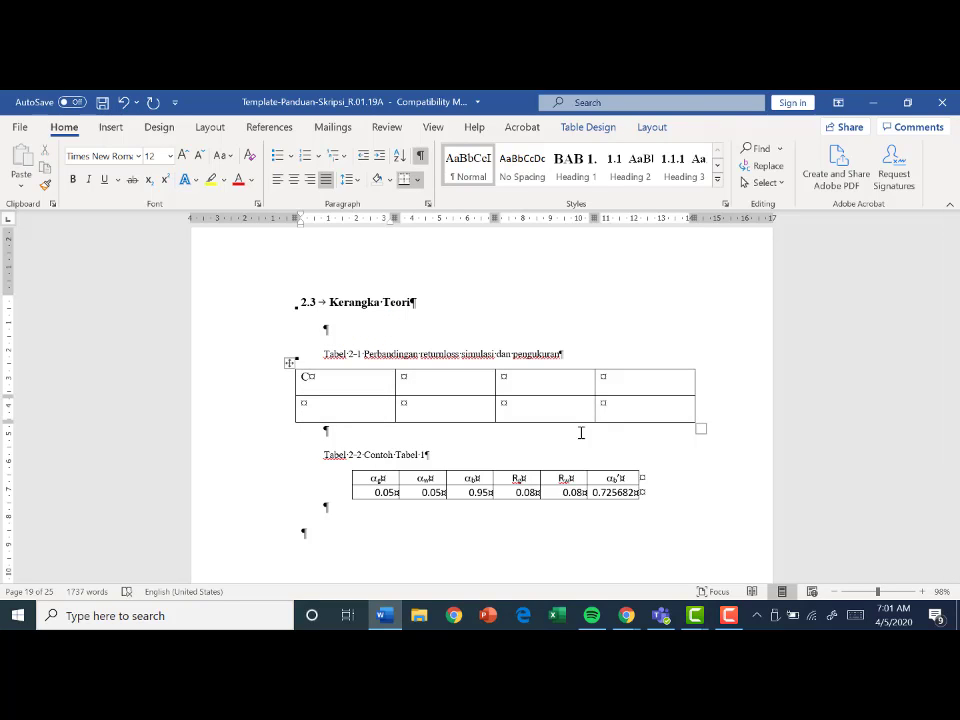
pyautogui.doubleClick(303, 376)
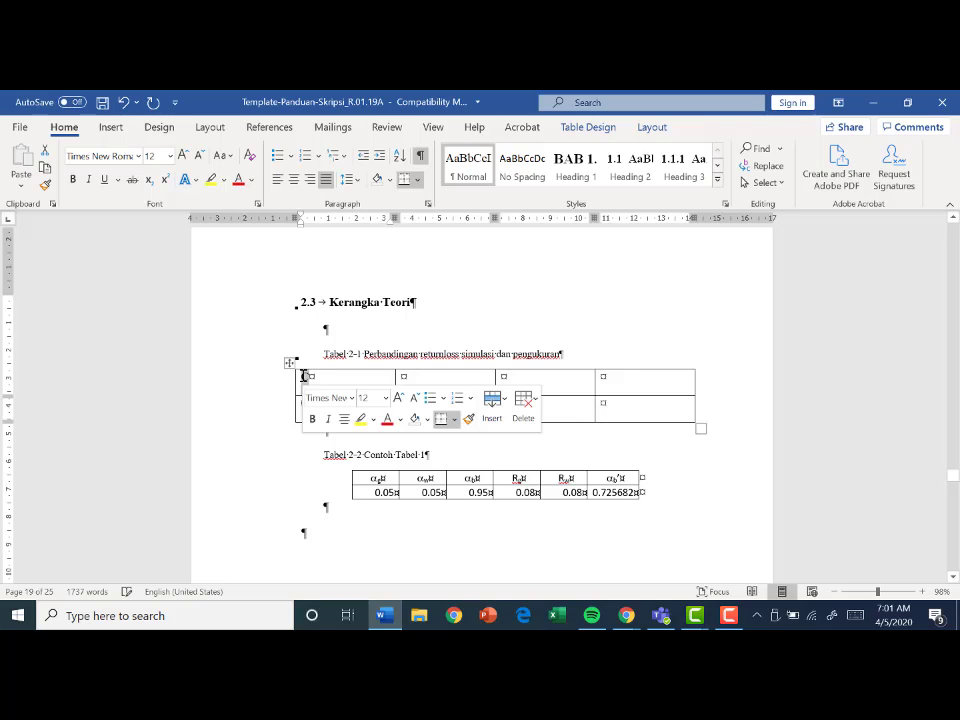
pyautogui.press('BackSpace')
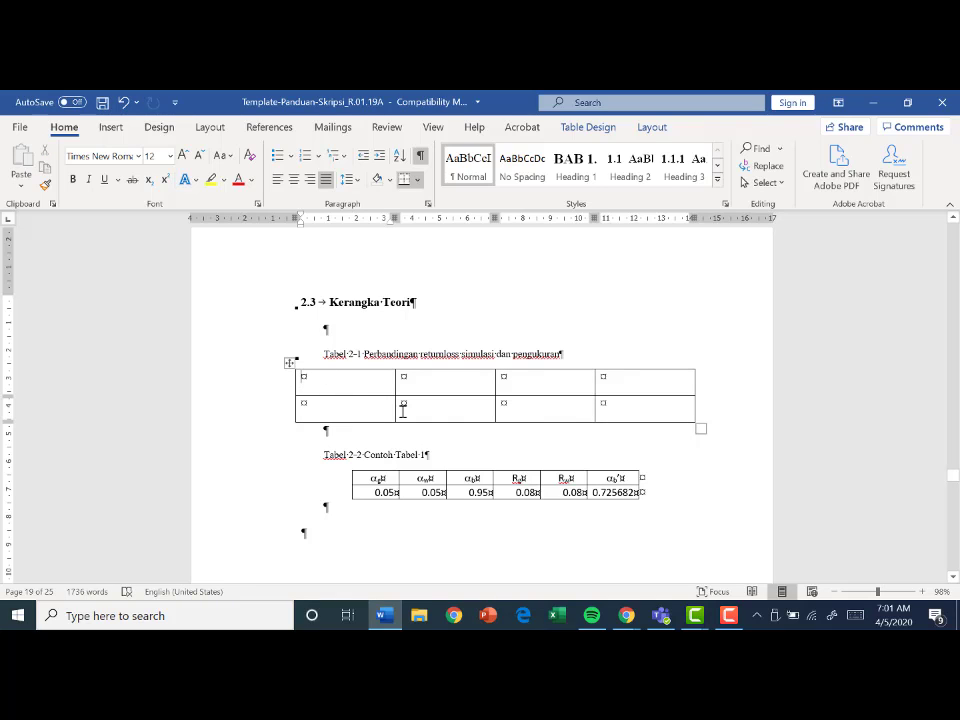
# - Copy the empty four-column table and paste it into a new paragraph below the original
pyautogui.click(289, 362)
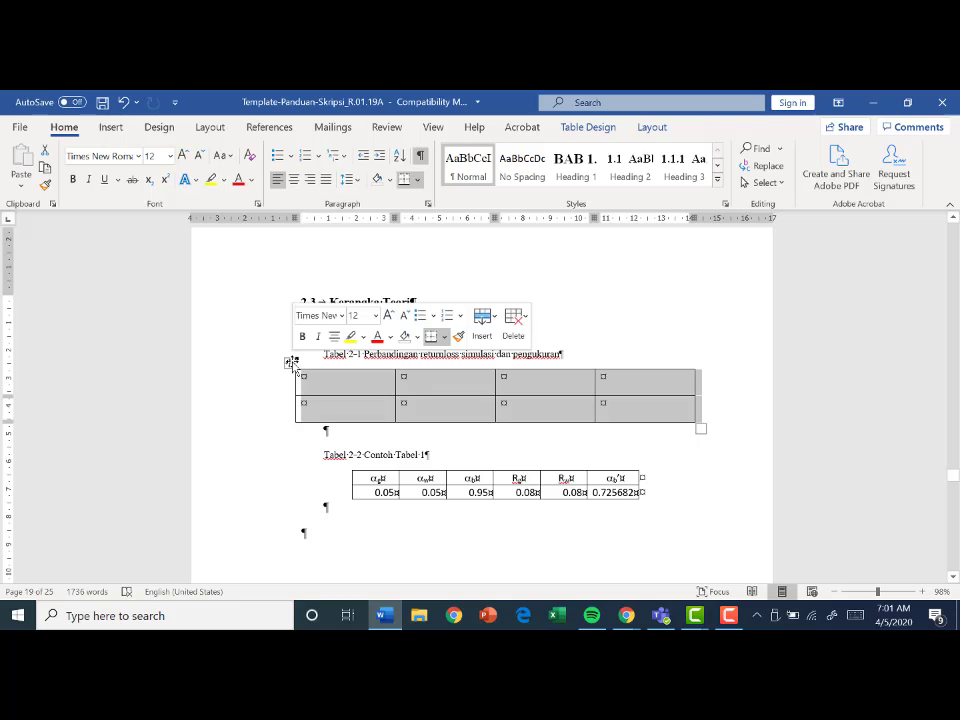
pyautogui.click(431, 431)
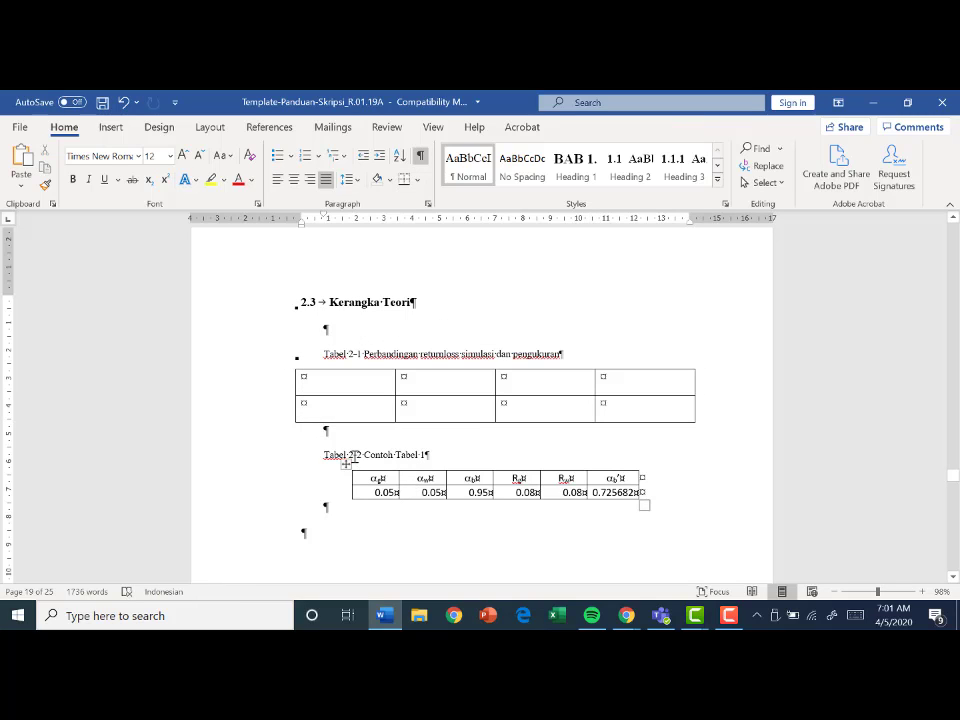
pyautogui.press('Return')
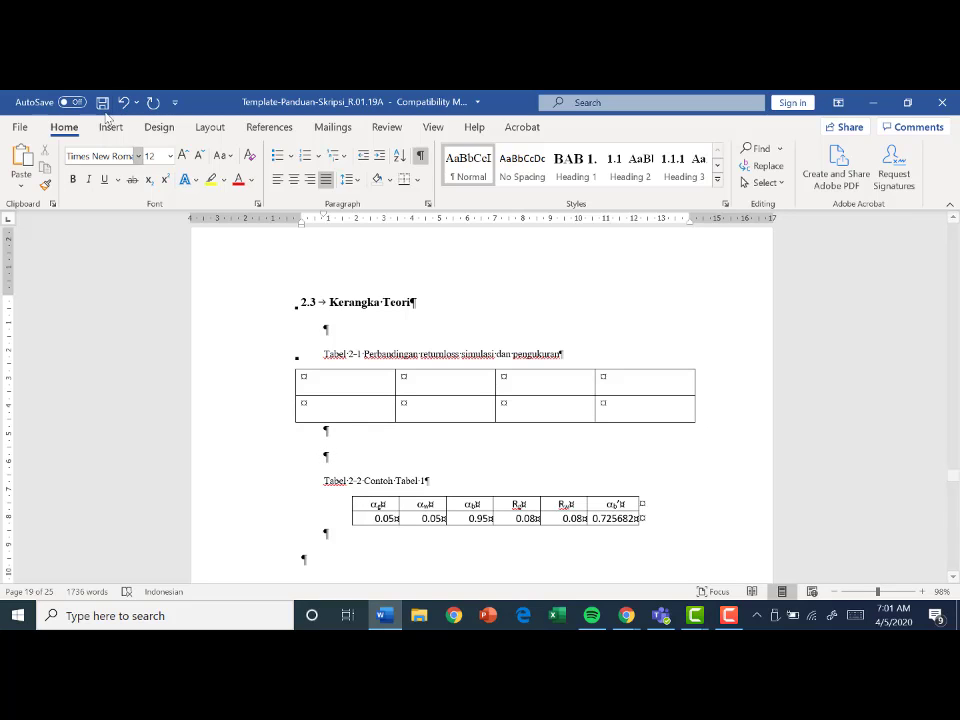
pyautogui.hotkey('ctrl', 'v')
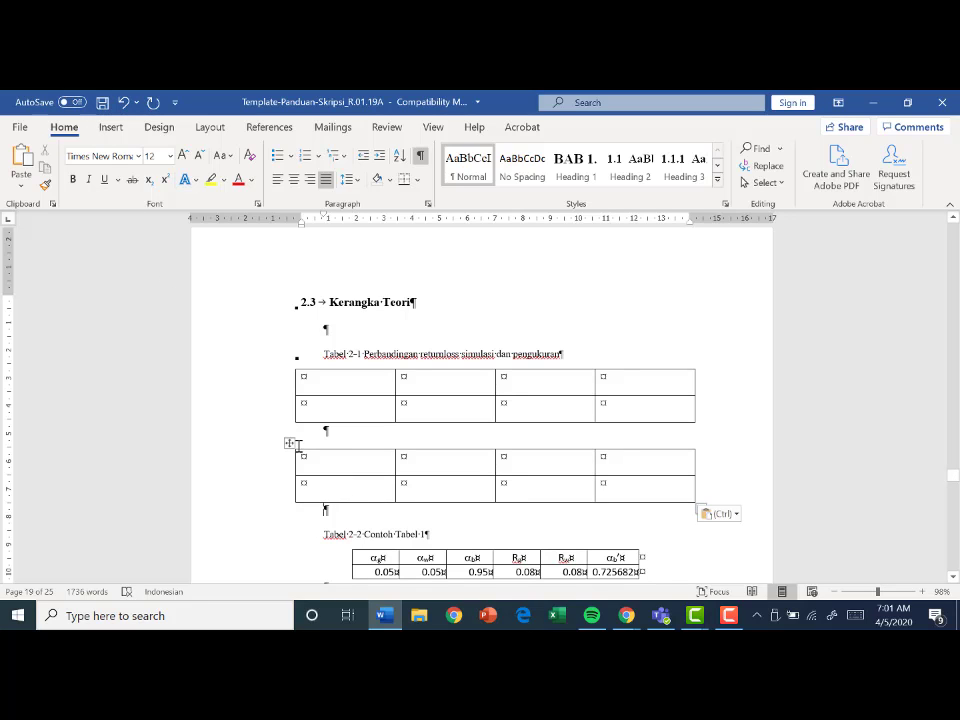
# - Insert a caption with the label Tabel, positioned above the selected item, for the copied four-column table
pyautogui.click(290, 443)
pyautogui.rightClick(290, 443)
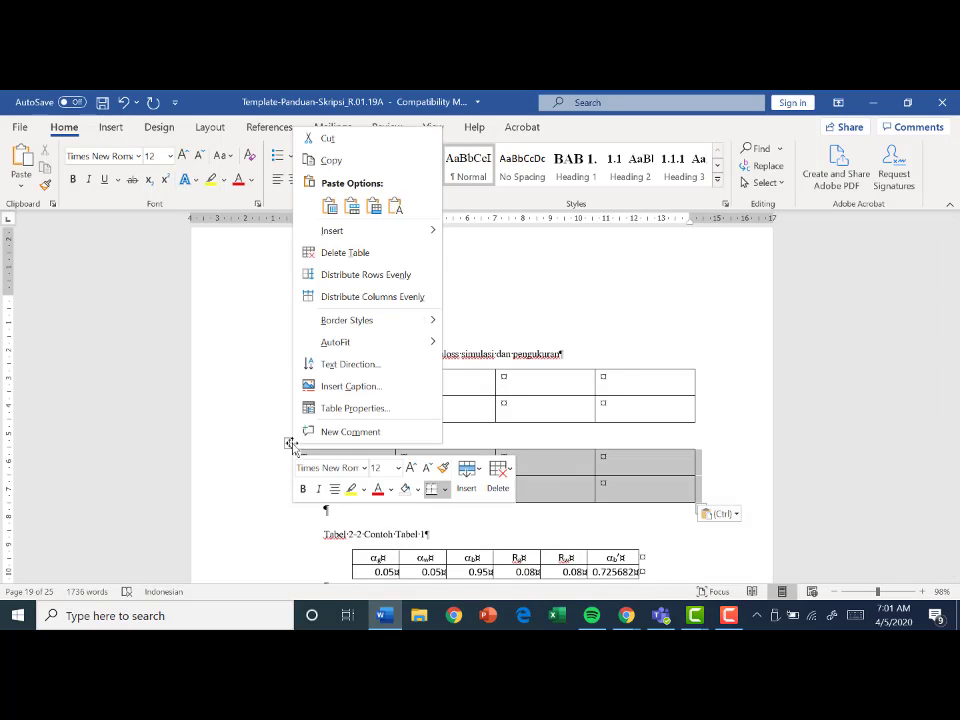
pyautogui.click(322, 390)
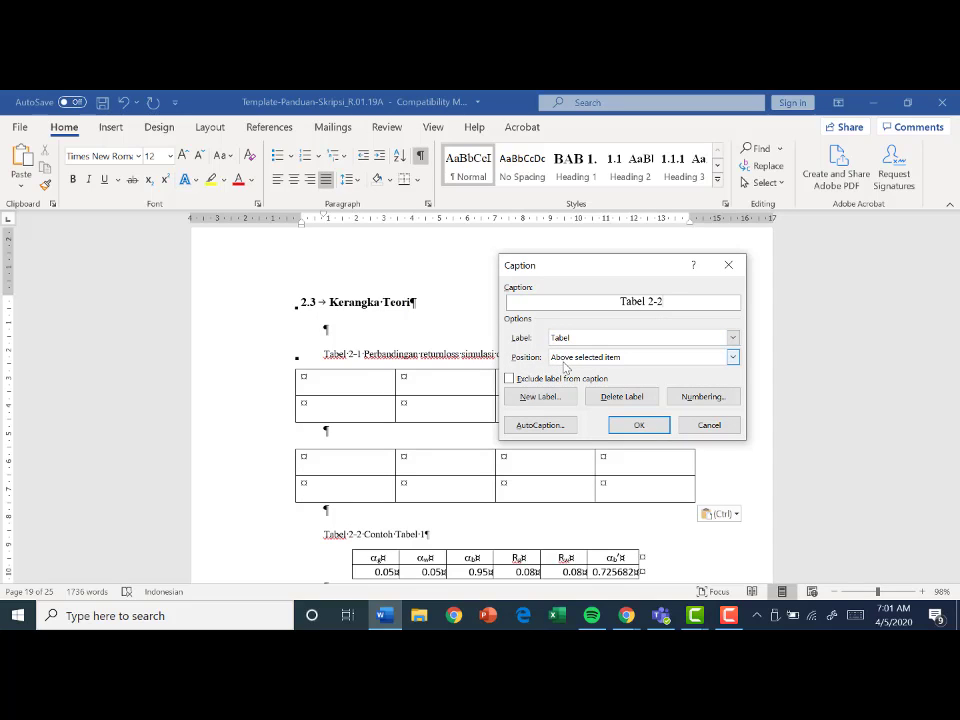
pyautogui.click(640, 357)
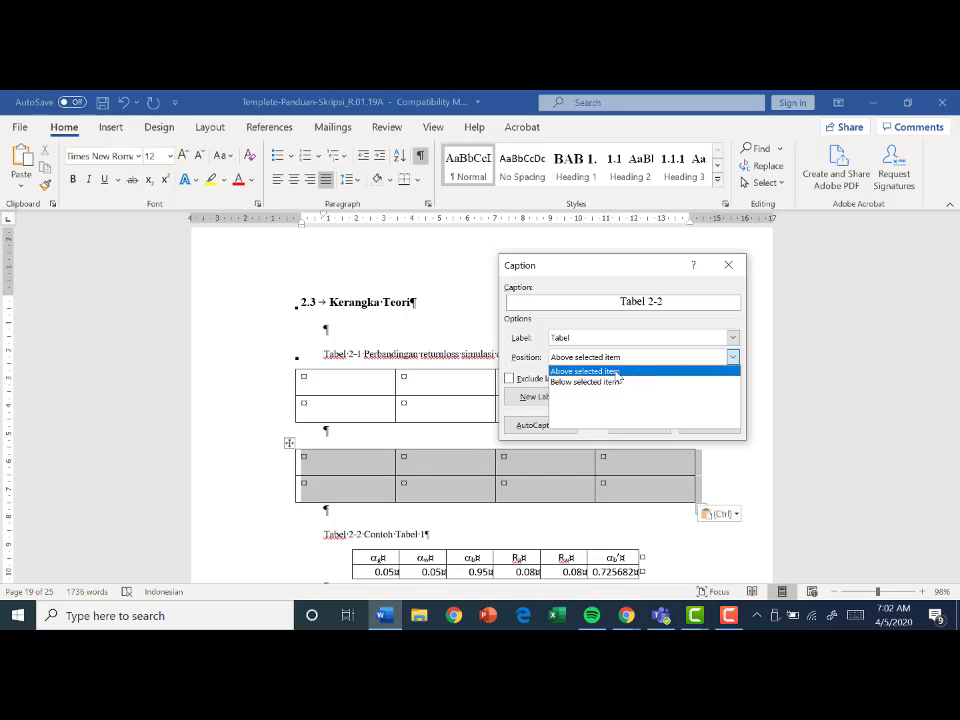
pyautogui.click(590, 370)
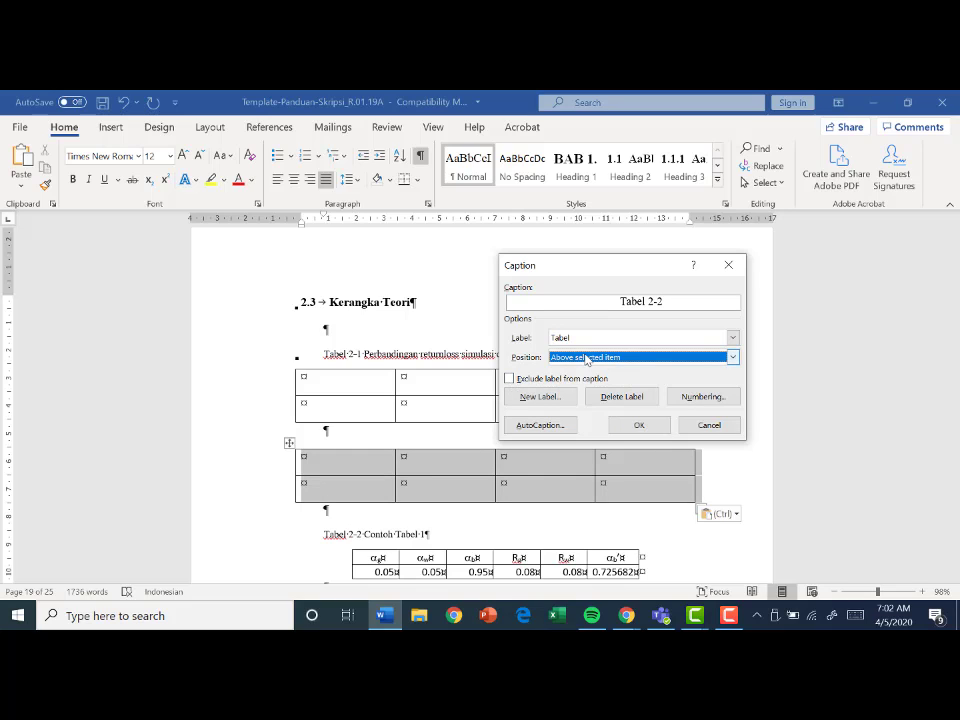
pyautogui.click(640, 424)
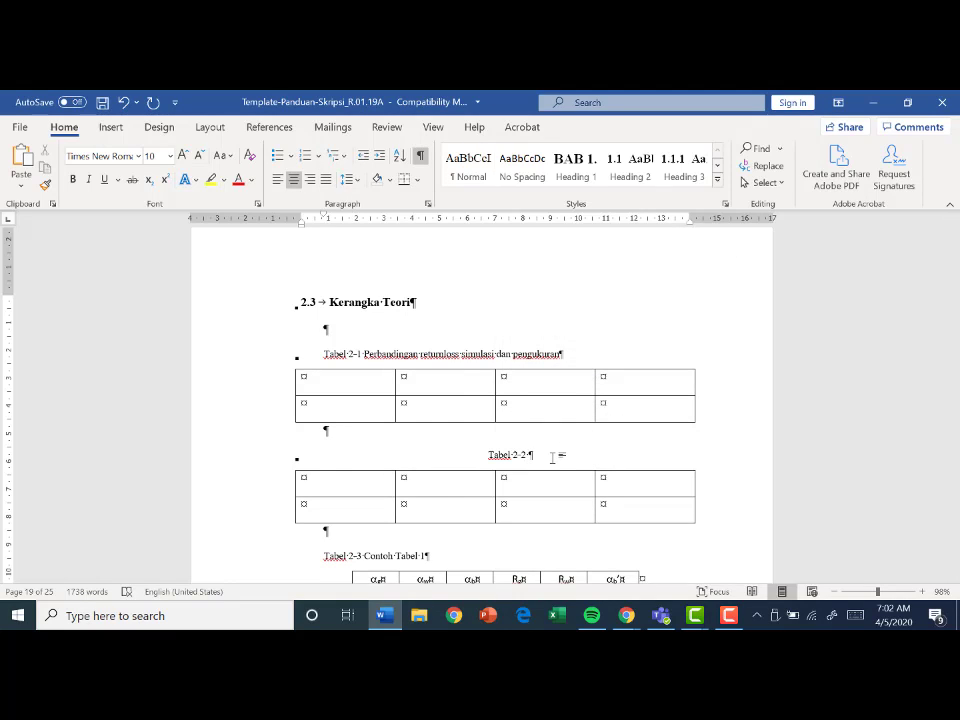
# - Complete the new caption with the text "Perbandingan penguatan simulasi dan pengukuran" and left-align it
pyautogui.write('Perbang')
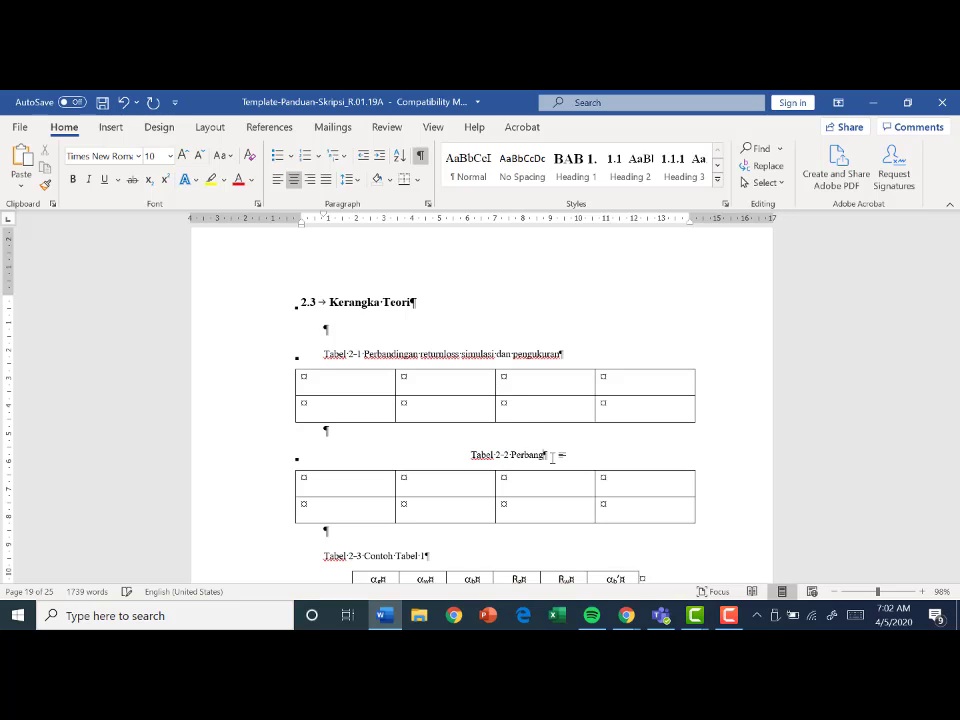
pyautogui.press('BackSpace')
pyautogui.write('dingan')
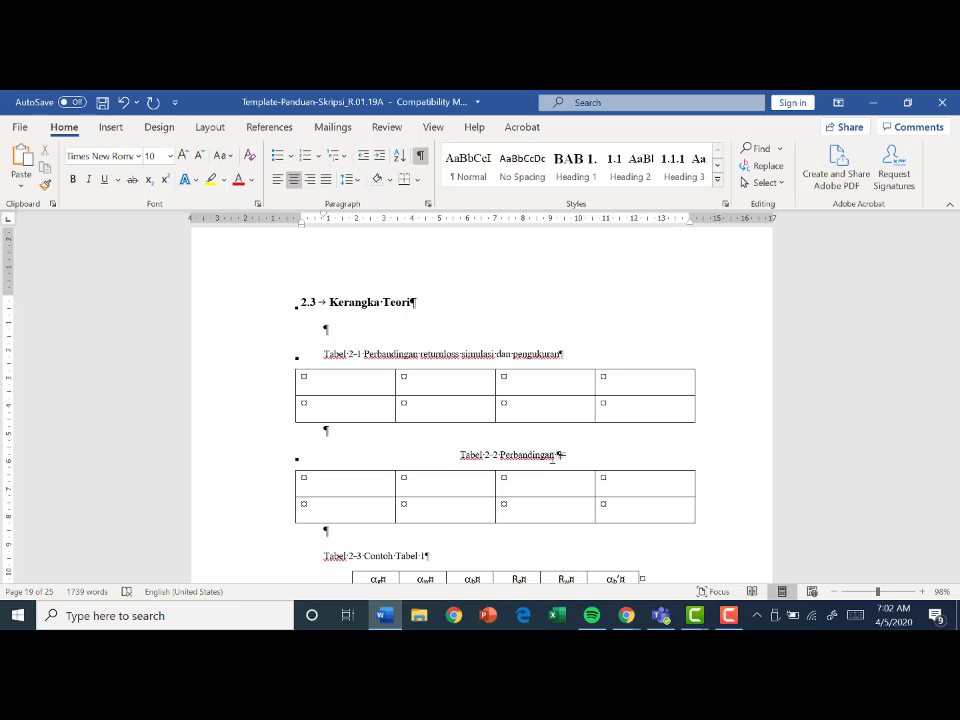
pyautogui.write(' penguatan')
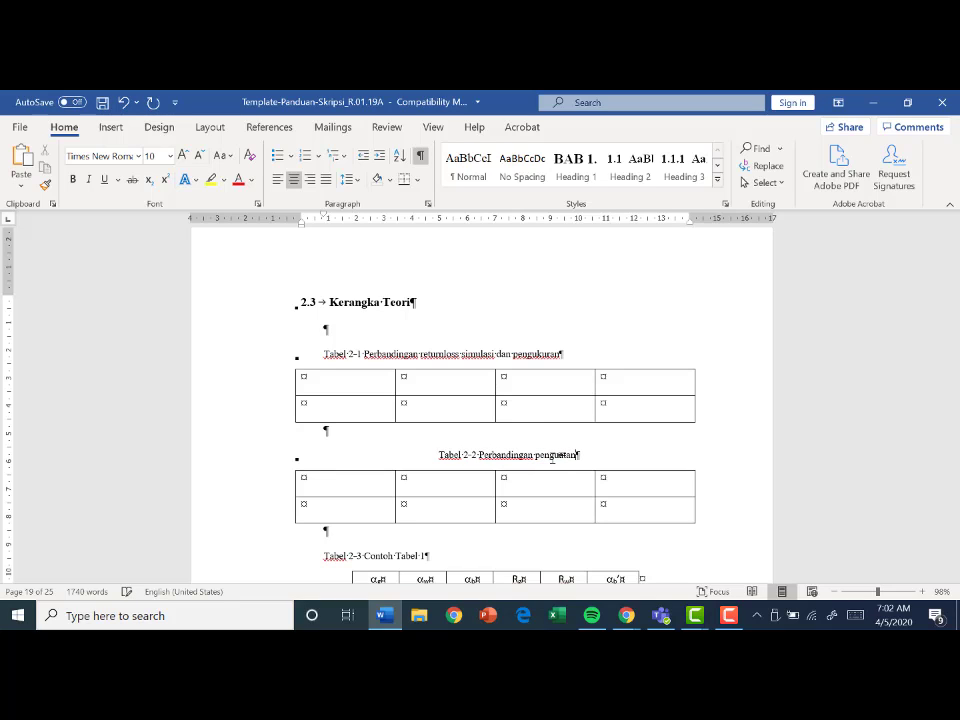
pyautogui.write(' sim')
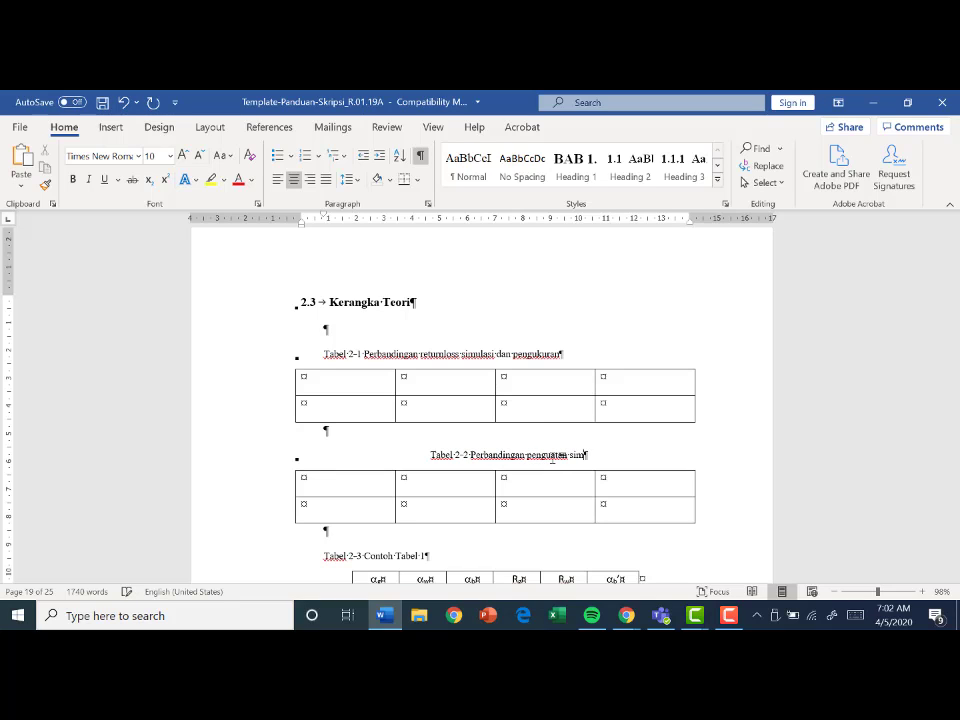
pyautogui.write('ulasi dan')
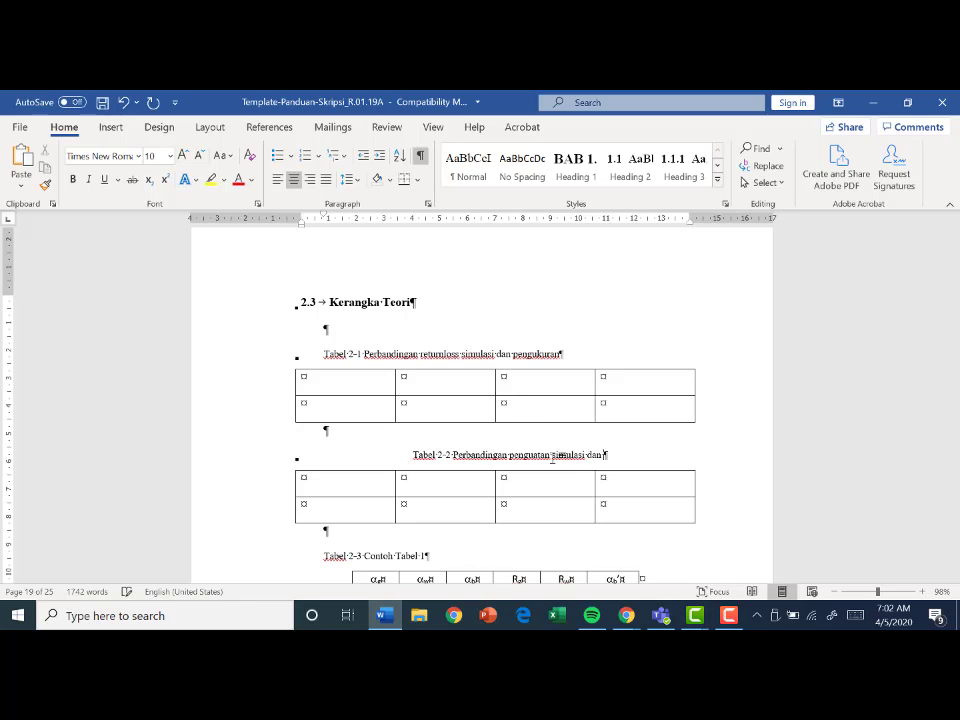
pyautogui.write(' pengukuran')
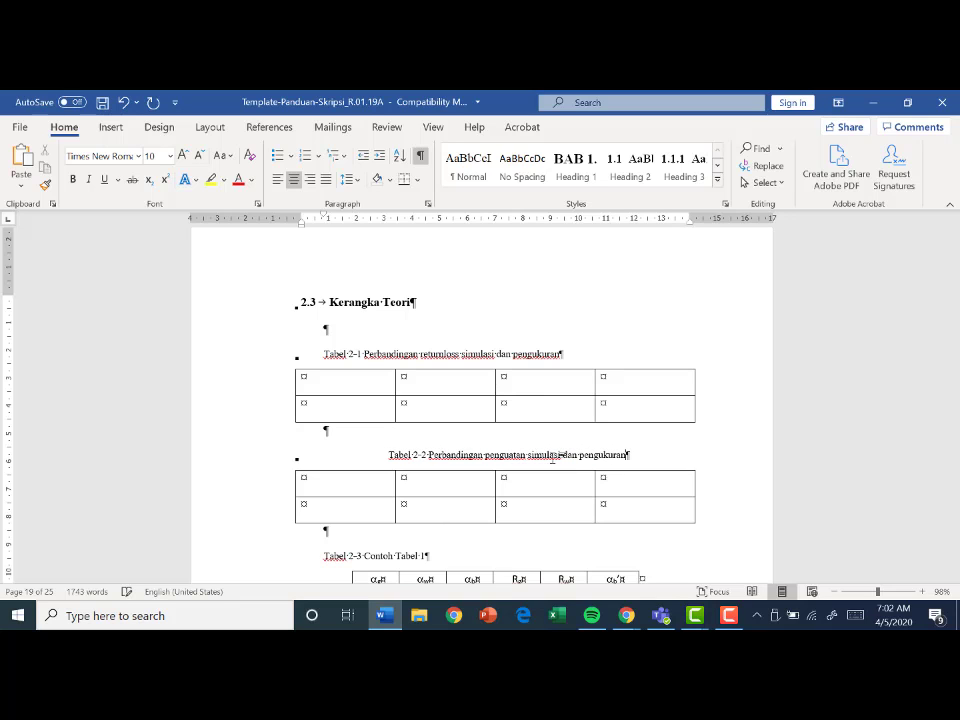
pyautogui.scroll(-3, 531, 439)
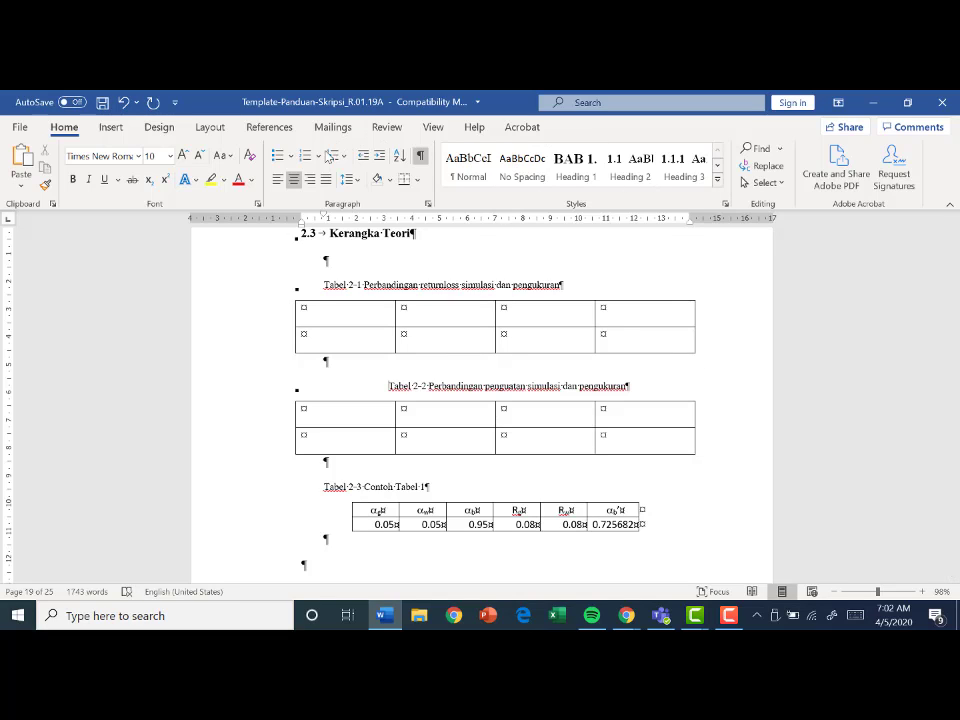
pyautogui.click(278, 180)
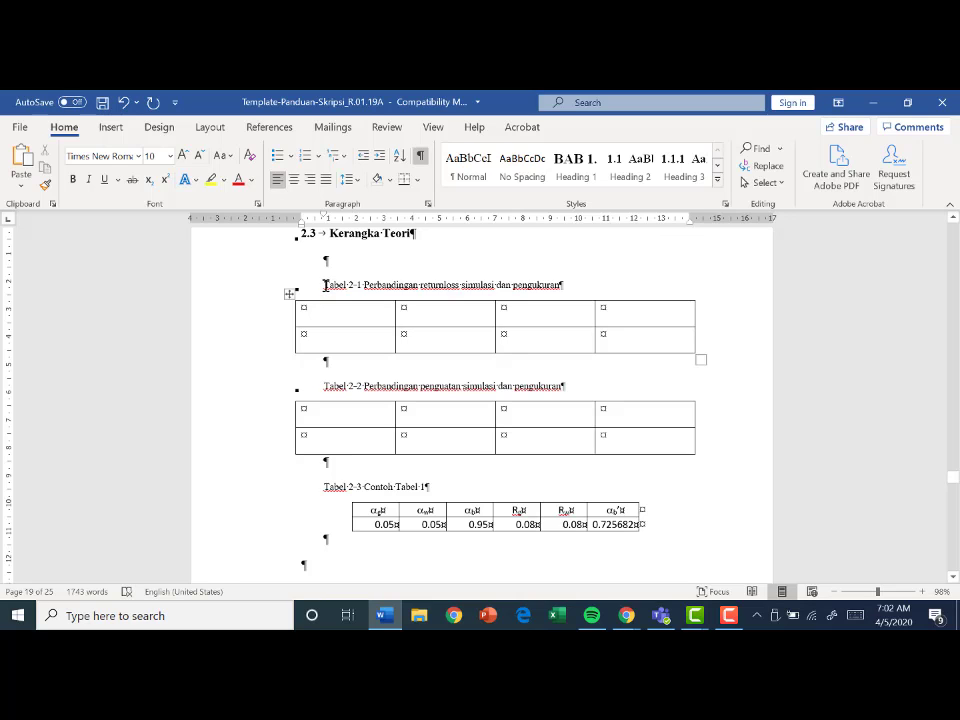
# - Move the left borders of both empty four-column tables inward to line up with the start of their captions
pyautogui.scroll(1, 333, 296)
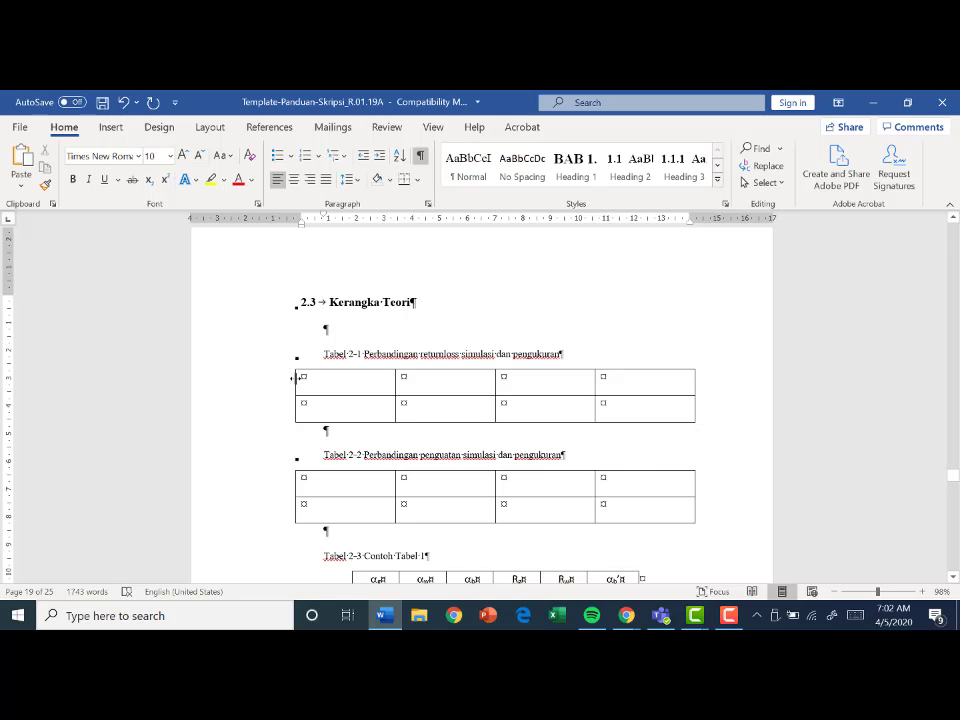
pyautogui.moveTo(295, 378); pyautogui.dragTo(322, 379)
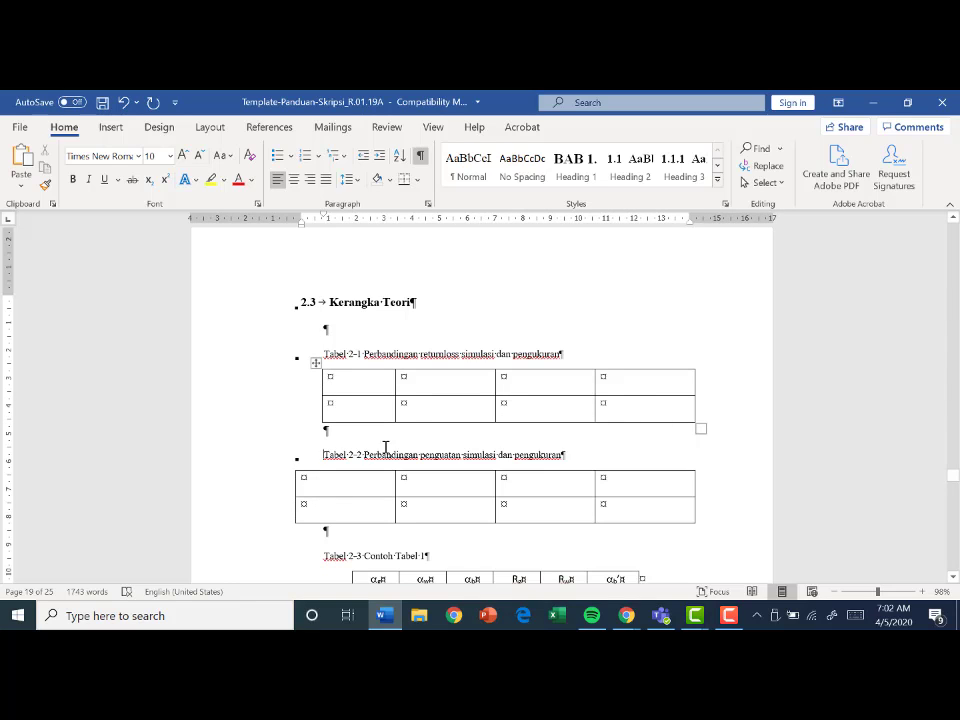
pyautogui.moveTo(295, 489); pyautogui.dragTo(321, 485)
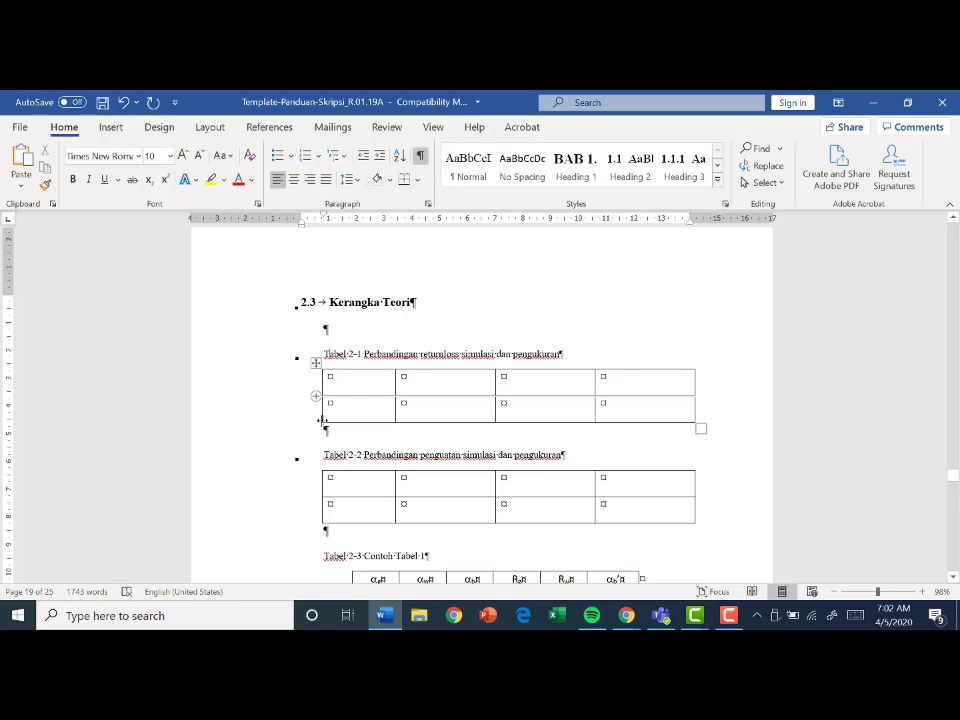
# - Try to adjust the left border of the Contoh Tabel 1 table, and compare its cell indents with the table above
pyautogui.scroll(-1, 344, 481)
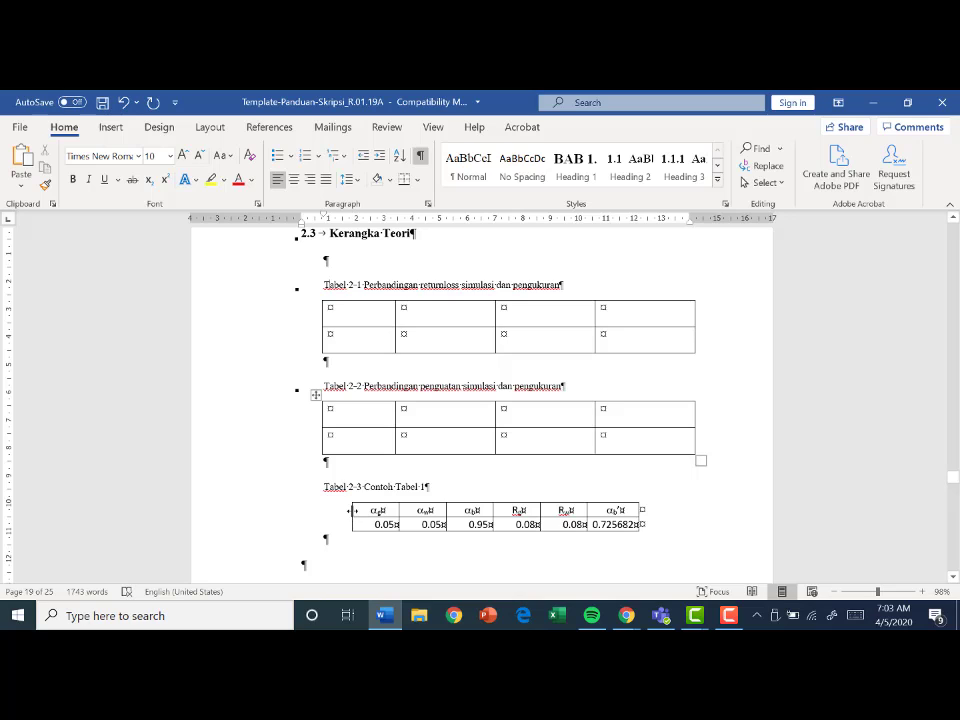
pyautogui.moveTo(349, 510)
pyautogui.mouseDown()
pyautogui.moveTo(320, 510)
pyautogui.moveTo(352, 510)
pyautogui.mouseUp()
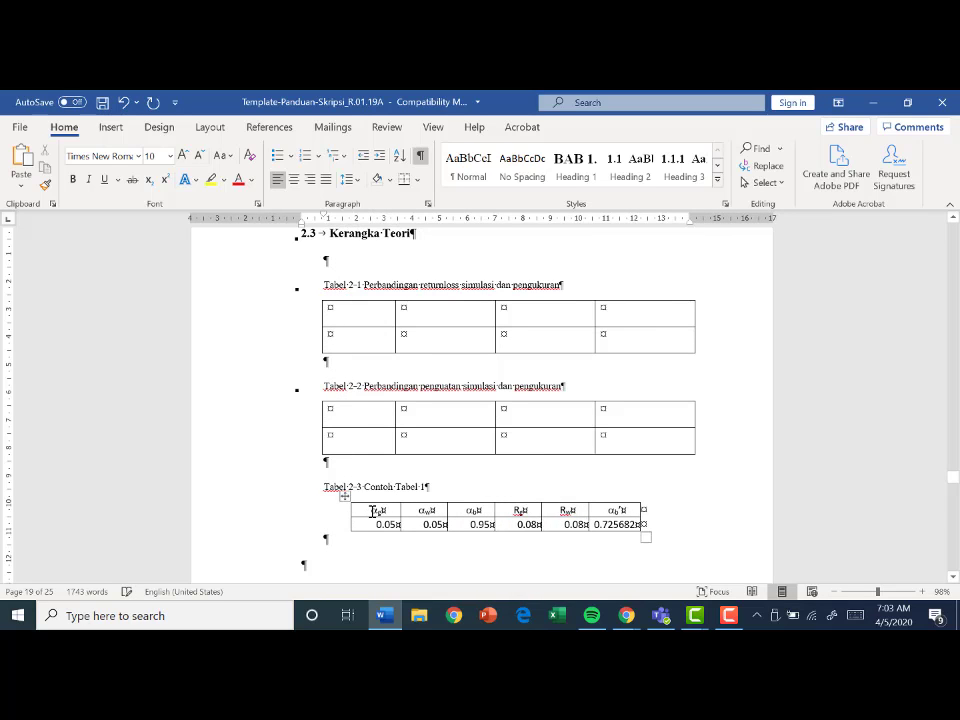
pyautogui.click(372, 512)
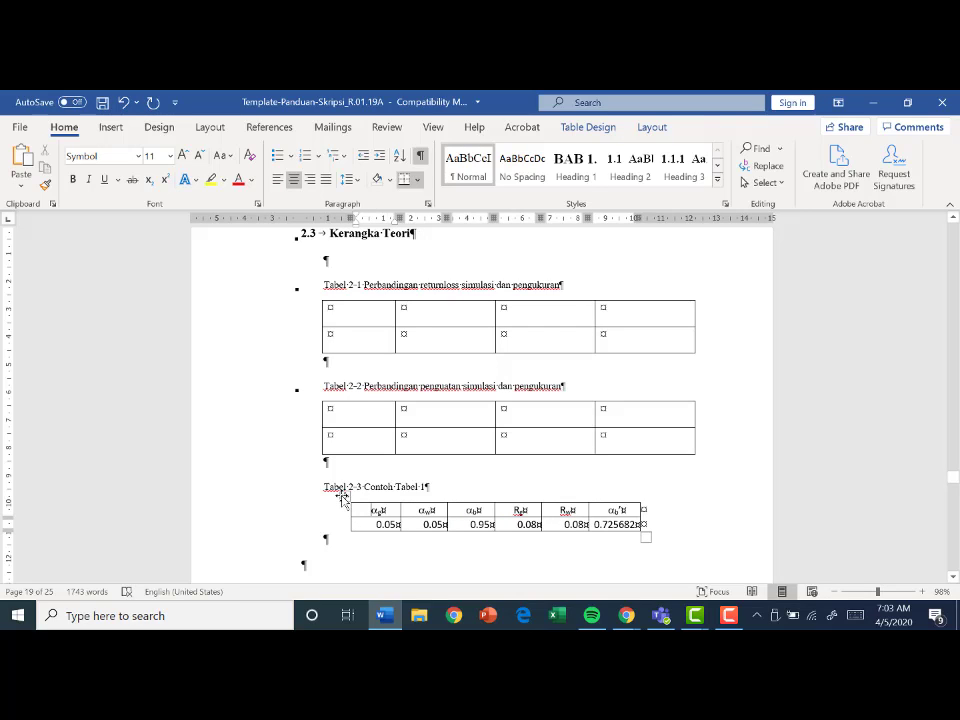
pyautogui.click(387, 416)
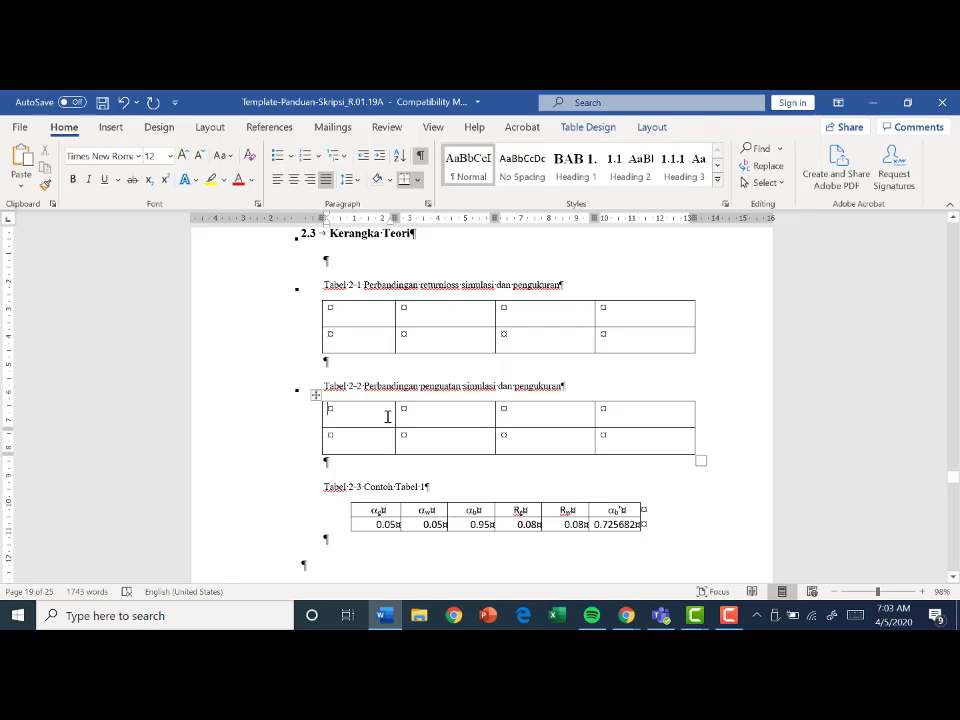
pyautogui.click(393, 513)
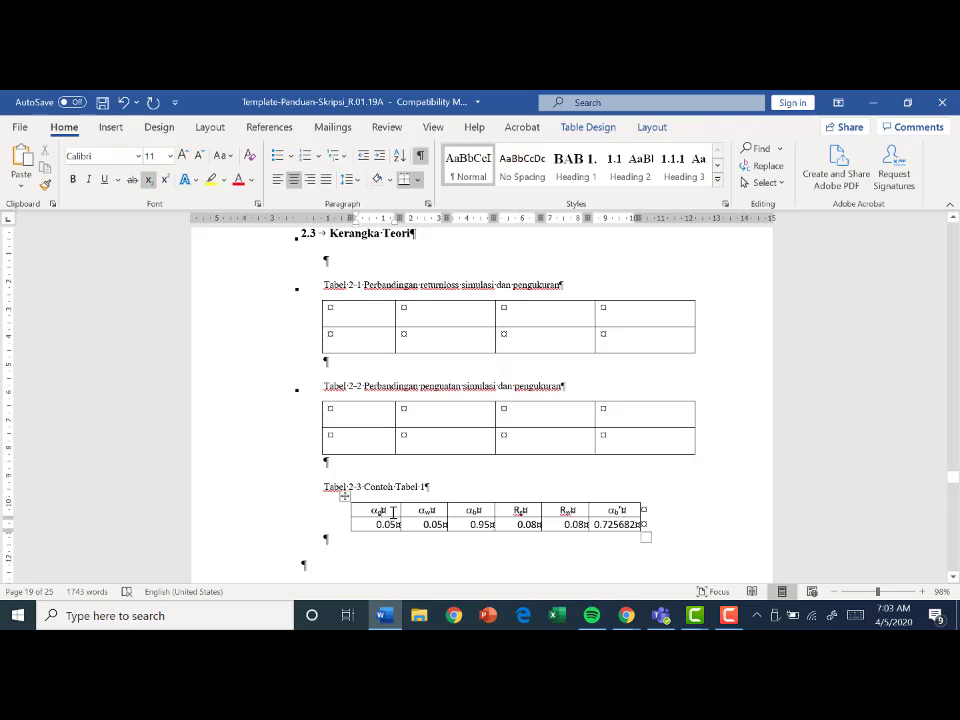
# - Shift the paragraph indents of the first header cell in the Contoh Tabel 1 table further left
pyautogui.doubleClick(358, 216)
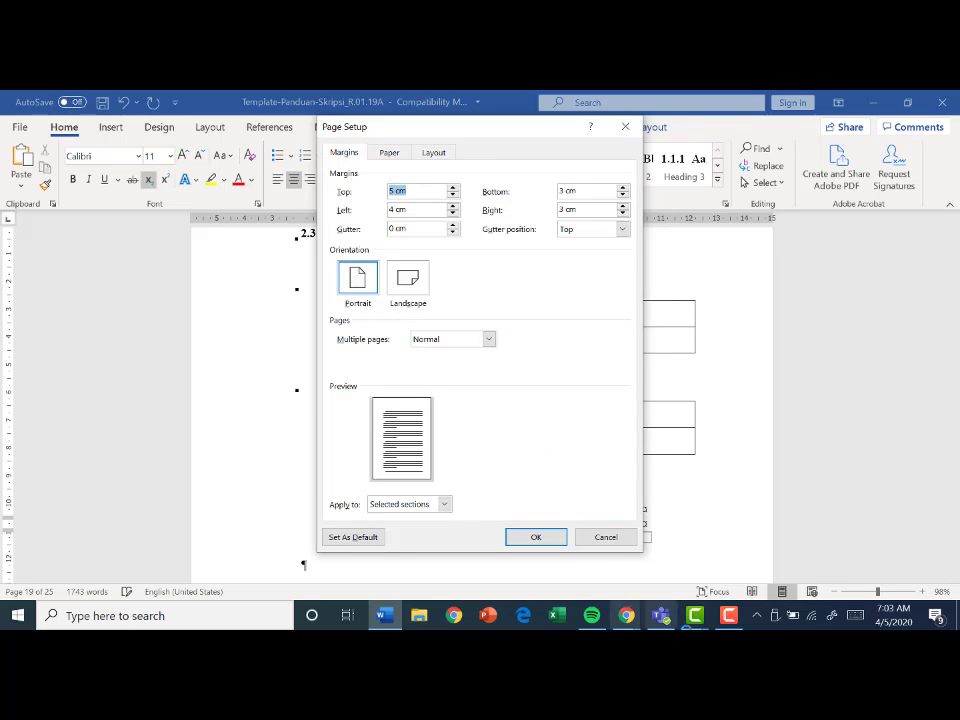
pyautogui.click(627, 537)
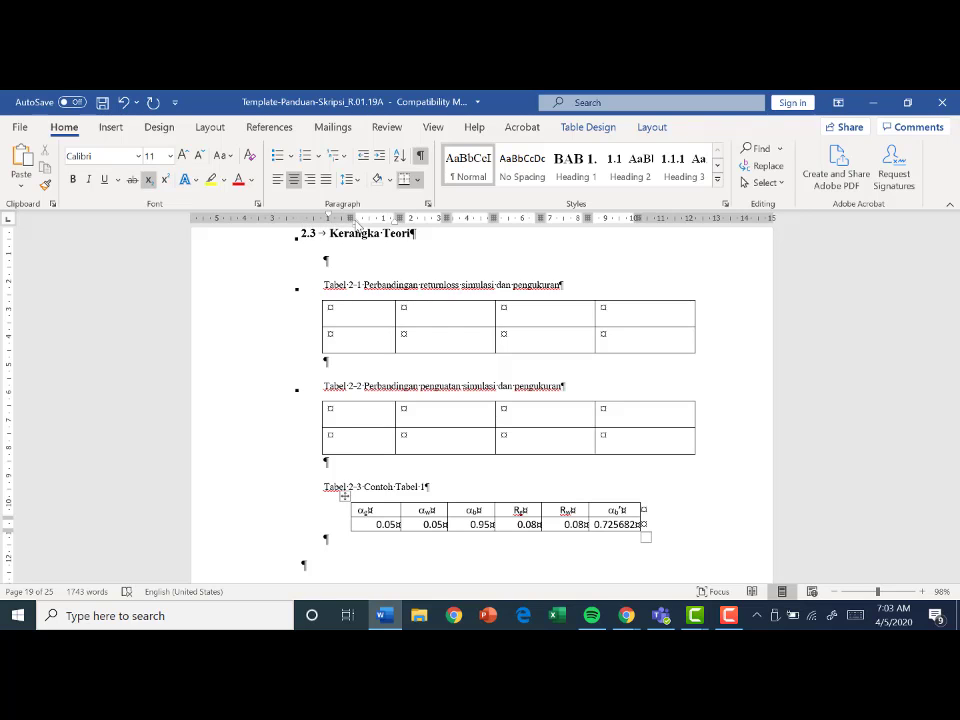
pyautogui.doubleClick(356, 223)
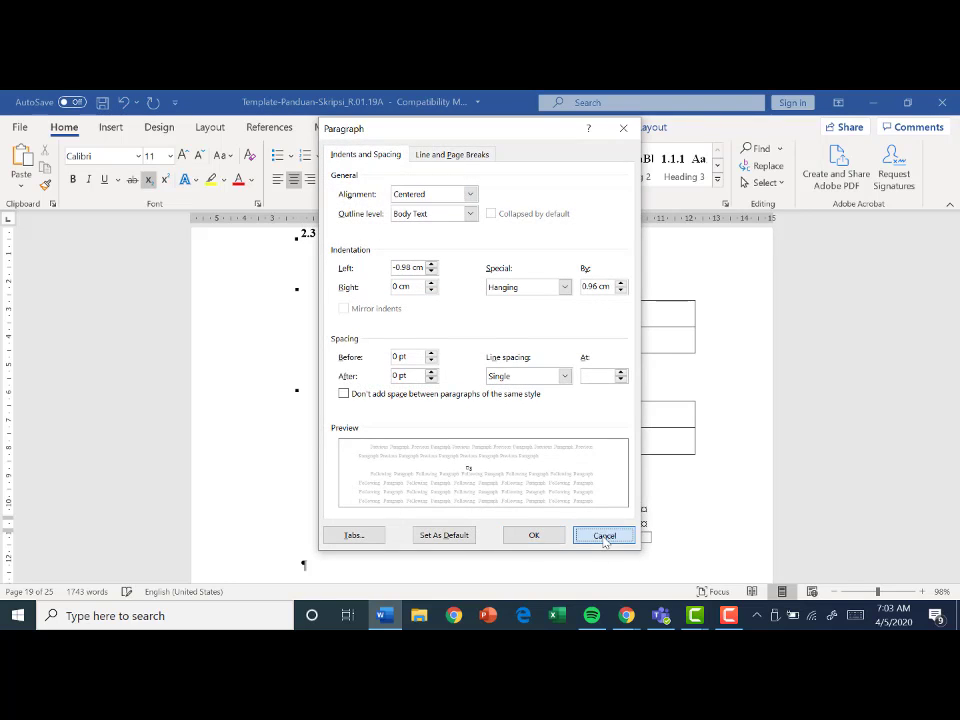
pyautogui.click(604, 537)
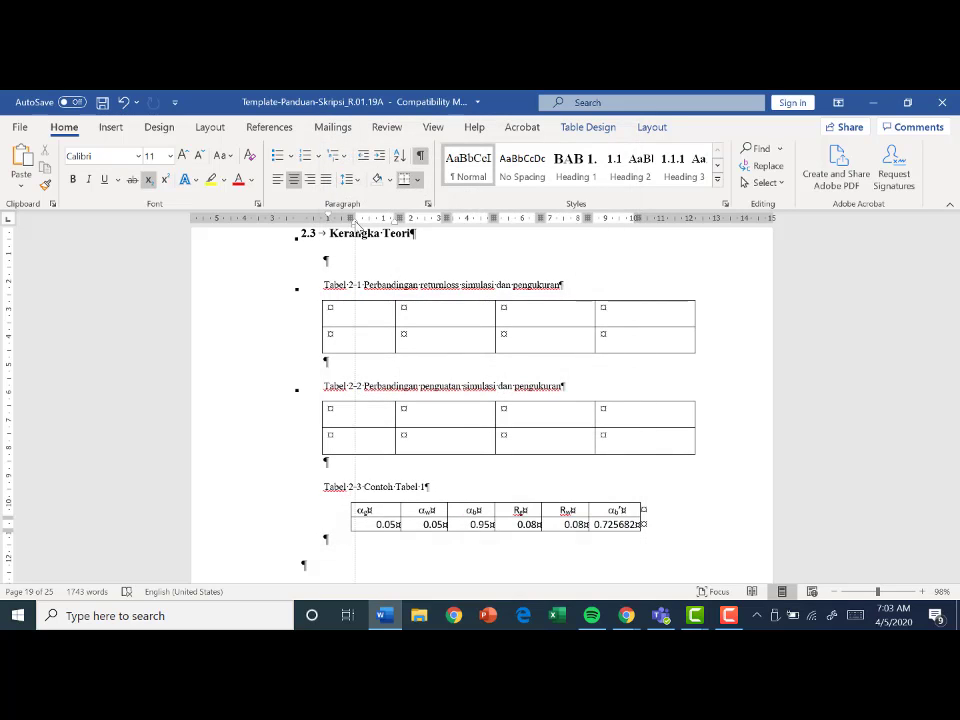
pyautogui.moveTo(356, 224)
pyautogui.mouseDown()
pyautogui.moveTo(299, 224)
pyautogui.moveTo(323, 228)
pyautogui.mouseUp()
pyautogui.click(394, 249)
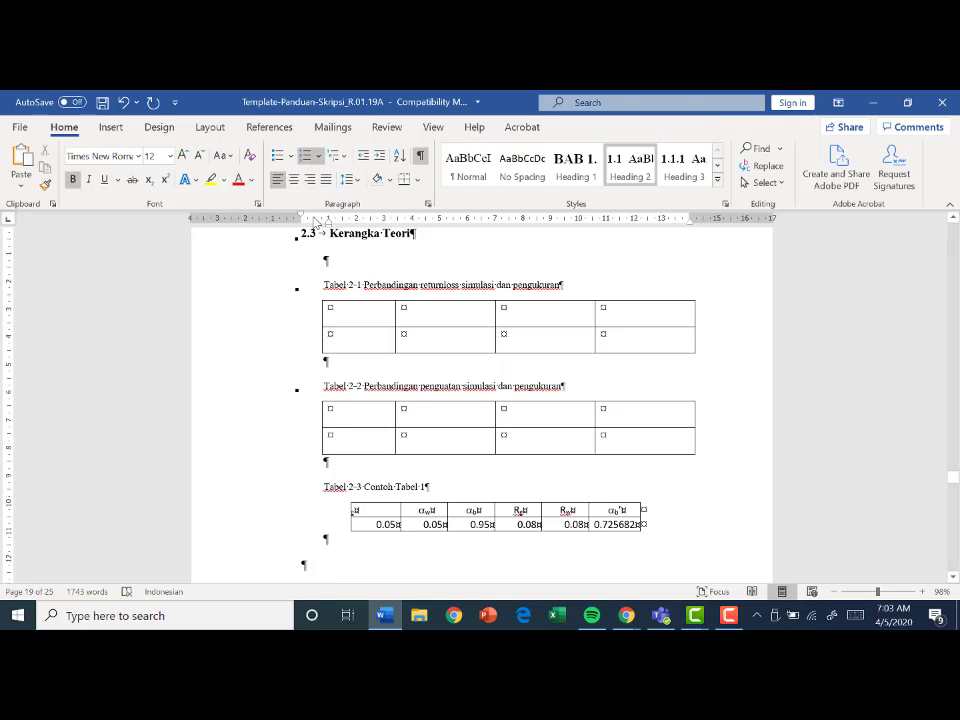
# - Extend the left border of the Contoh Tabel 1 table outward toward the start of its caption
pyautogui.click(362, 340)
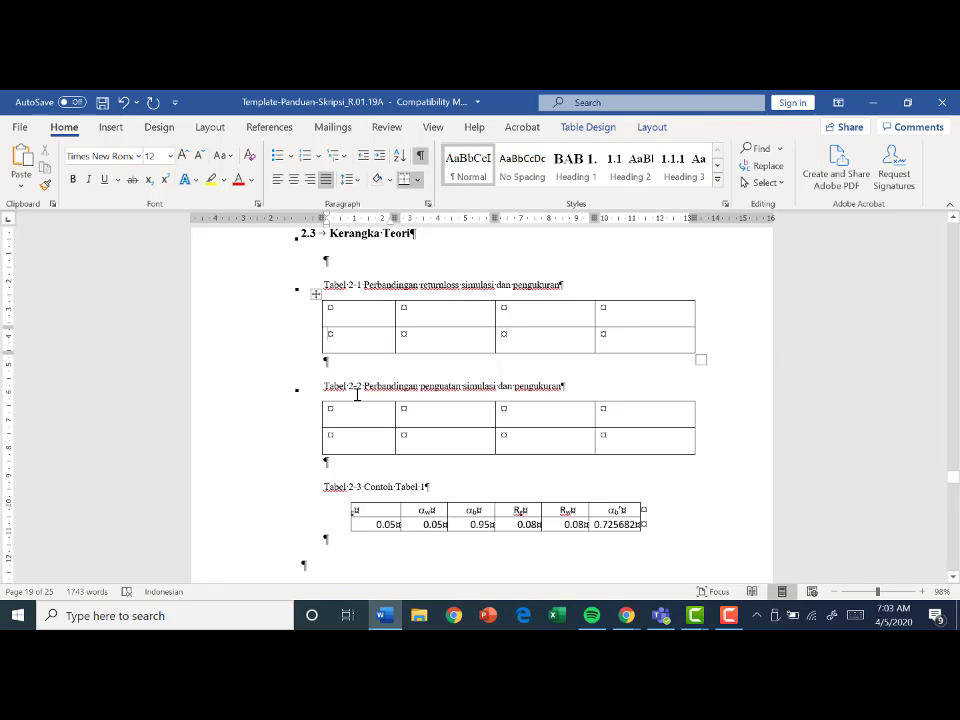
pyautogui.click(357, 392)
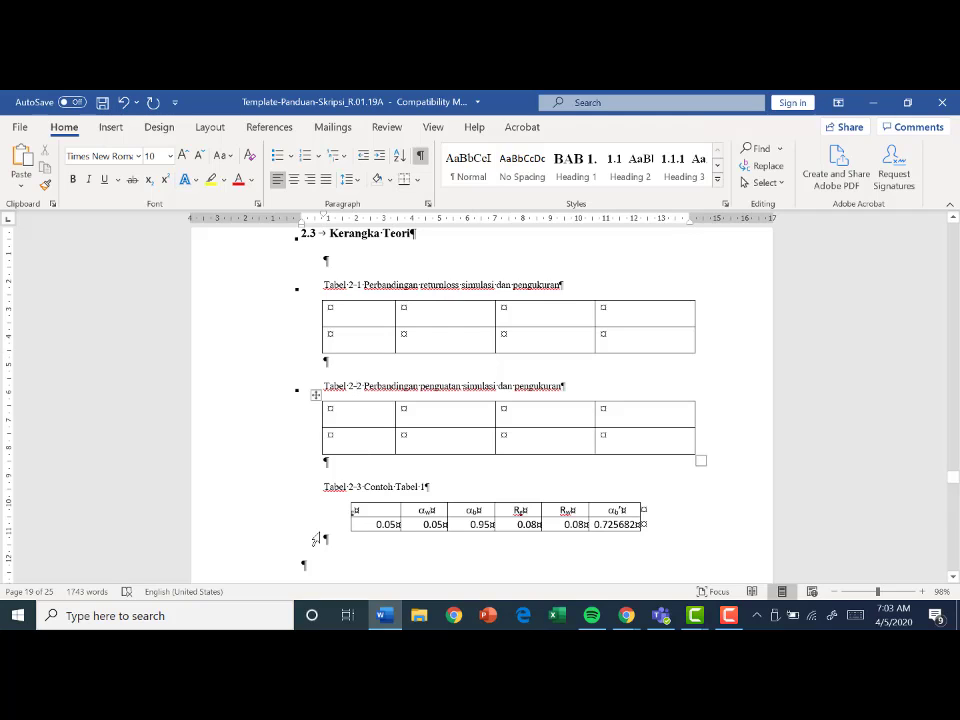
pyautogui.click(311, 568)
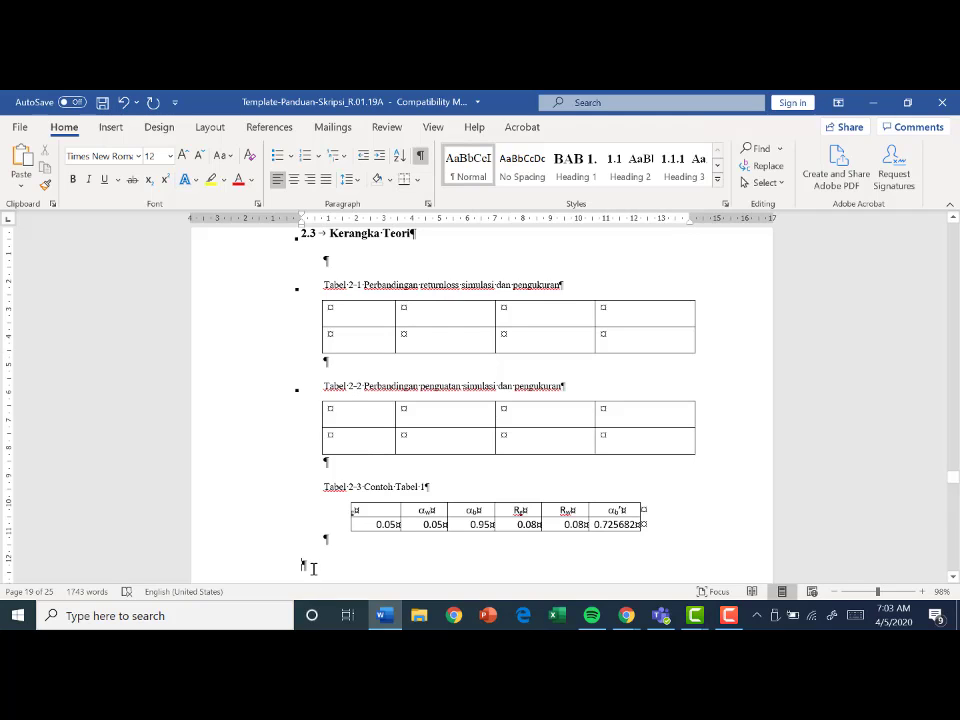
pyautogui.click(372, 515)
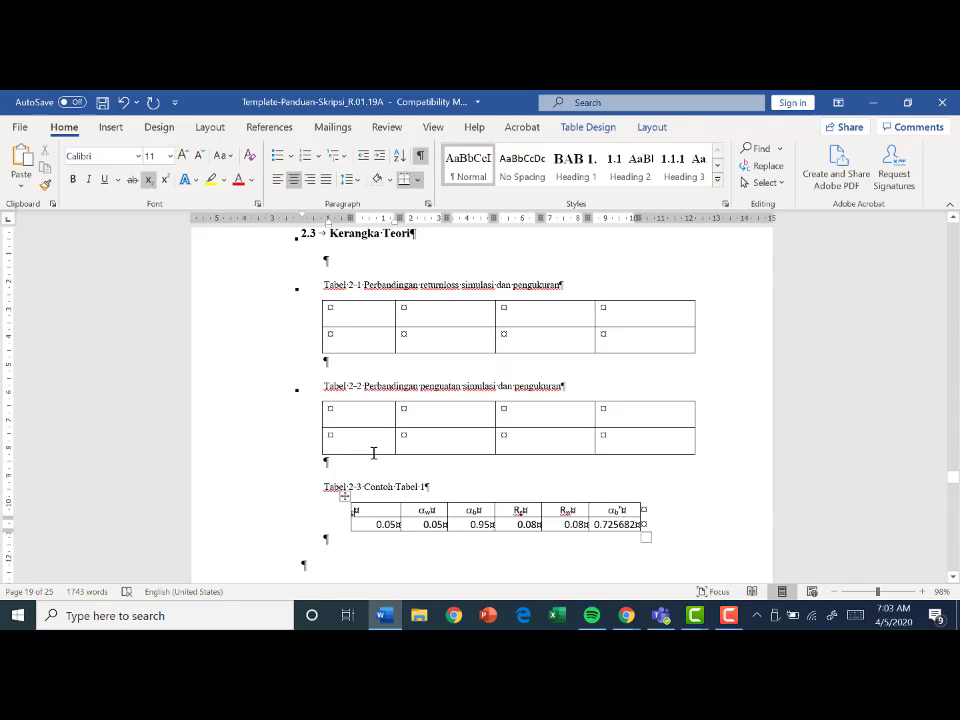
pyautogui.click(302, 564)
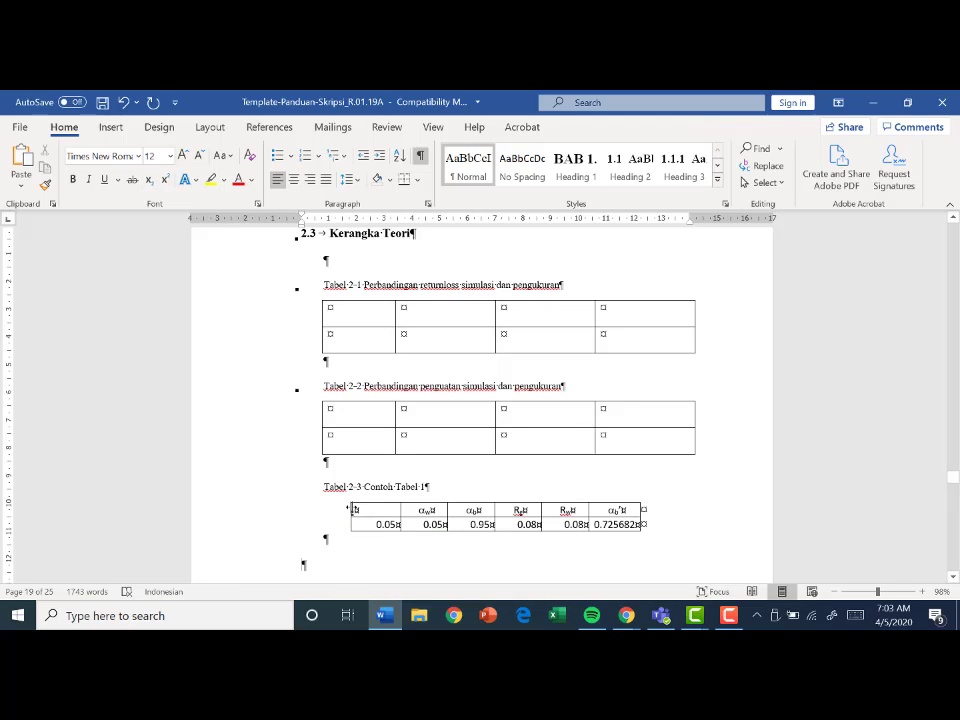
pyautogui.moveTo(350, 509); pyautogui.dragTo(312, 508)
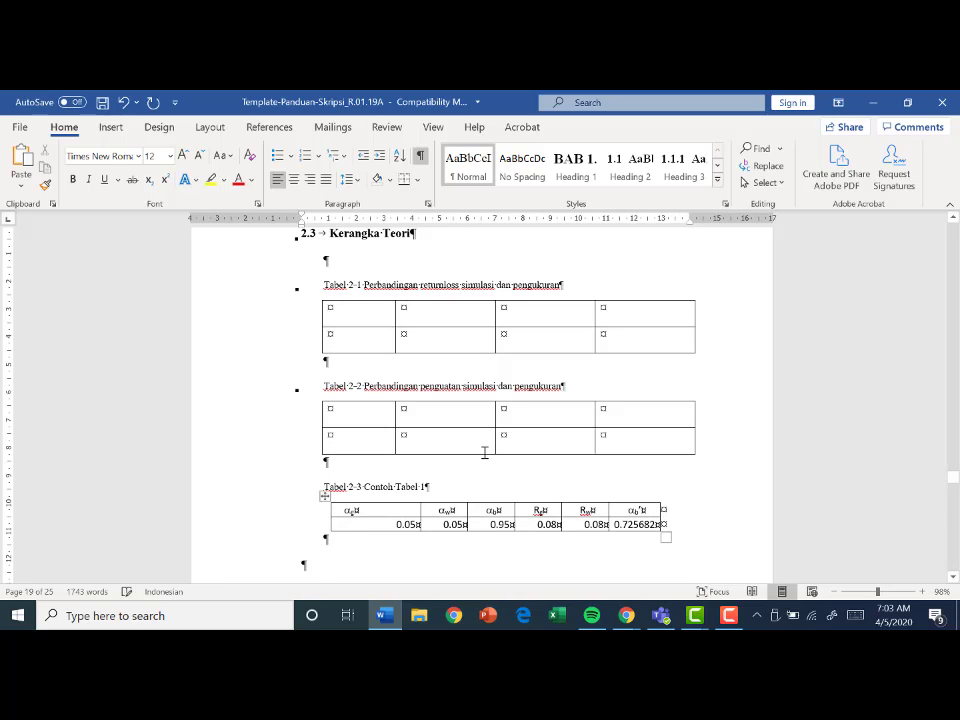
# - Review the chapter 2 table captions, the Kucing figure caption, and the styles of the numbered headings from Parameter antena to Ripple
pyautogui.scroll(1, 486, 451)
pyautogui.scroll(3, 486, 451)
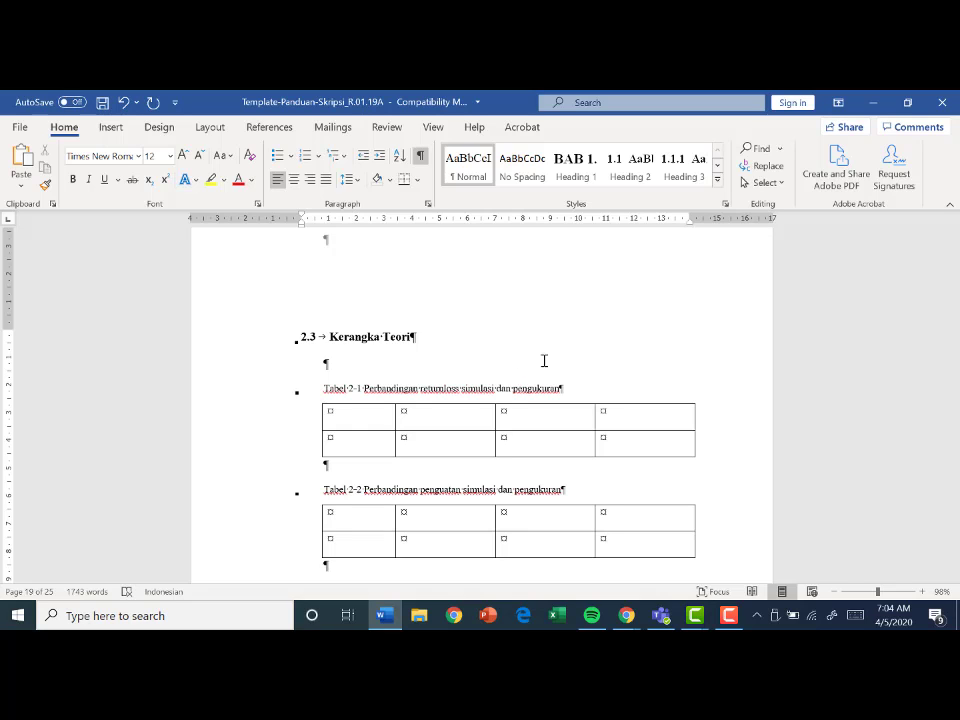
pyautogui.scroll(-5, 952, 450)
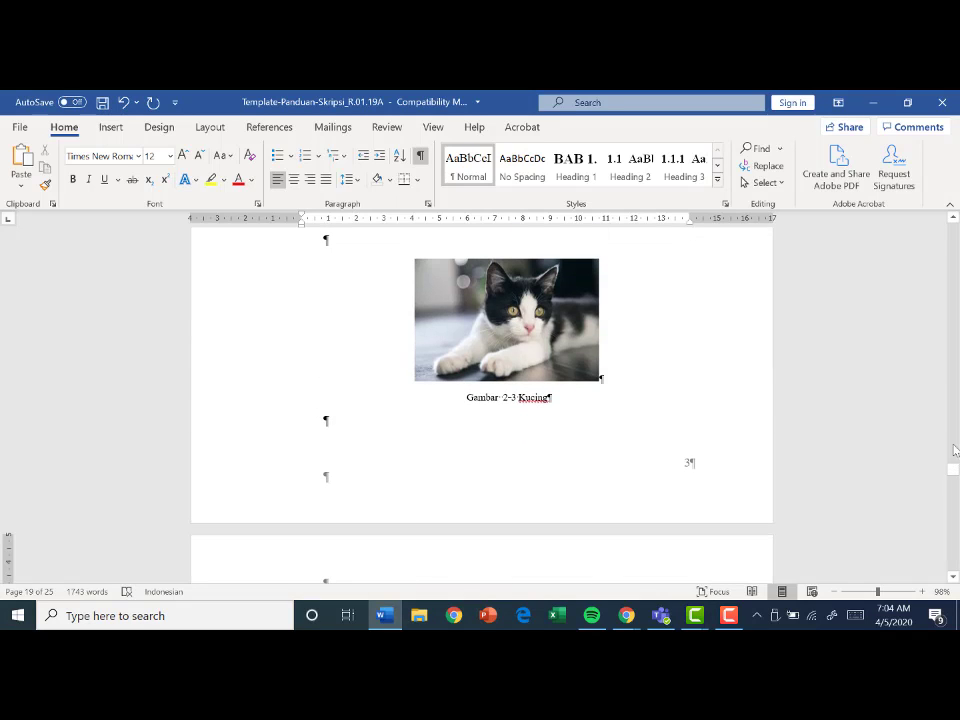
pyautogui.scroll(10, 954, 387)
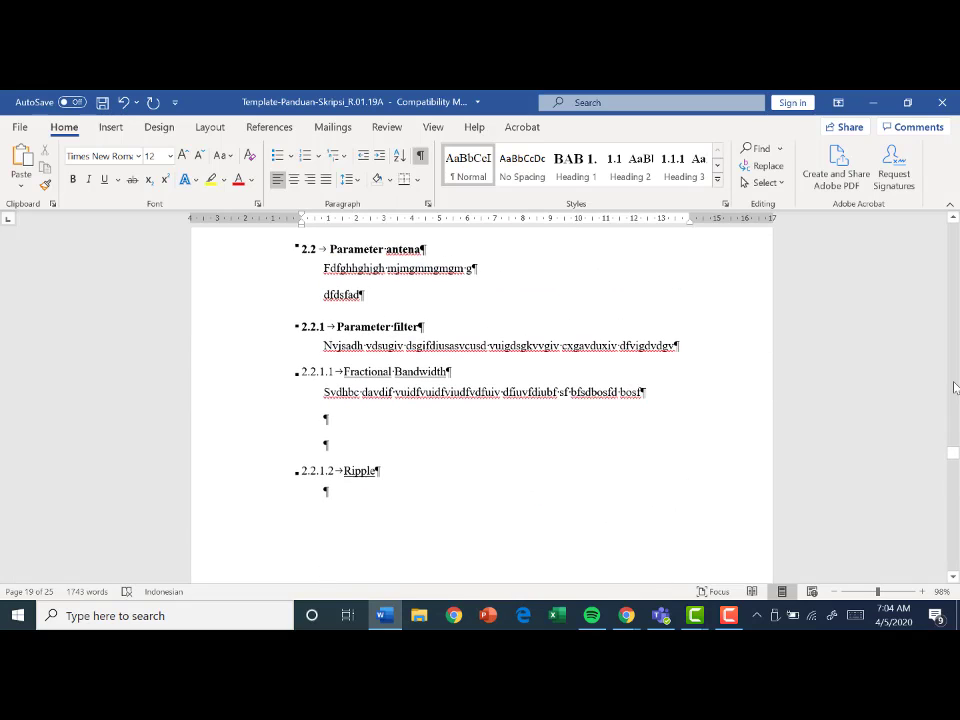
pyautogui.click(369, 248)
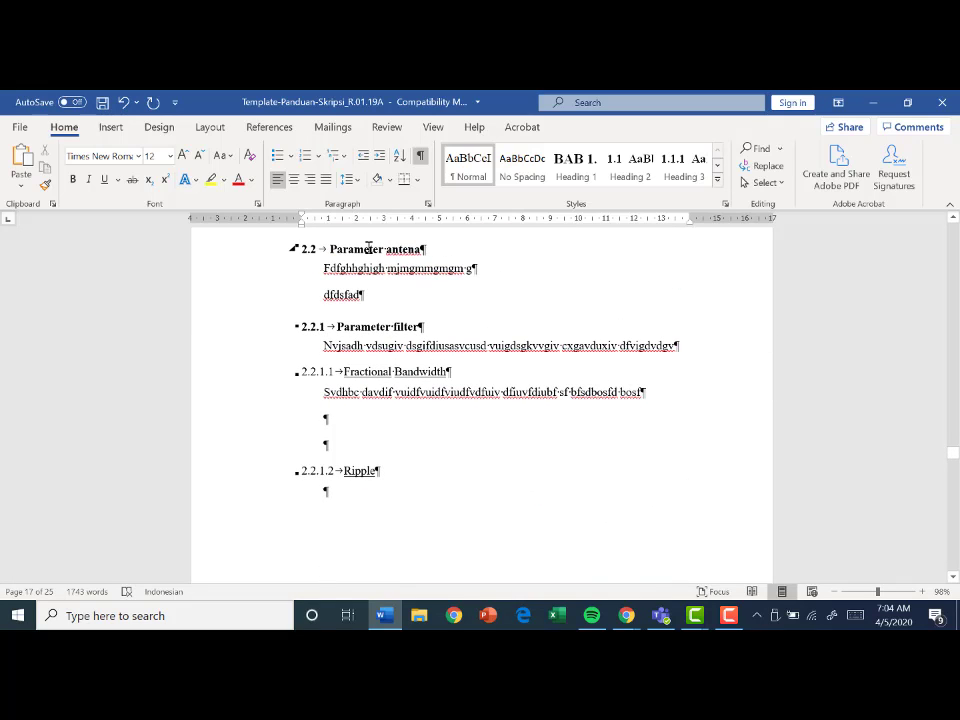
pyautogui.click(375, 326)
pyautogui.click(368, 366)
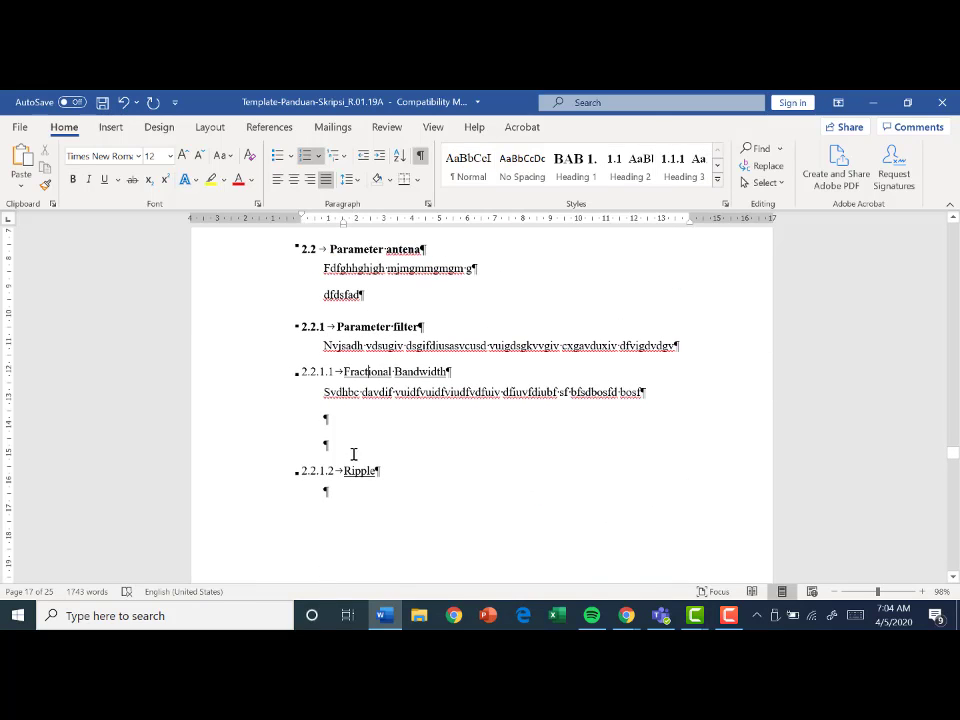
pyautogui.scroll(2, 571, 314)
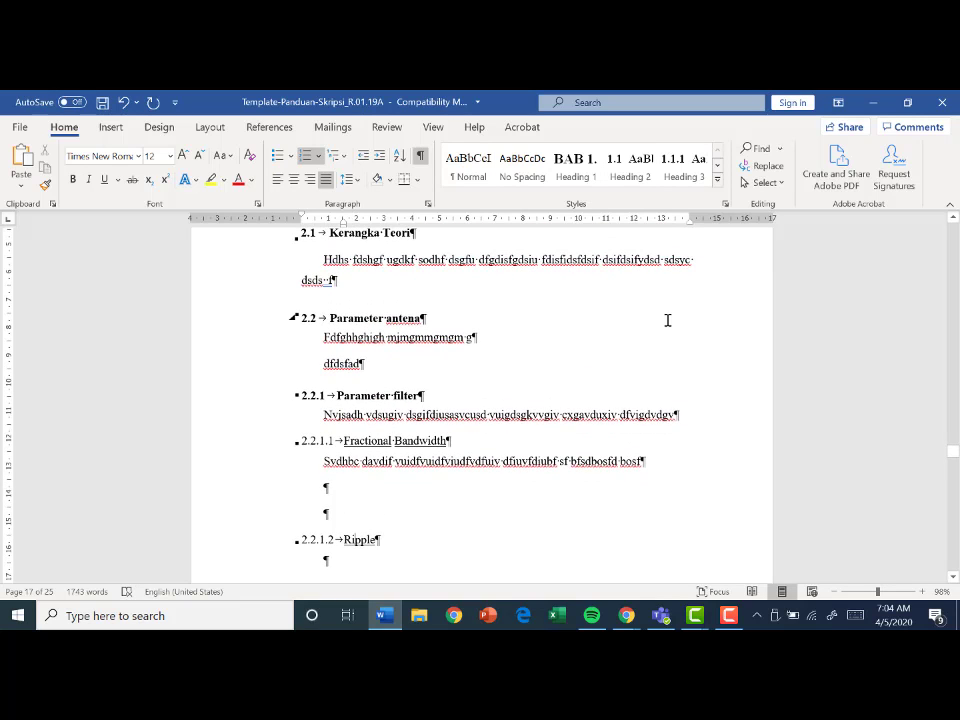
pyautogui.scroll(2, 668, 319)
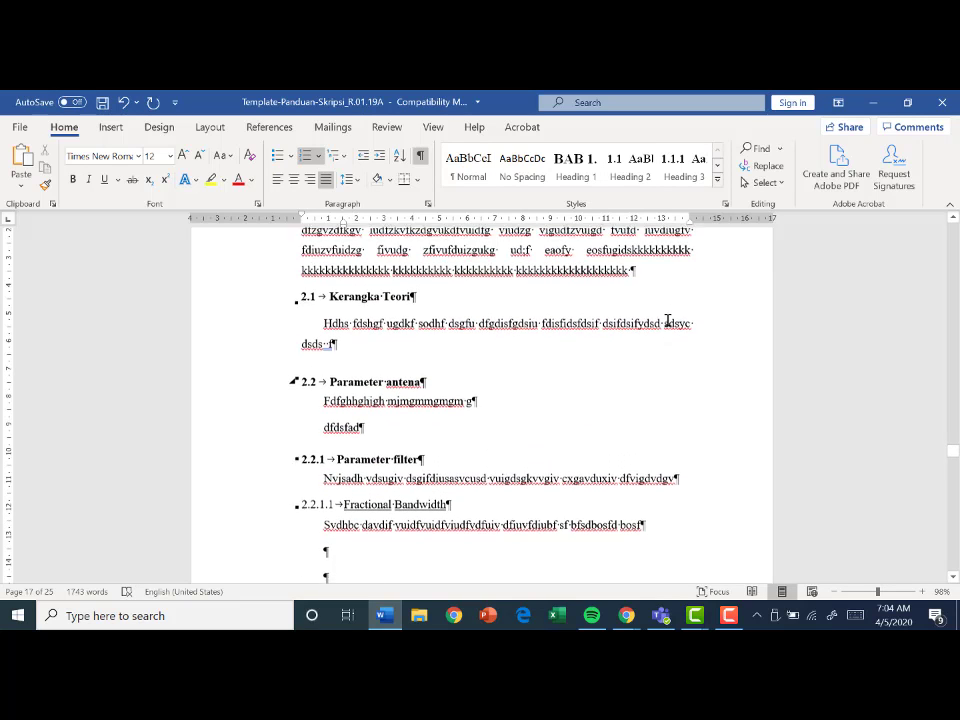
pyautogui.click(955, 372)
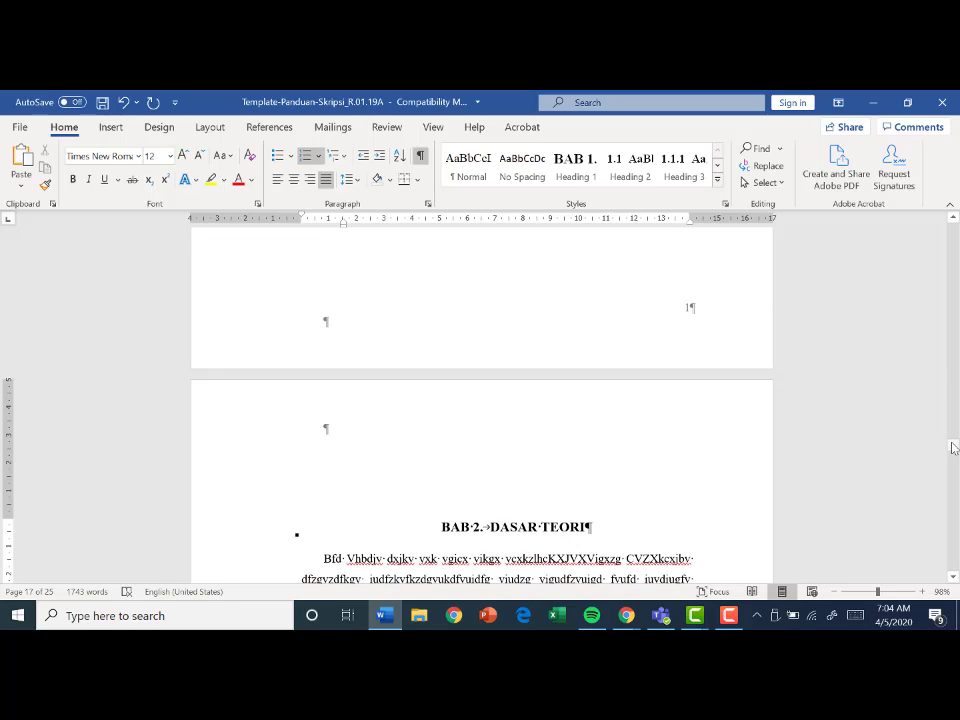
# - Delete the three existing Gambar entries from the list under the DAFTAR GAMBAR heading
pyautogui.moveTo(955, 448); pyautogui.dragTo(953, 378)
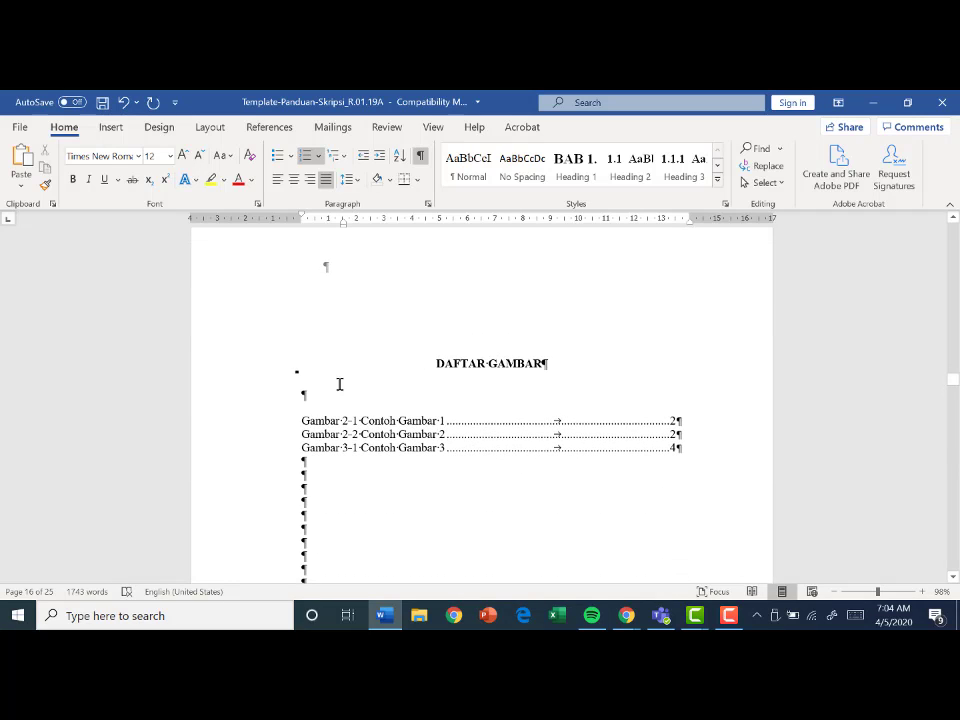
pyautogui.click(298, 420)
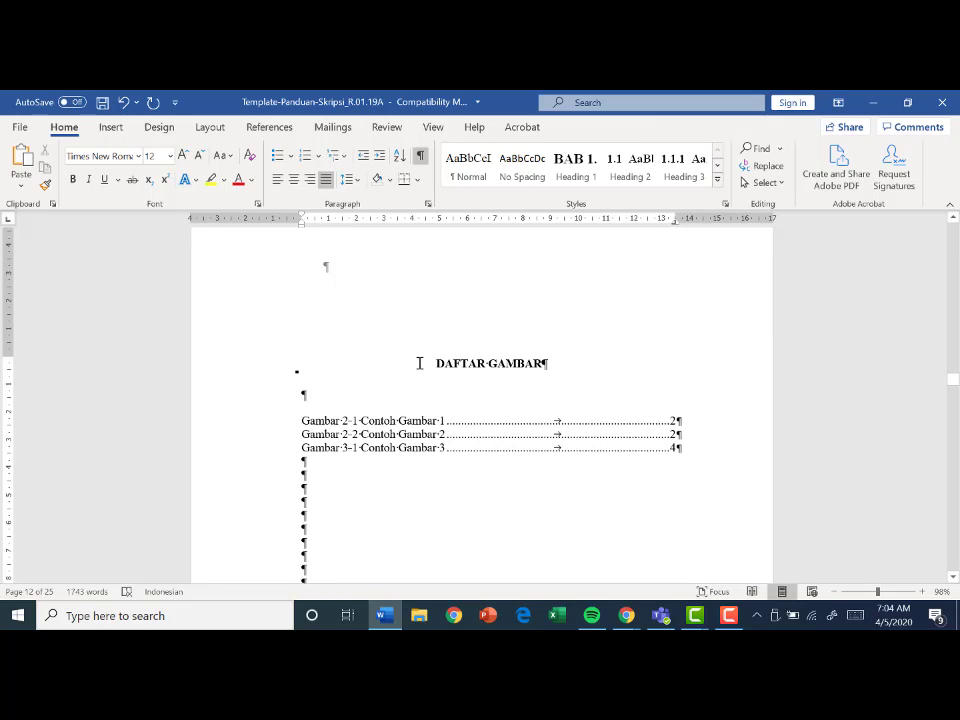
pyautogui.click(297, 410)
pyautogui.click(302, 421)
pyautogui.keyDown('shift'); pyautogui.click(394, 465); pyautogui.keyUp('shift')
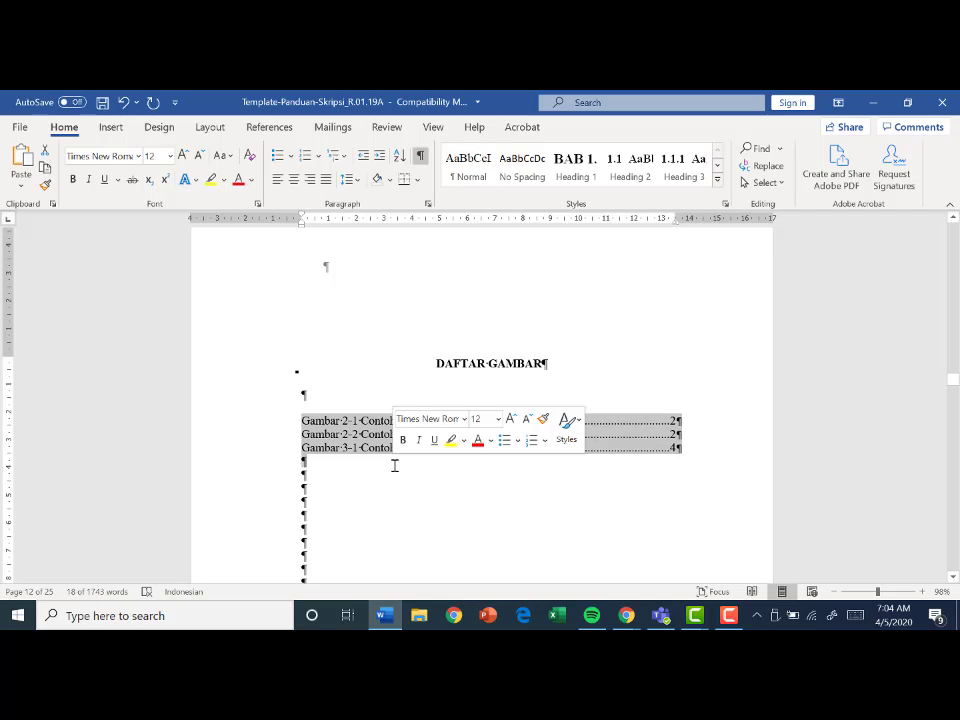
pyautogui.press('Delete')
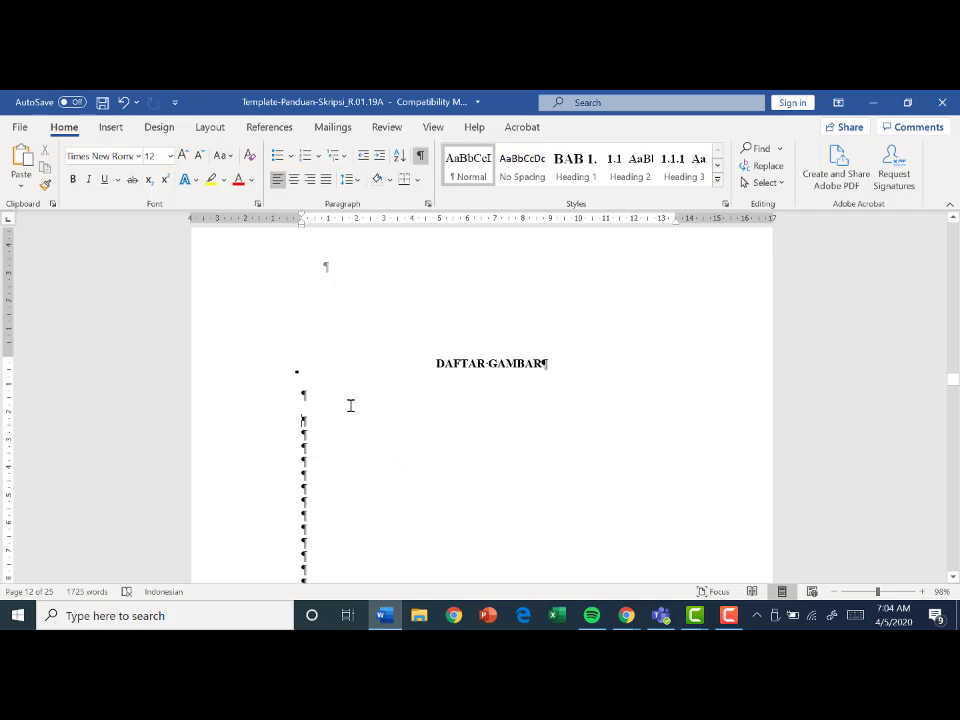
# - Delete the three existing Tabel entries from the list under the DAFTAR TABEL heading
pyautogui.click(350, 405)
pyautogui.scroll(-8, 388, 455)
pyautogui.scroll(-5, 390, 460)
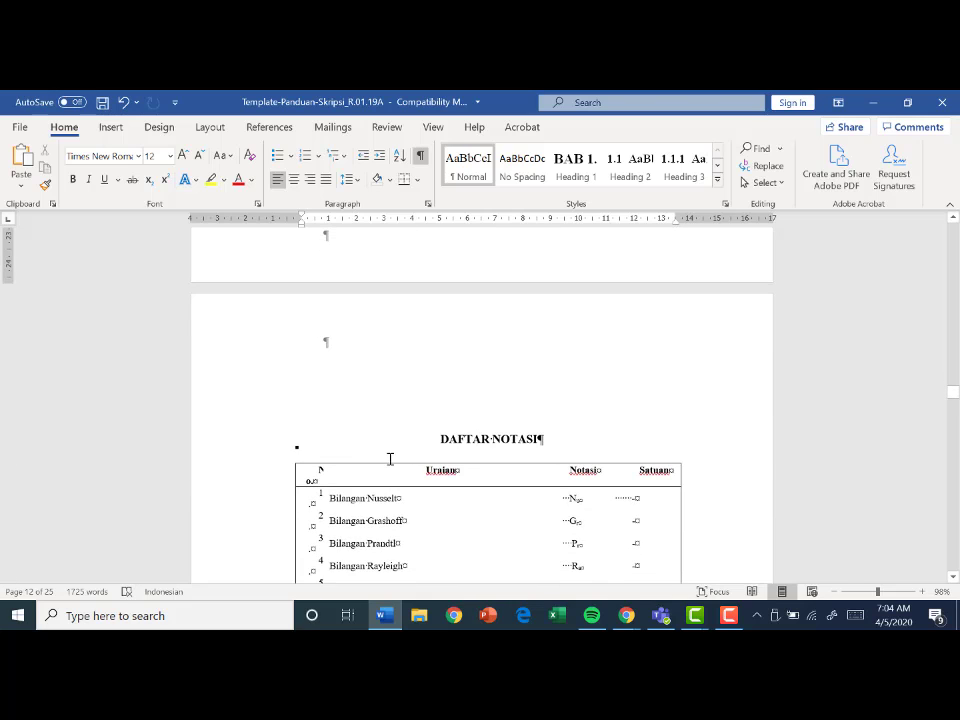
pyautogui.scroll(8, 390, 458)
pyautogui.scroll(6, 389, 458)
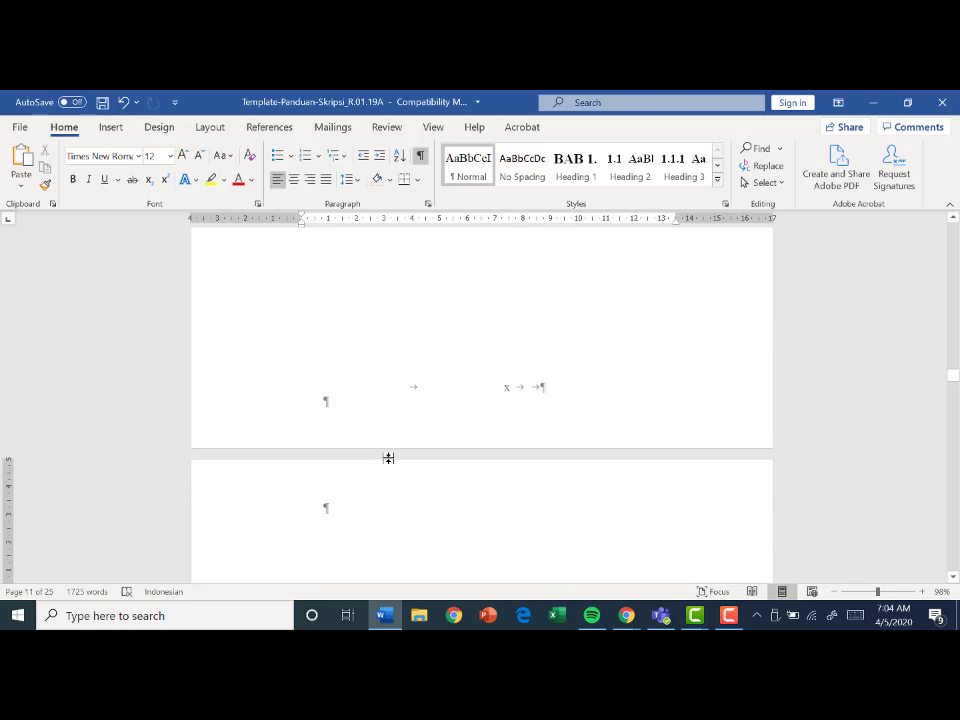
pyautogui.scroll(3, 389, 458)
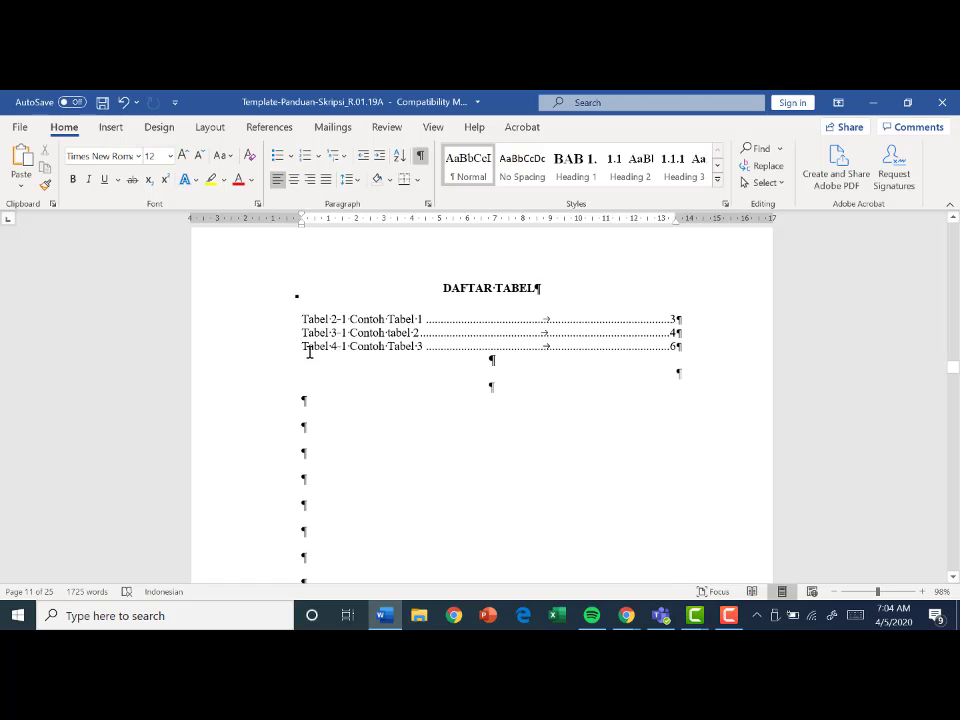
pyautogui.moveTo(345, 332); pyautogui.dragTo(583, 353)
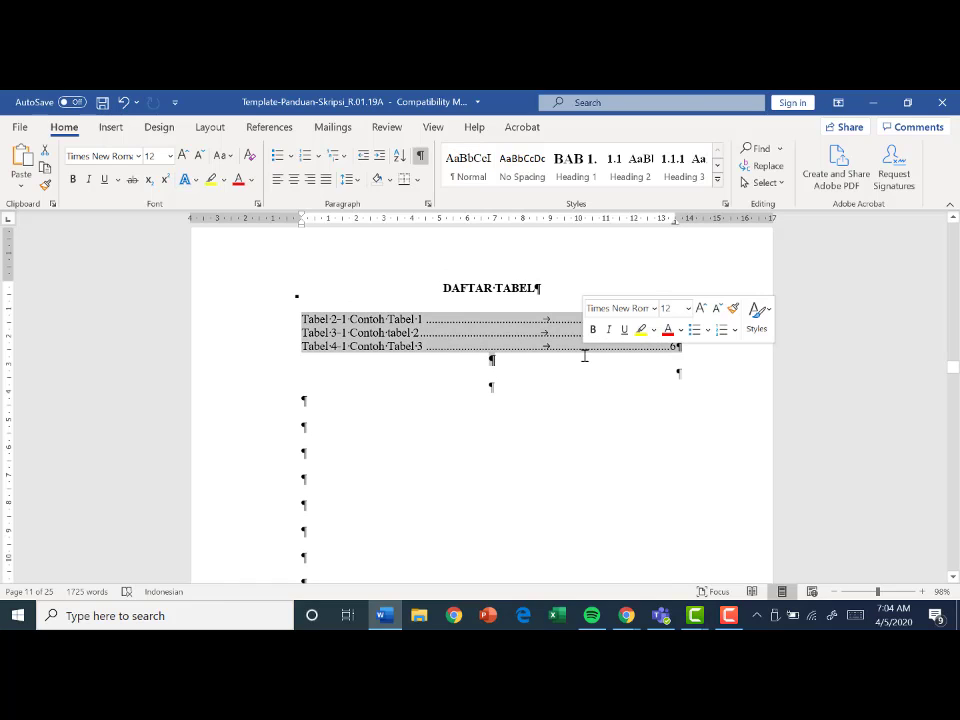
pyautogui.press('Delete')
# - Start inserting a table of figures at the first left-aligned empty paragraph below the DAFTAR TABEL heading
pyautogui.click(334, 358)
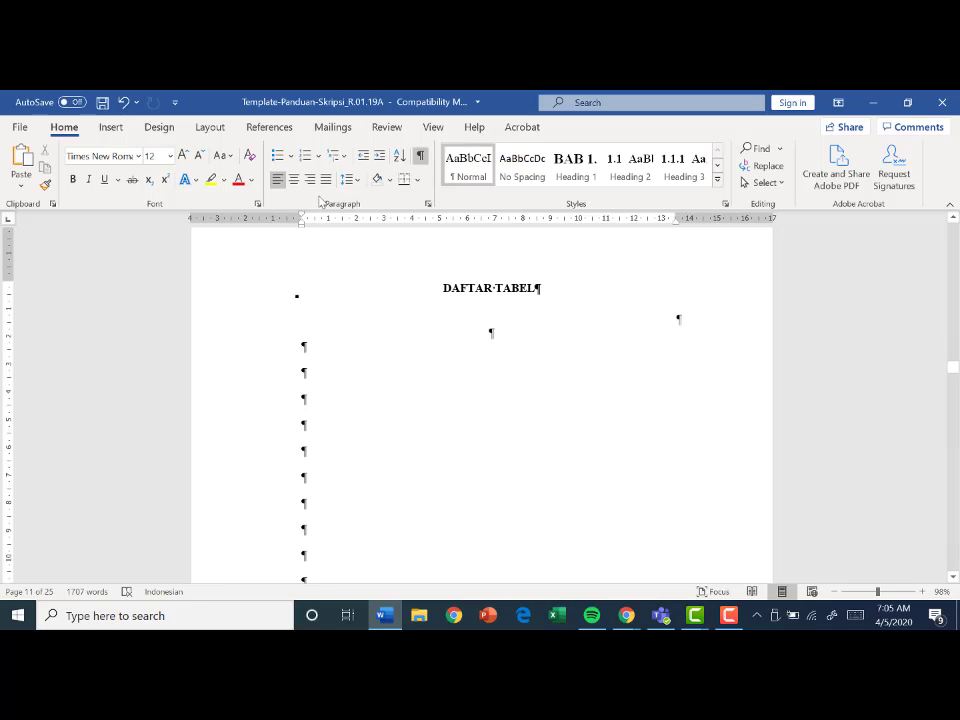
pyautogui.click(270, 127)
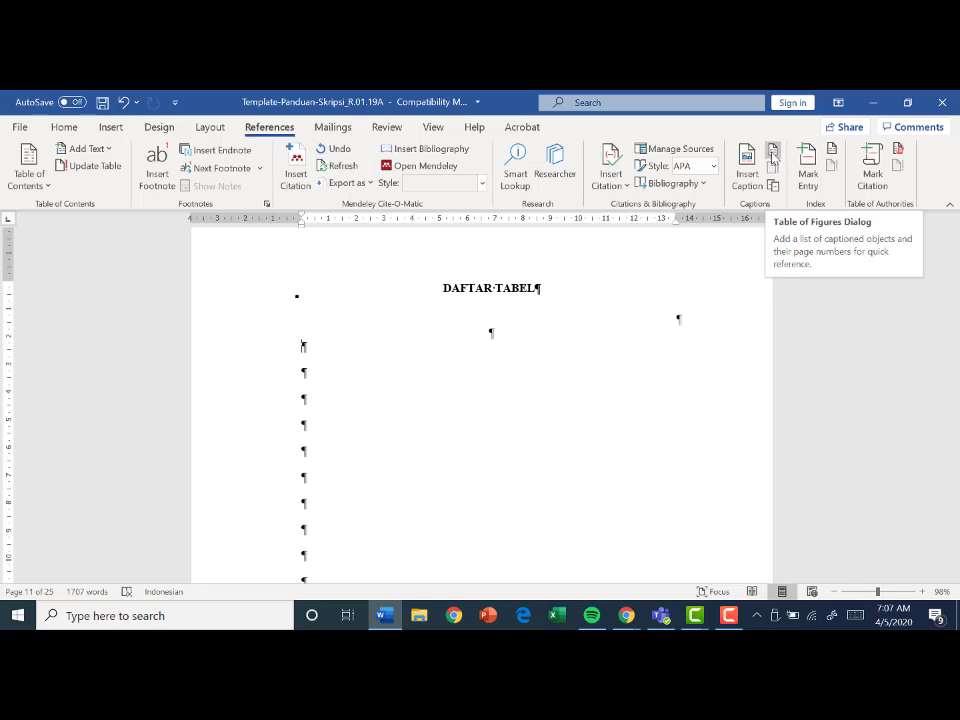
pyautogui.click(772, 152)
pyautogui.click(775, 155)
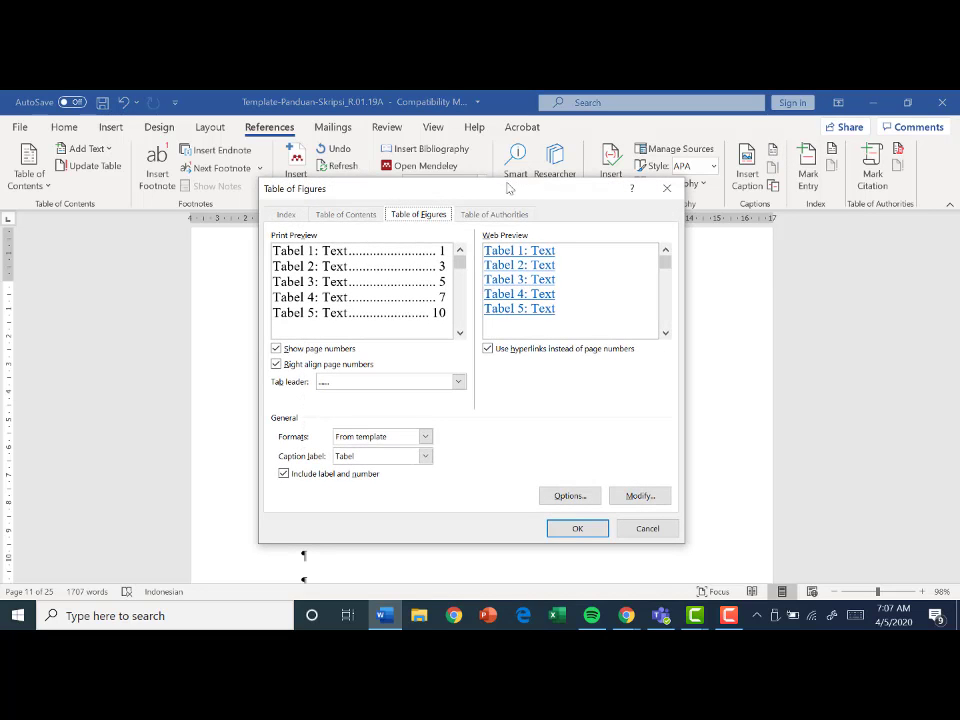
pyautogui.moveTo(510, 188); pyautogui.dragTo(539, 194)
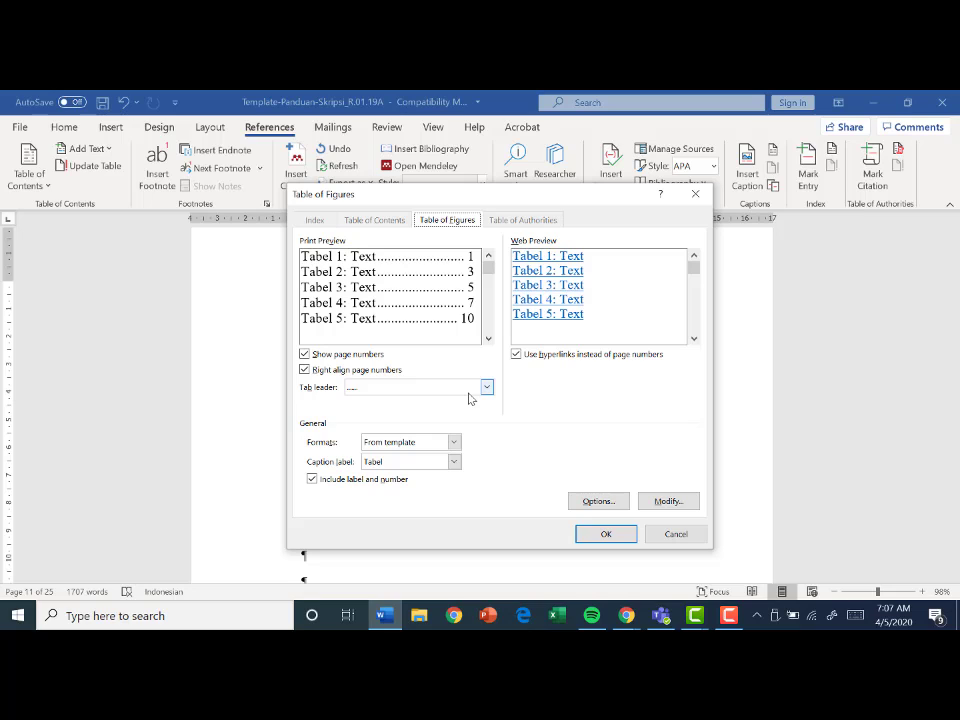
# - Preview the list with no tab leader and with page numbers hidden, and restore the page numbers and the dotted leader
pyautogui.click(401, 391)
pyautogui.click(401, 404)
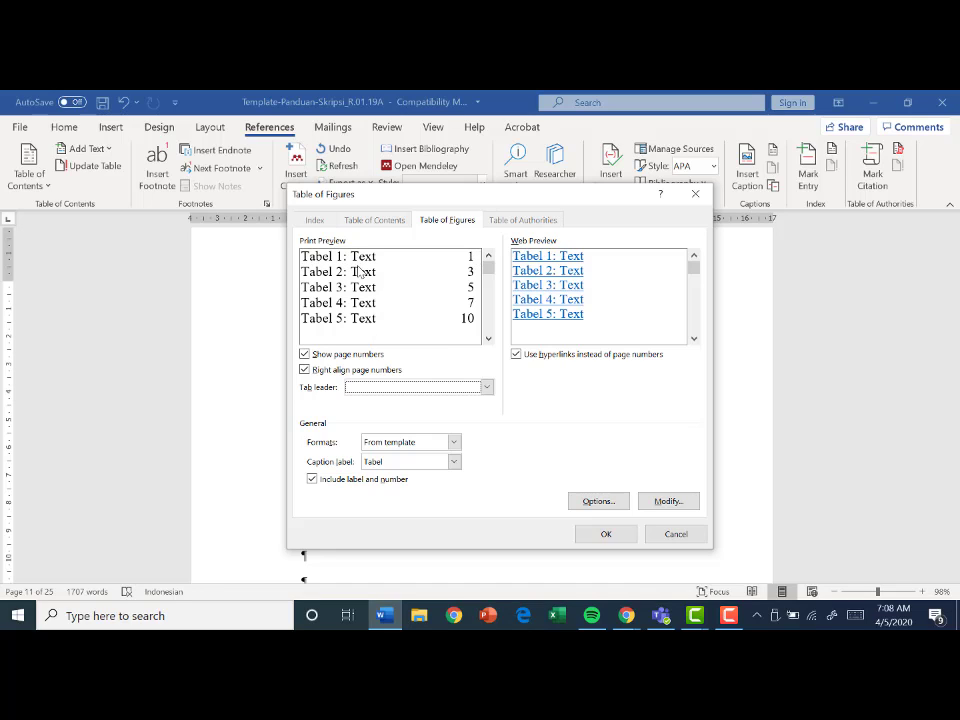
pyautogui.click(305, 354)
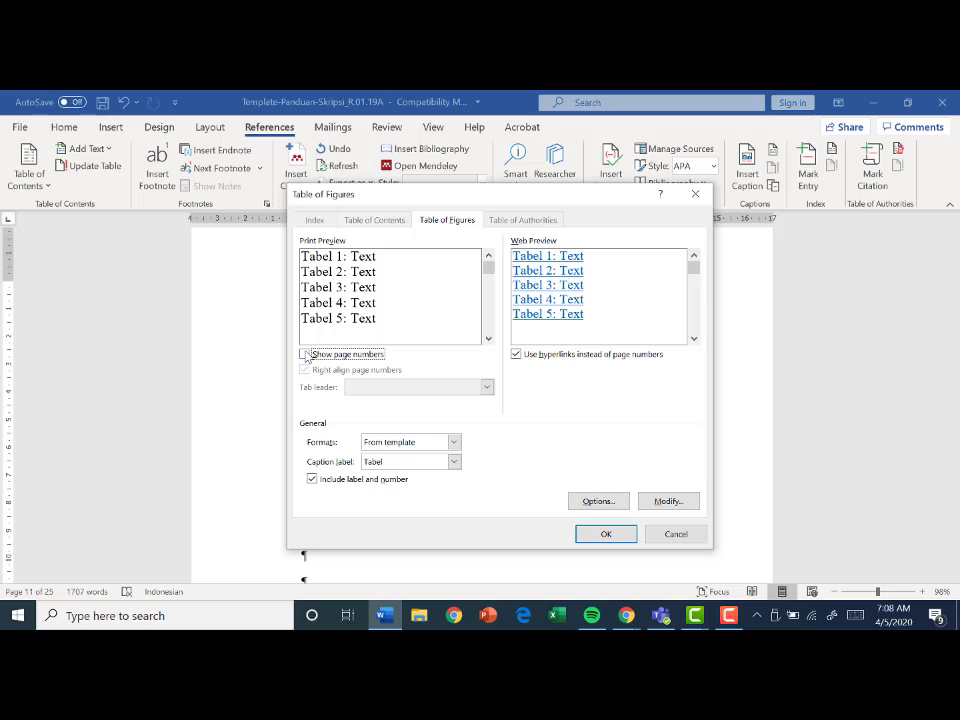
pyautogui.click(306, 354)
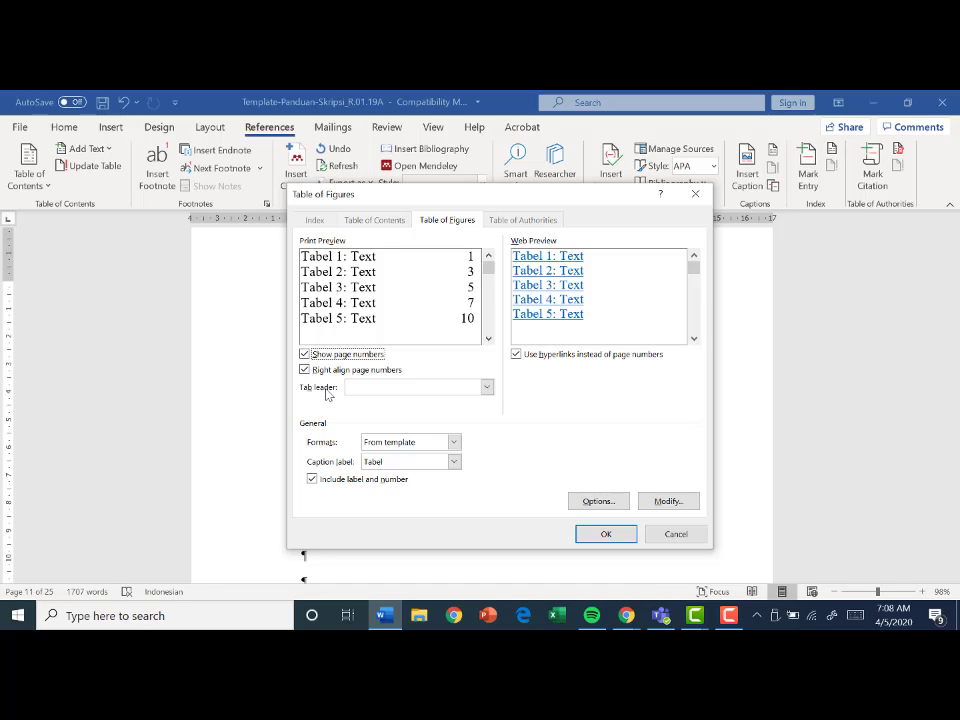
pyautogui.click(396, 388)
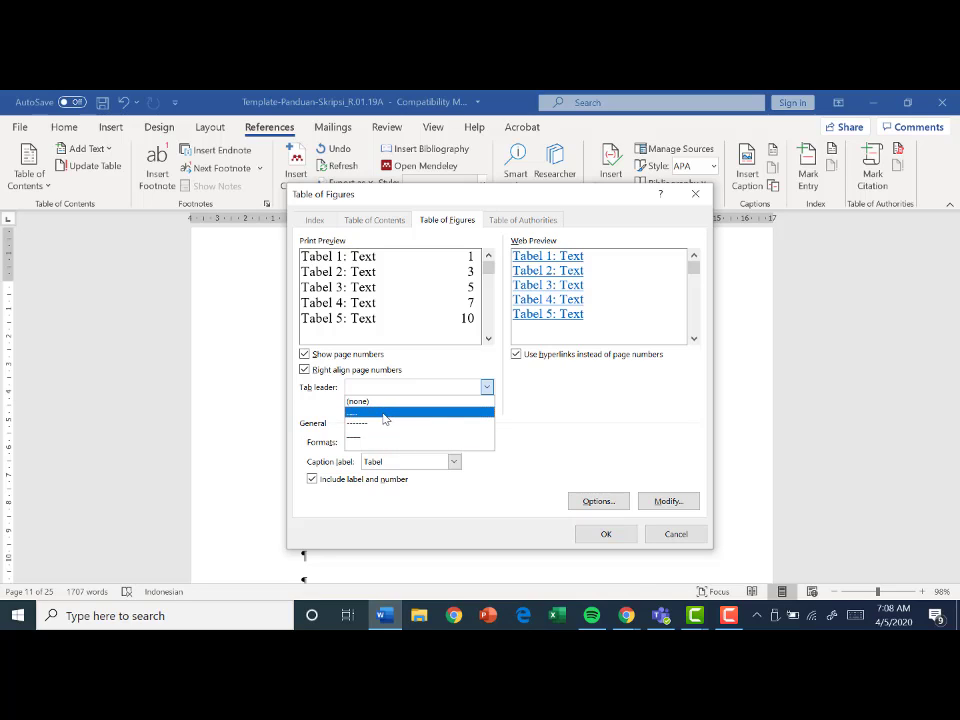
pyautogui.click(384, 413)
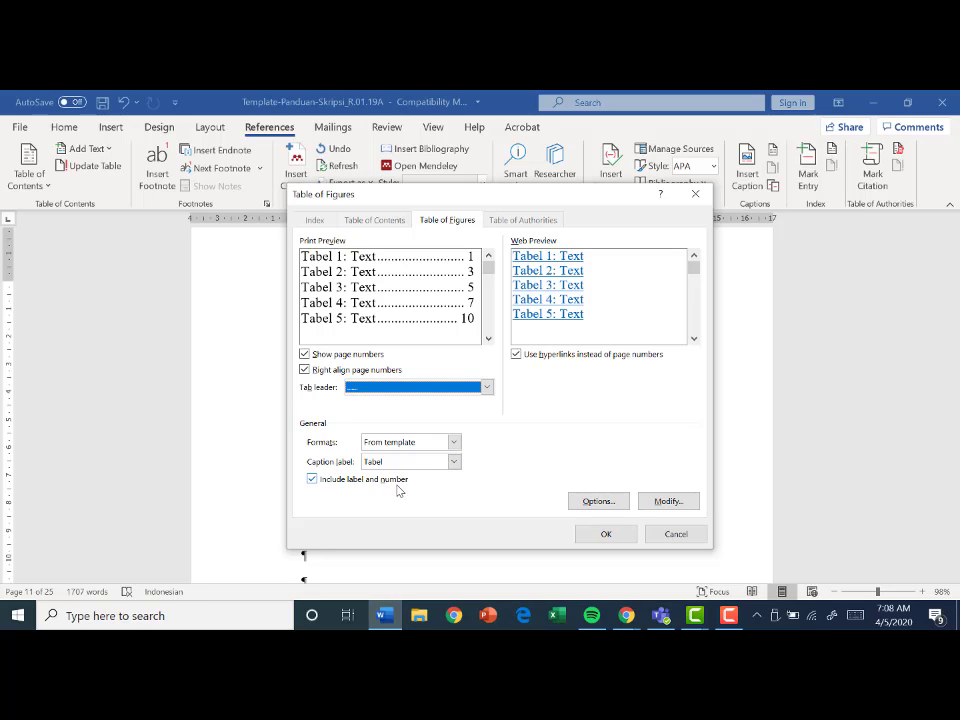
# - Examine the style choices for building the table of figures, and discard any changes to those options
pyautogui.click(598, 502)
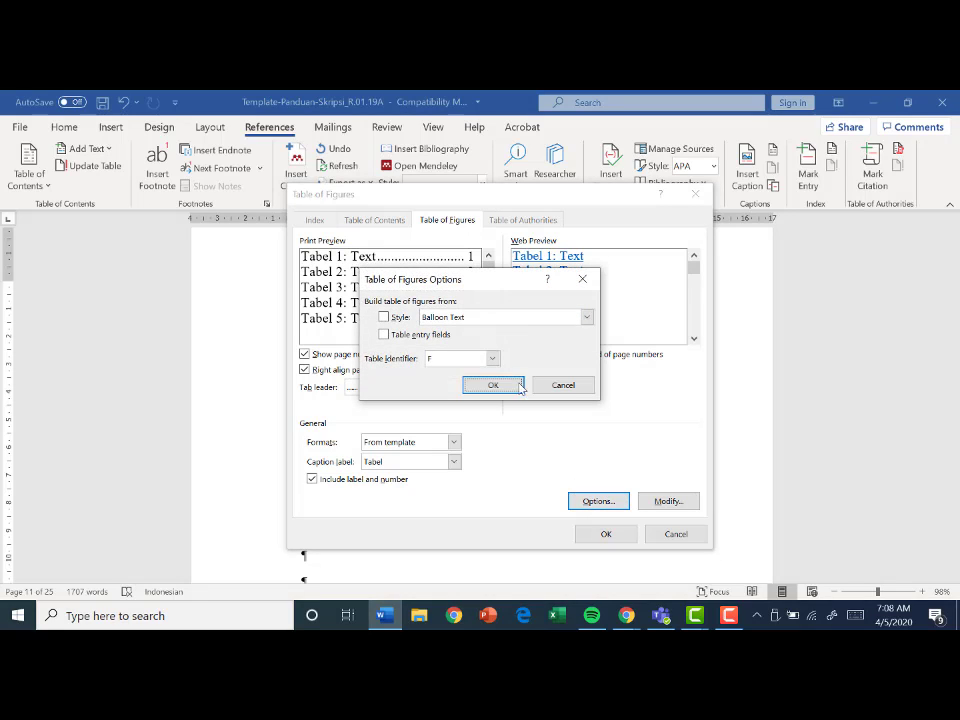
pyautogui.click(483, 320)
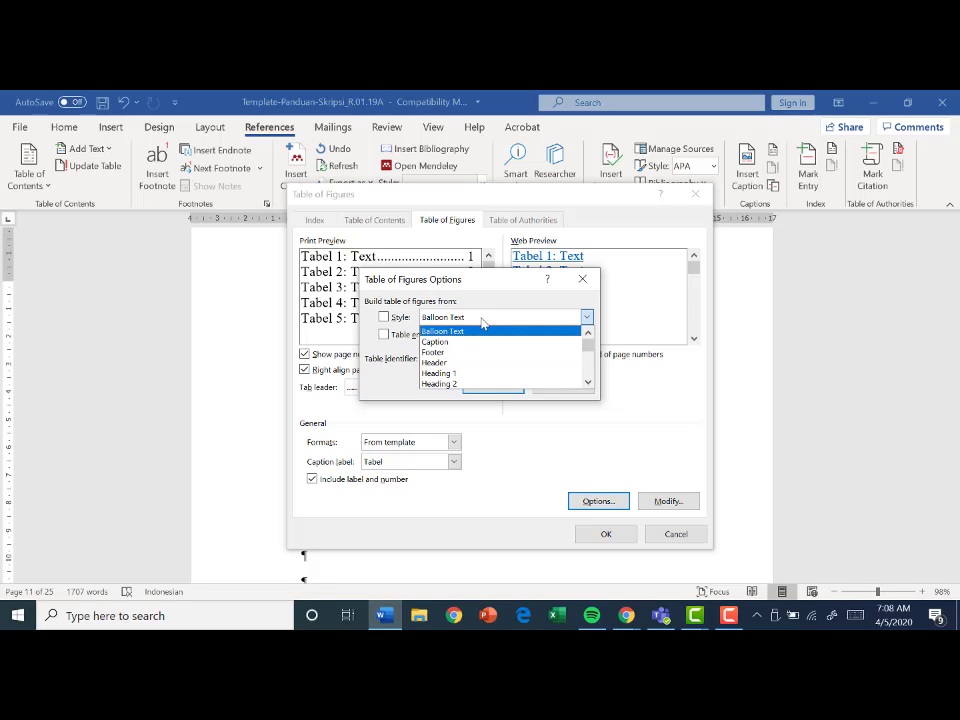
pyautogui.click(483, 321)
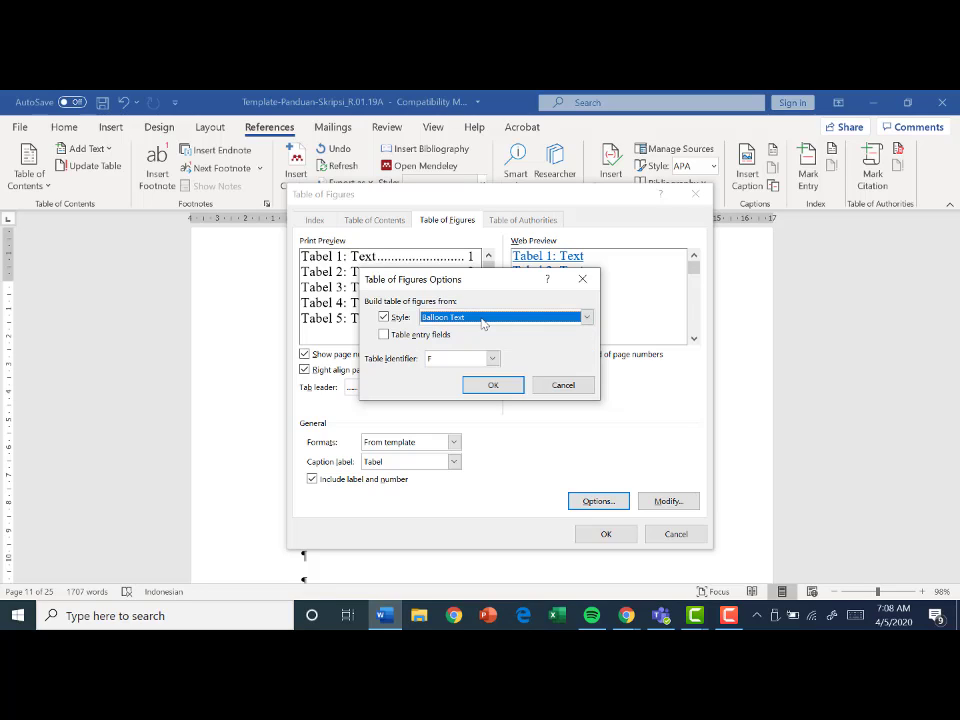
pyautogui.click(383, 318)
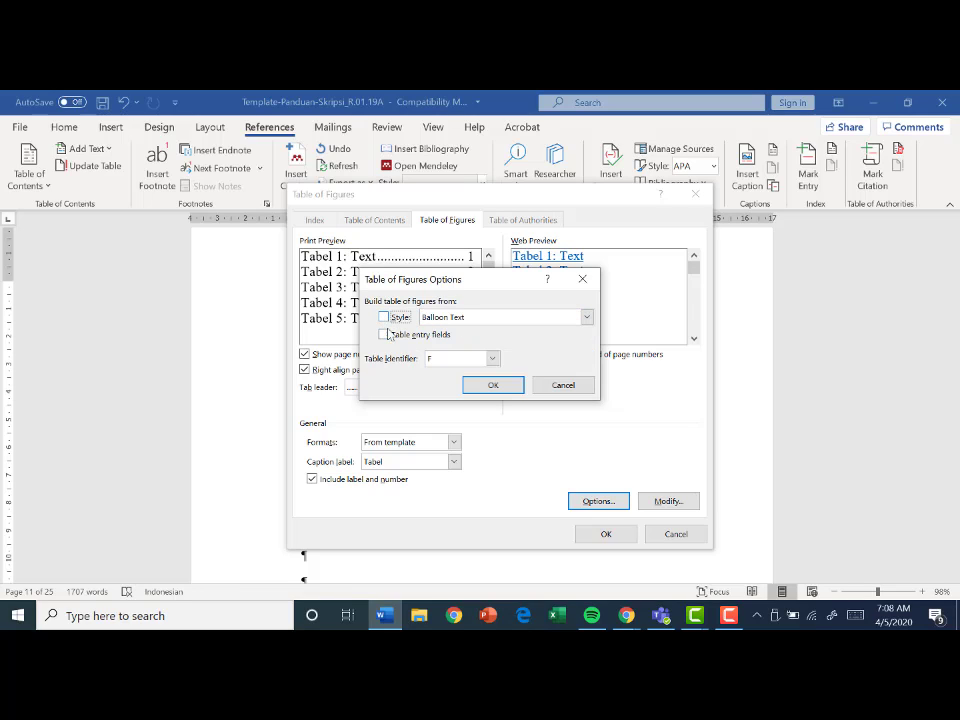
pyautogui.click(556, 386)
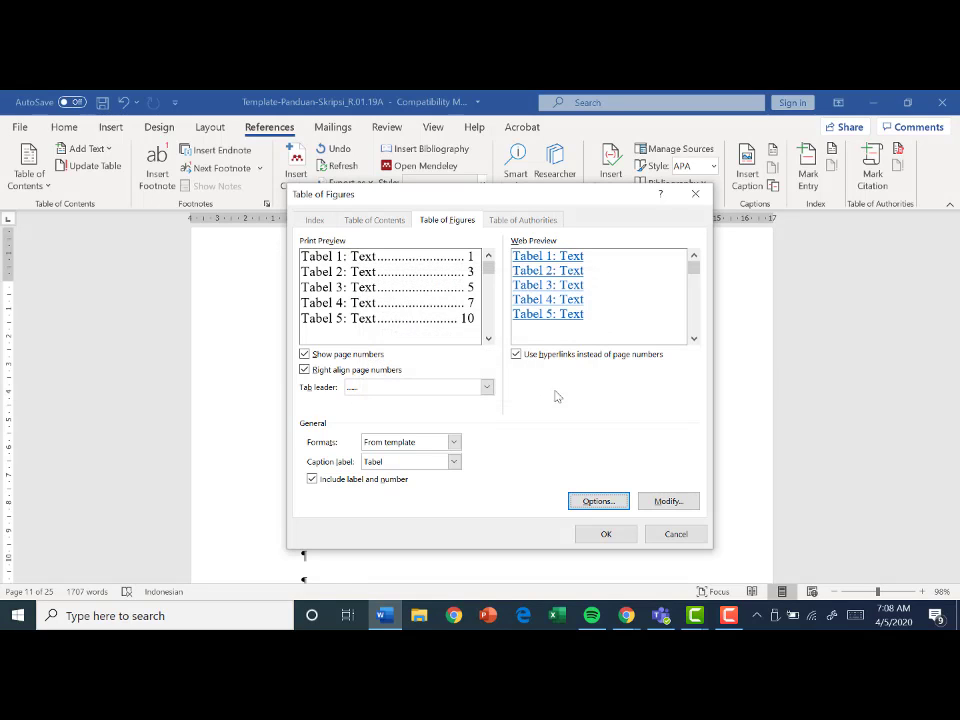
# - Inspect the formatting of the Table of Figures style without modifying it, and return to the list settings
pyautogui.click(667, 503)
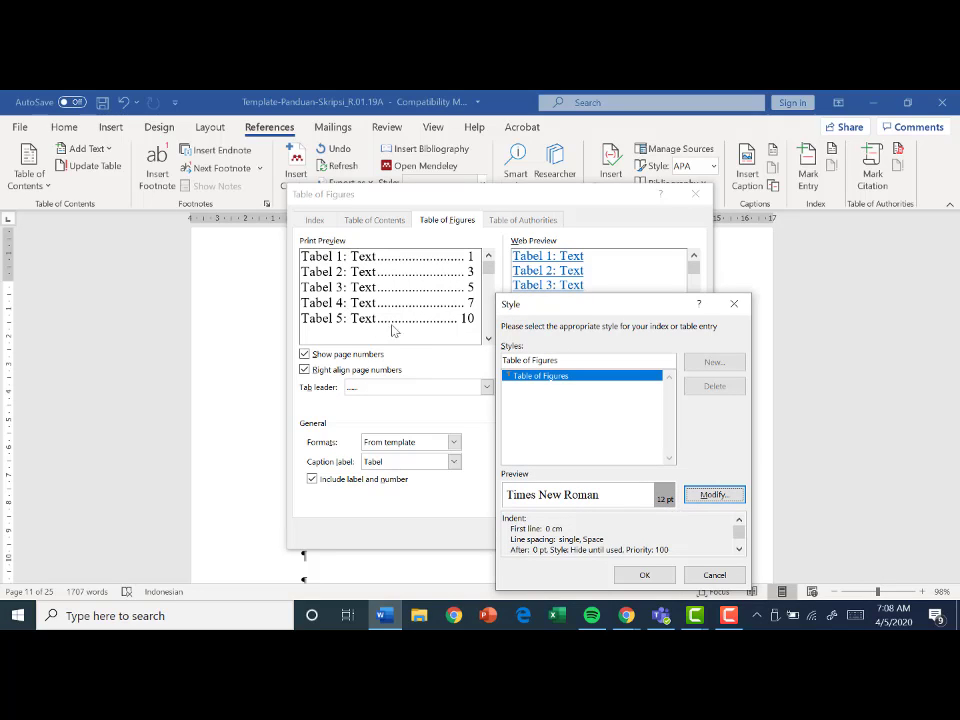
pyautogui.click(714, 498)
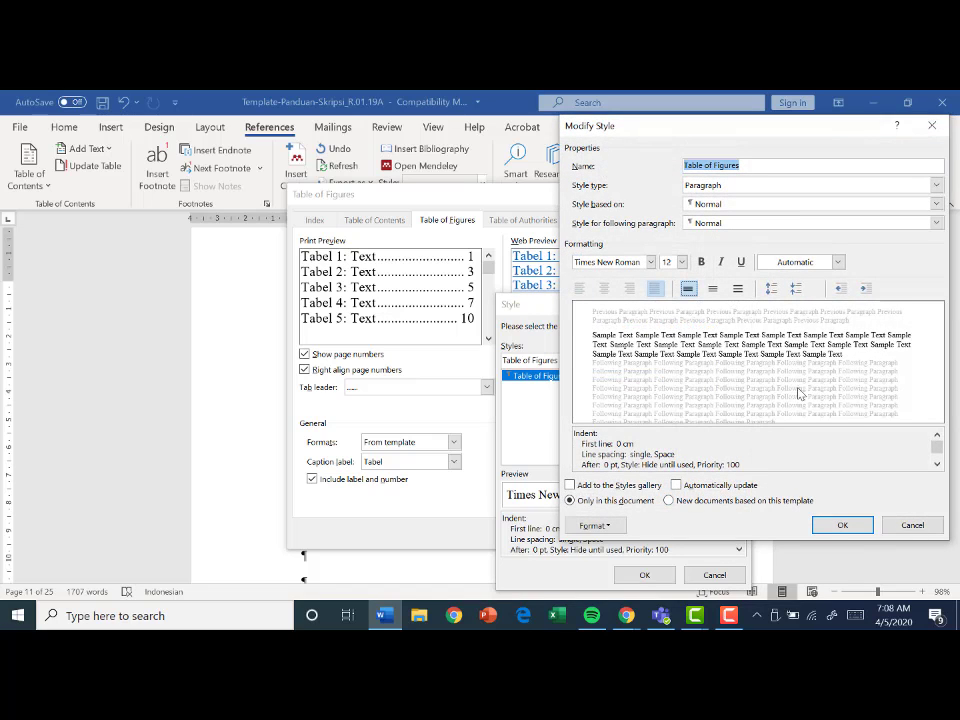
pyautogui.click(911, 527)
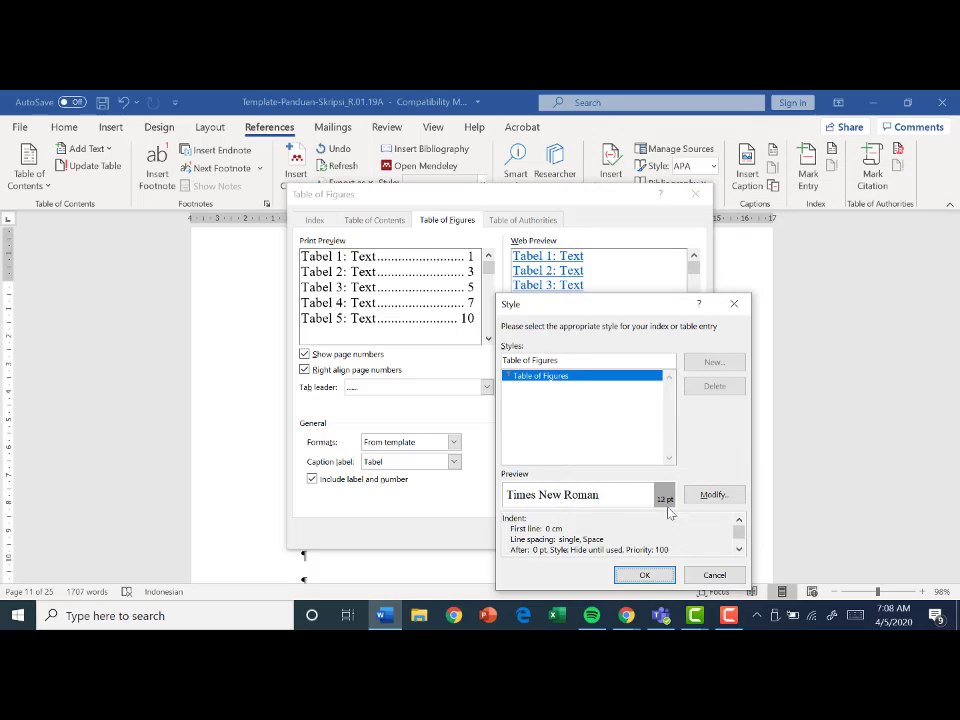
pyautogui.click(669, 582)
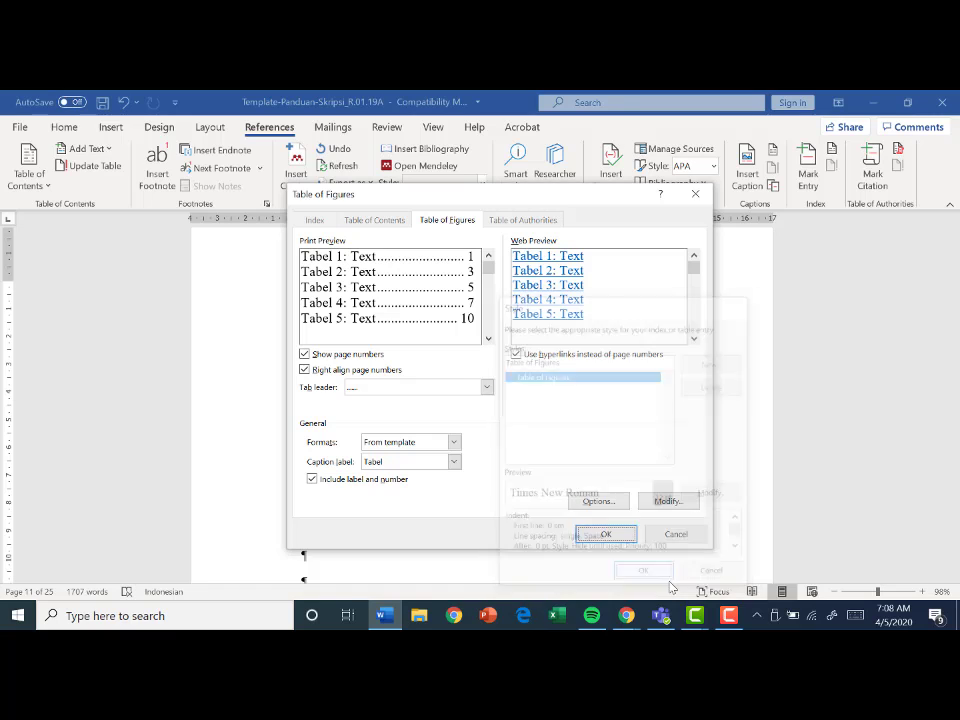
# - Insert the automatic list of Tabel captions below the DAFTAR TABEL heading, with right-aligned page numbers and a dotted leader
pyautogui.click(607, 534)
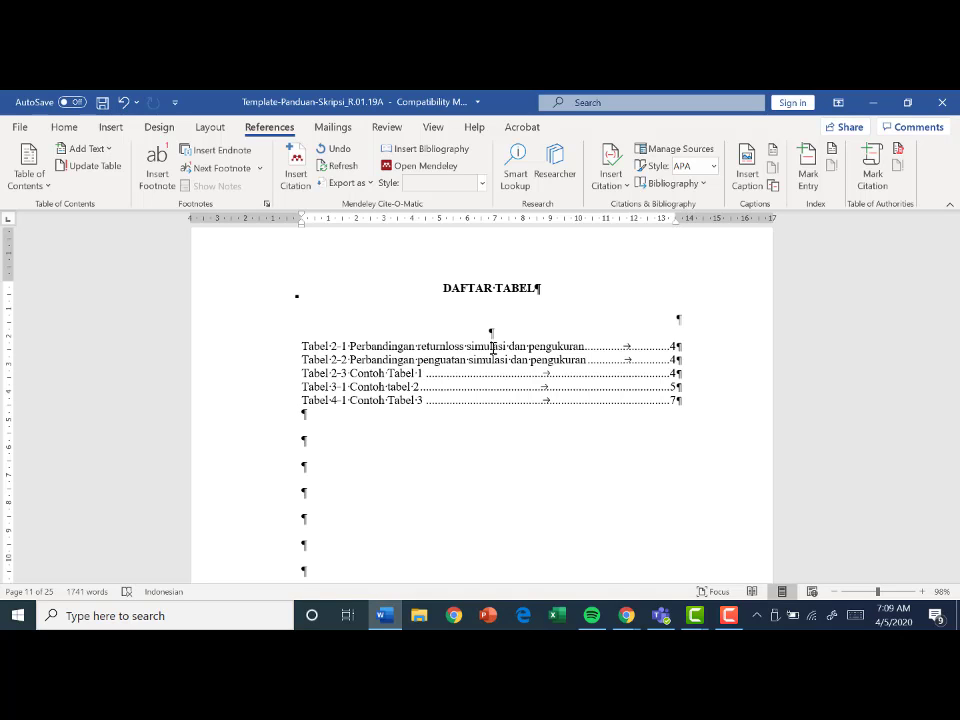
# - Follow the Tabel 2-1 list entry to its caption and append "1 dan 2" to the caption text
pyautogui.keyDown('ctrl'); pyautogui.click(493, 347); pyautogui.keyUp('ctrl')
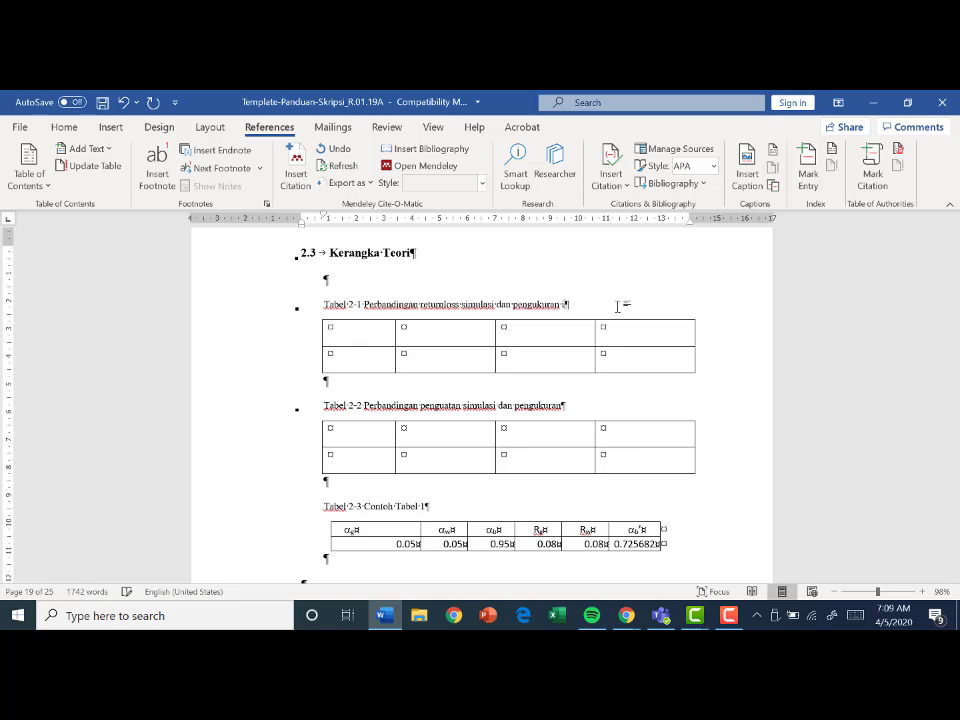
pyautogui.write('1 dan 2')
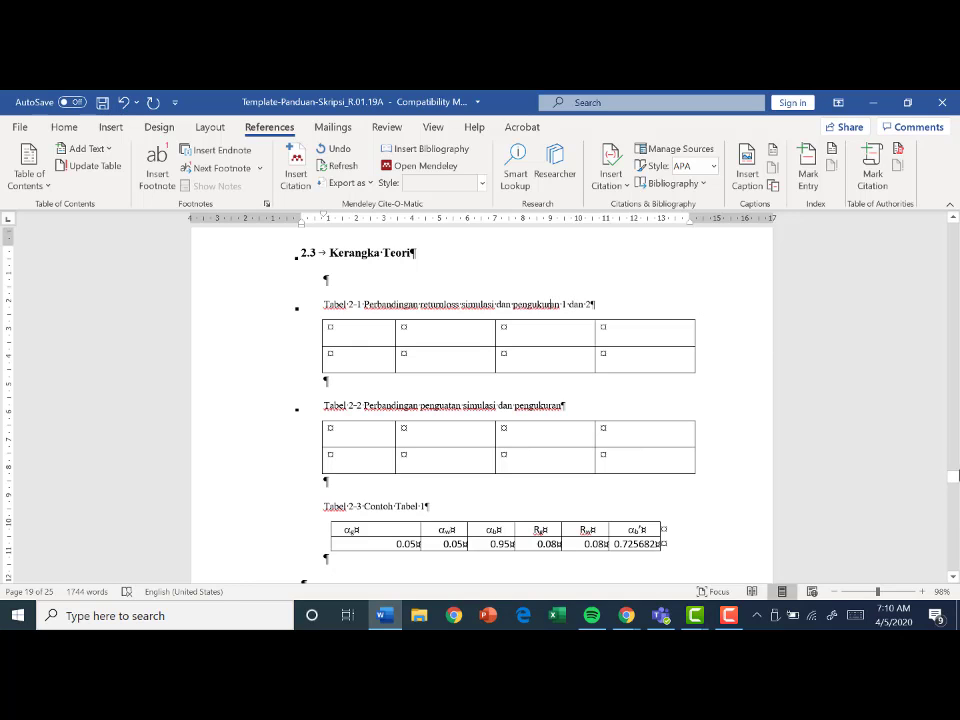
# - Update the entire list of tables under the DAFTAR TABEL heading, including its caption texts
pyautogui.moveTo(953, 487); pyautogui.dragTo(946, 397)
pyautogui.scroll(15, 944, 391)
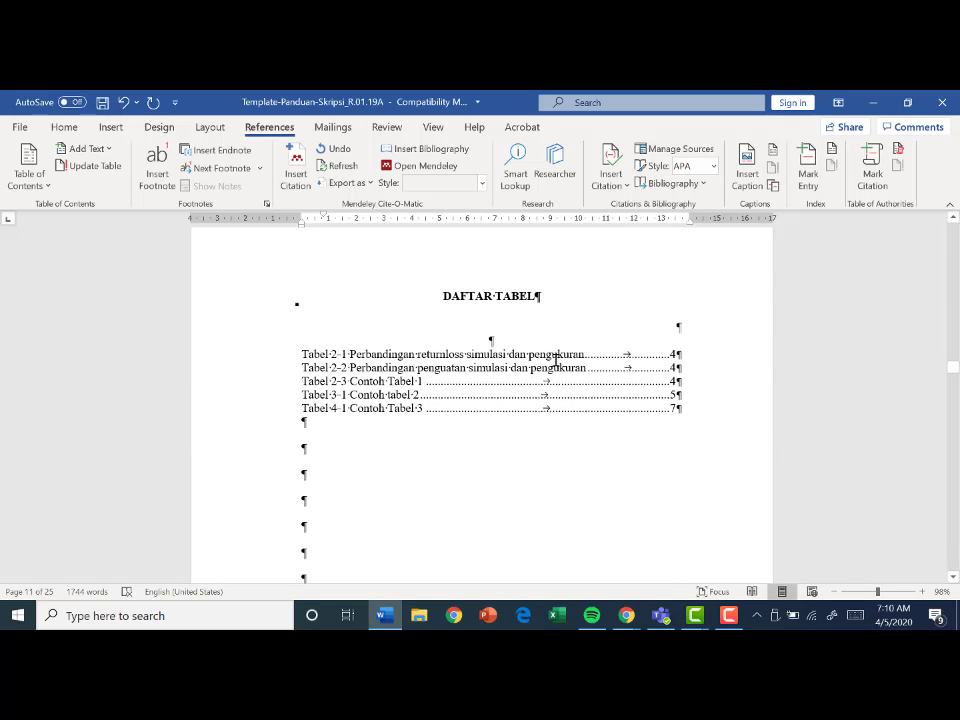
pyautogui.click(555, 353)
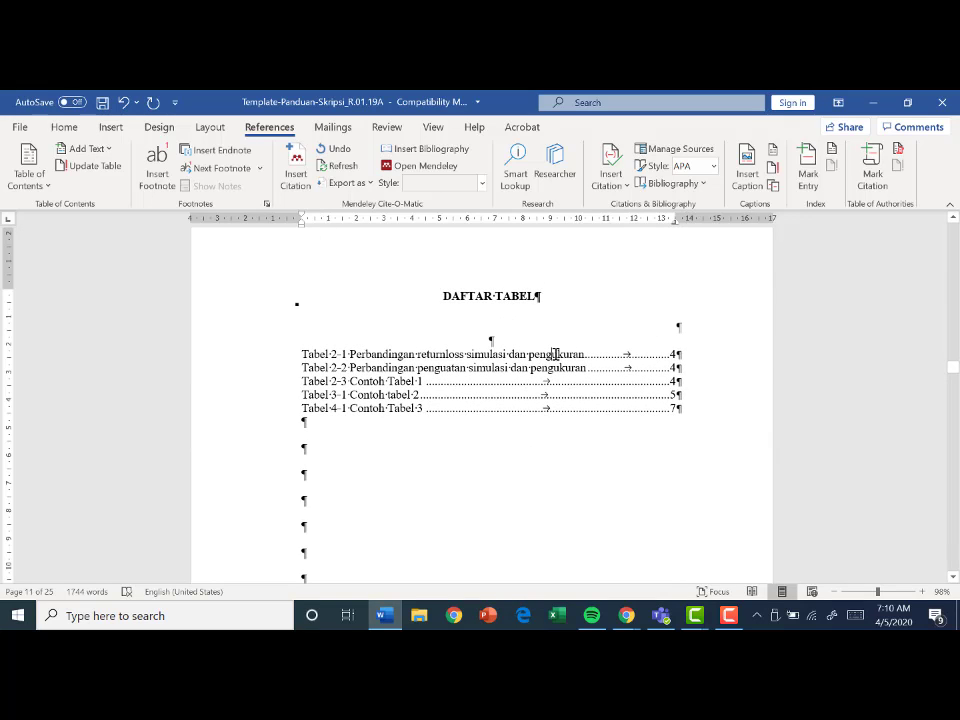
pyautogui.rightClick(555, 353)
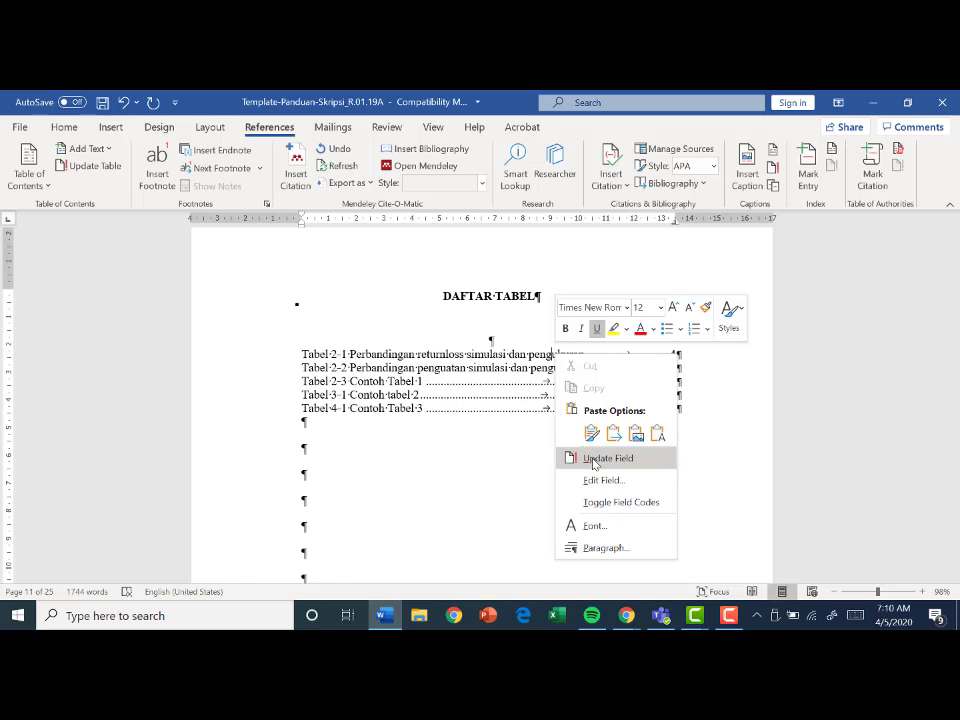
pyautogui.click(595, 460)
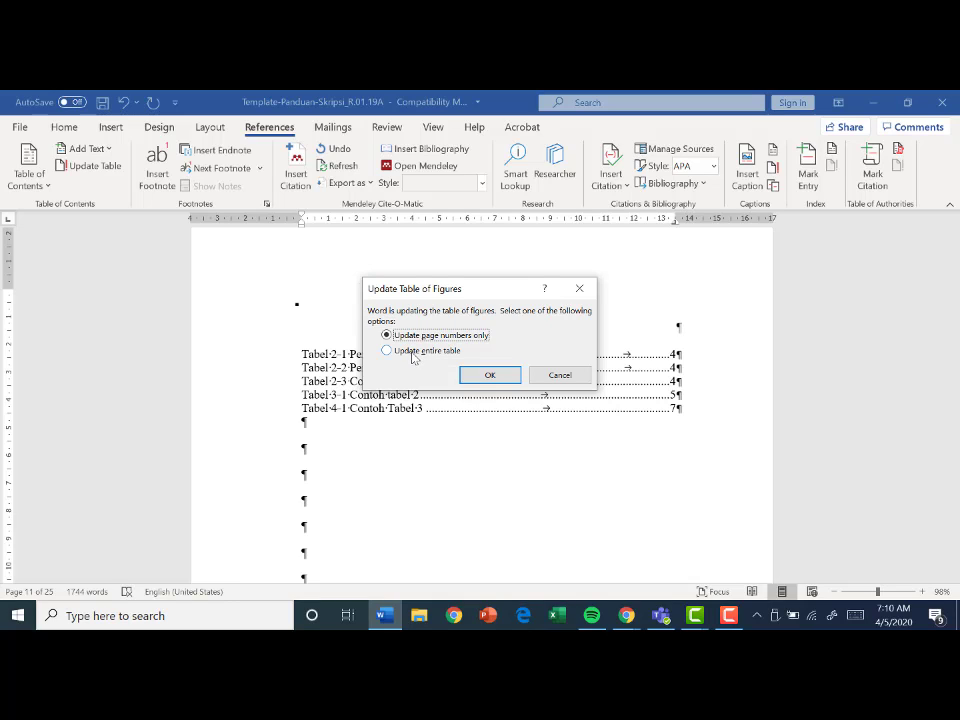
pyautogui.click(423, 357)
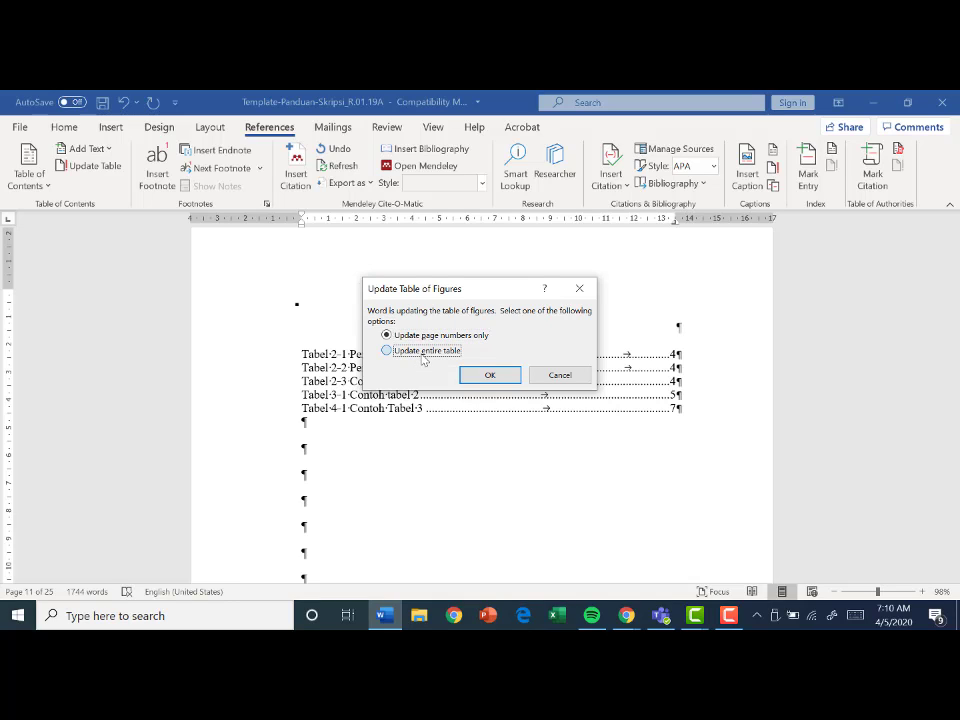
pyautogui.click(477, 378)
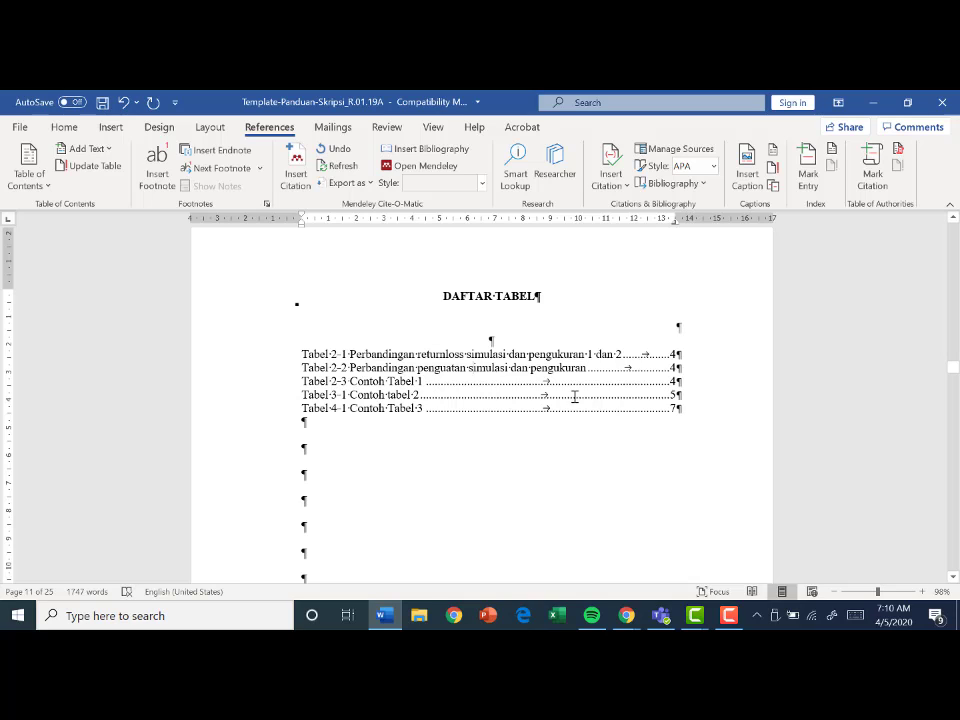
# - Insert an automatic list of figures using the Gambar caption label in the first empty paragraph below the DAFTAR GAMBAR heading
pyautogui.scroll(-2, 576, 400)
pyautogui.scroll(-10, 576, 403)
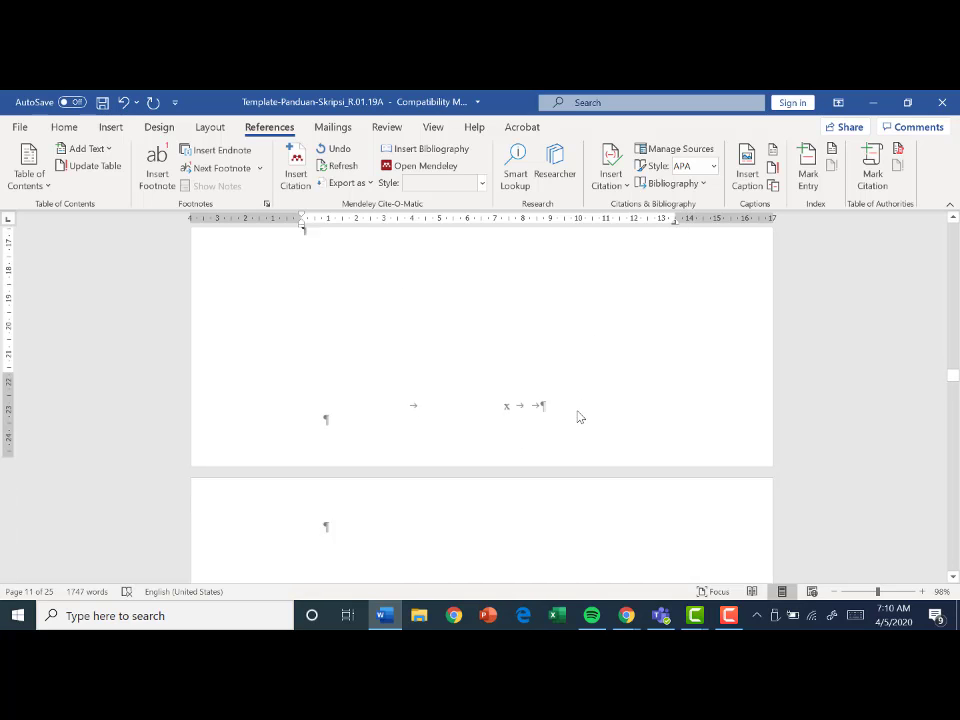
pyautogui.scroll(-2, 578, 413)
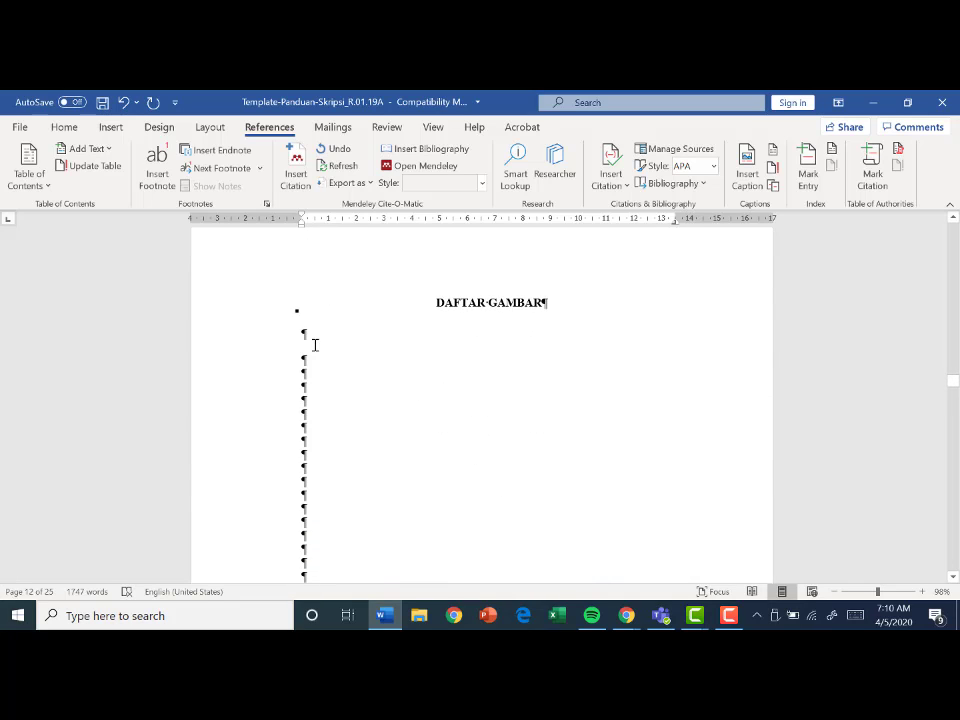
pyautogui.click(315, 344)
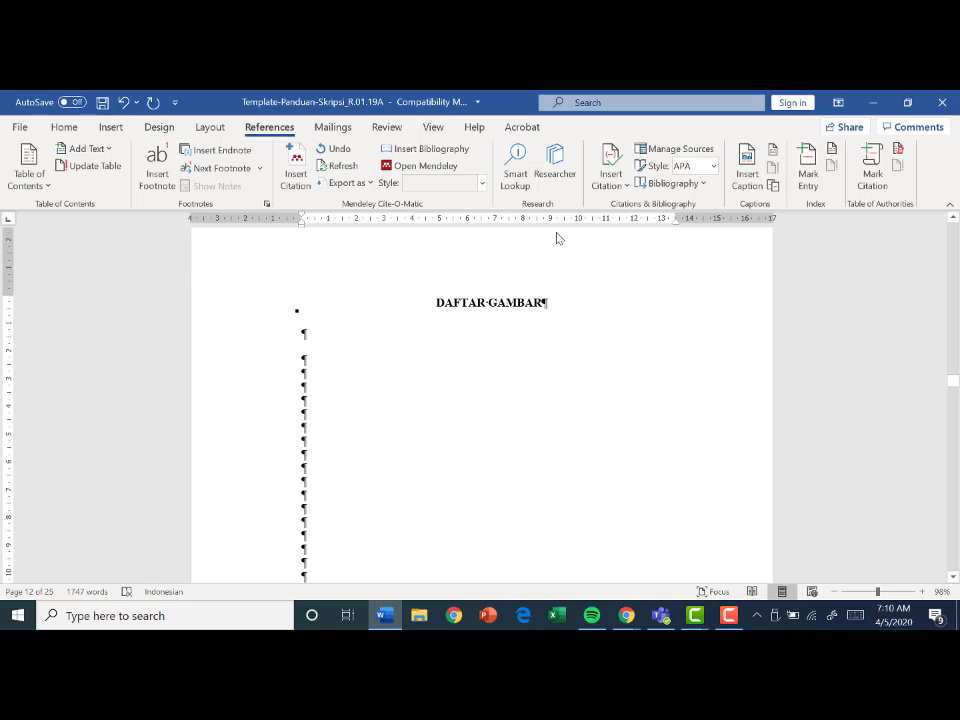
pyautogui.click(772, 150)
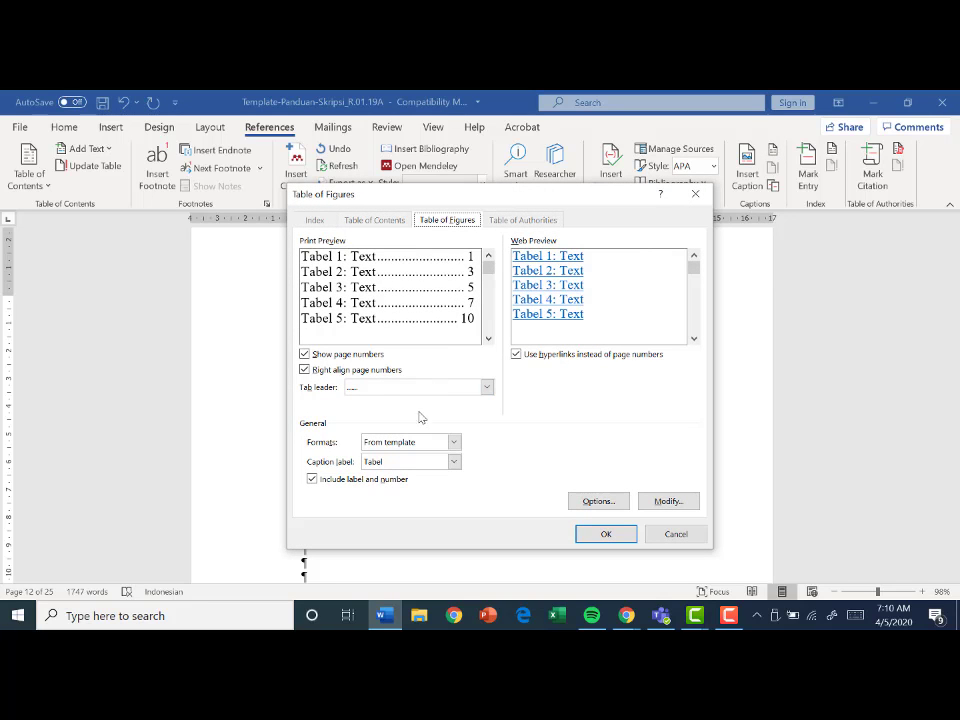
pyautogui.click(454, 462)
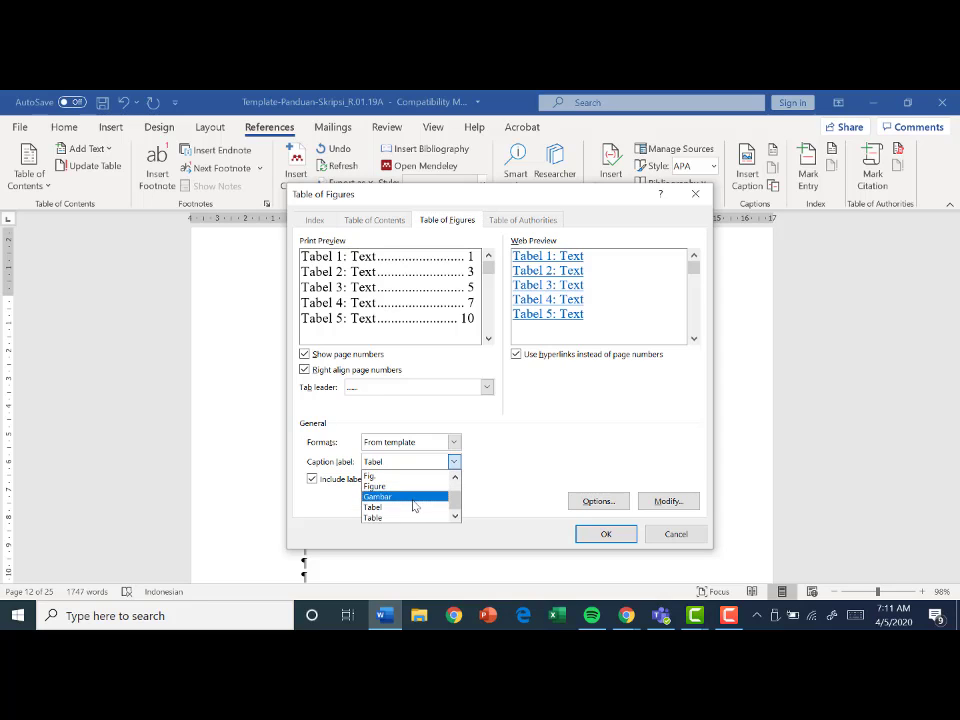
pyautogui.click(412, 497)
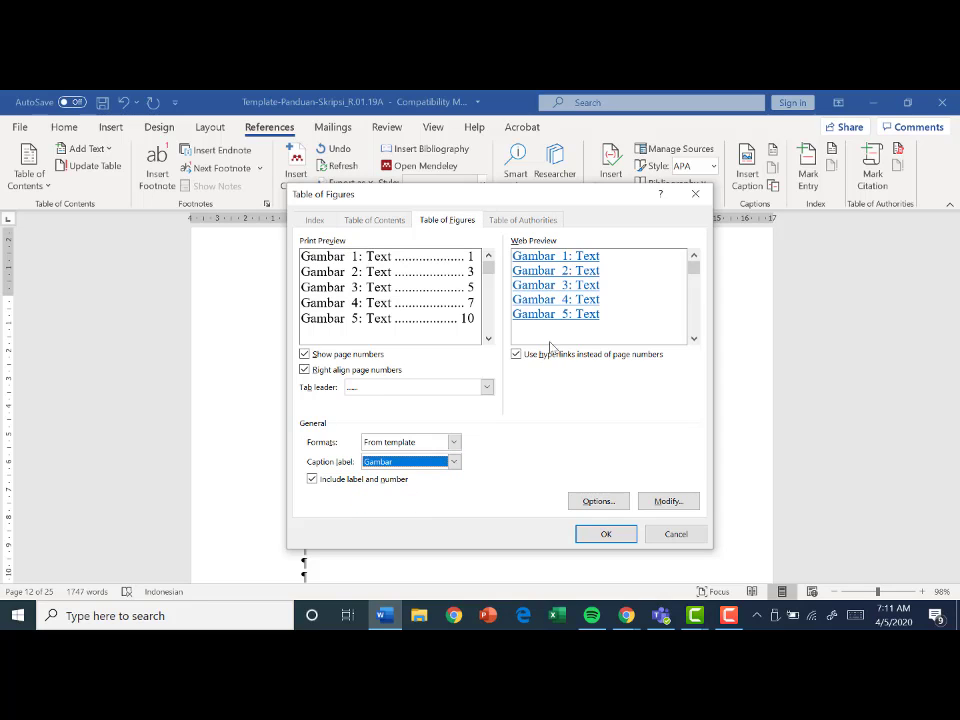
pyautogui.click(607, 534)
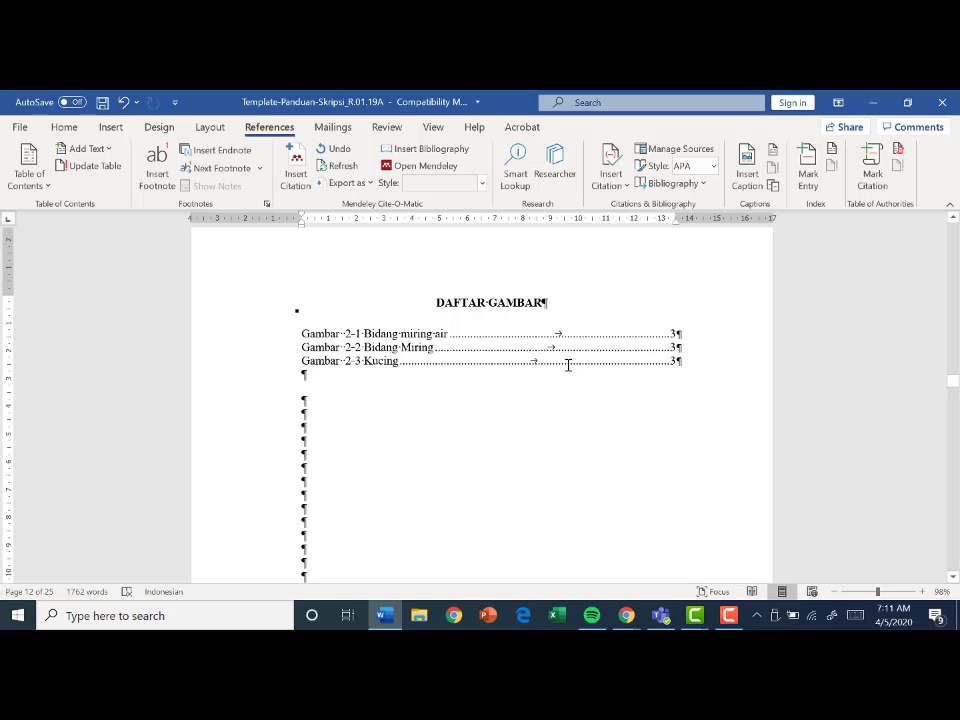
# - Add about three lines of random filler text and two new paragraphs between the Gambar 2-2 caption and the cat picture
pyautogui.keyDown('ctrl'); pyautogui.click(434, 371); pyautogui.keyUp('ctrl')
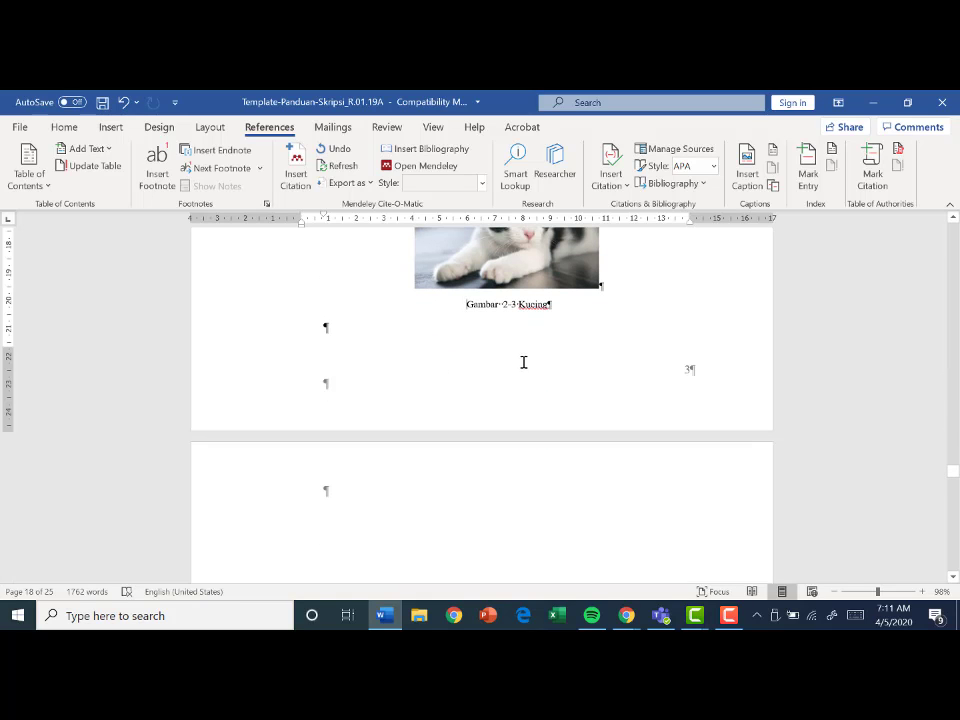
pyautogui.scroll(2, 523, 360)
pyautogui.scroll(2, 385, 422)
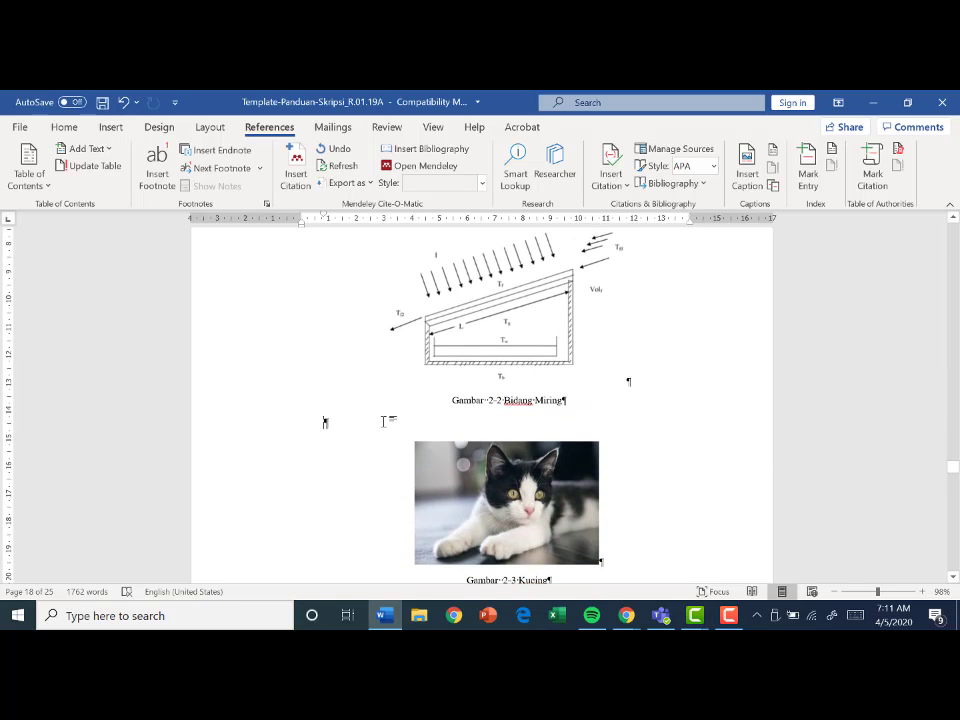
pyautogui.write('Uigf sdgfds')
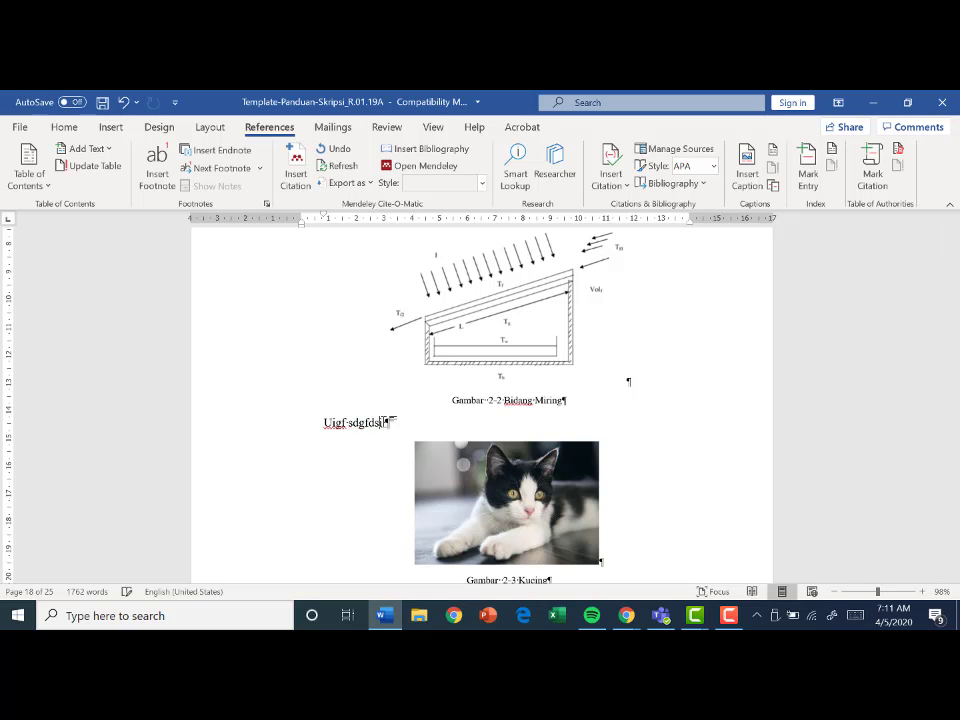
pyautogui.write('ilfcgyusdg cf8dsigfyusdg cysdgcudscudsjh gcysdcy')
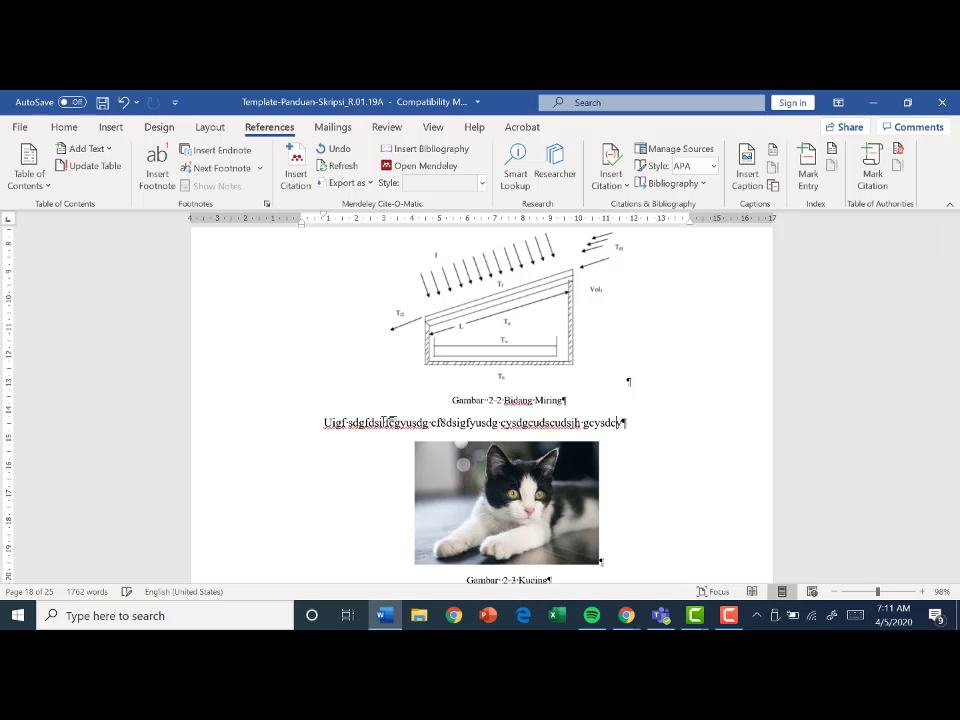
pyautogui.write('sdjfcysdcusdgcysdvgcsdcvysdfcuysdcudscu')
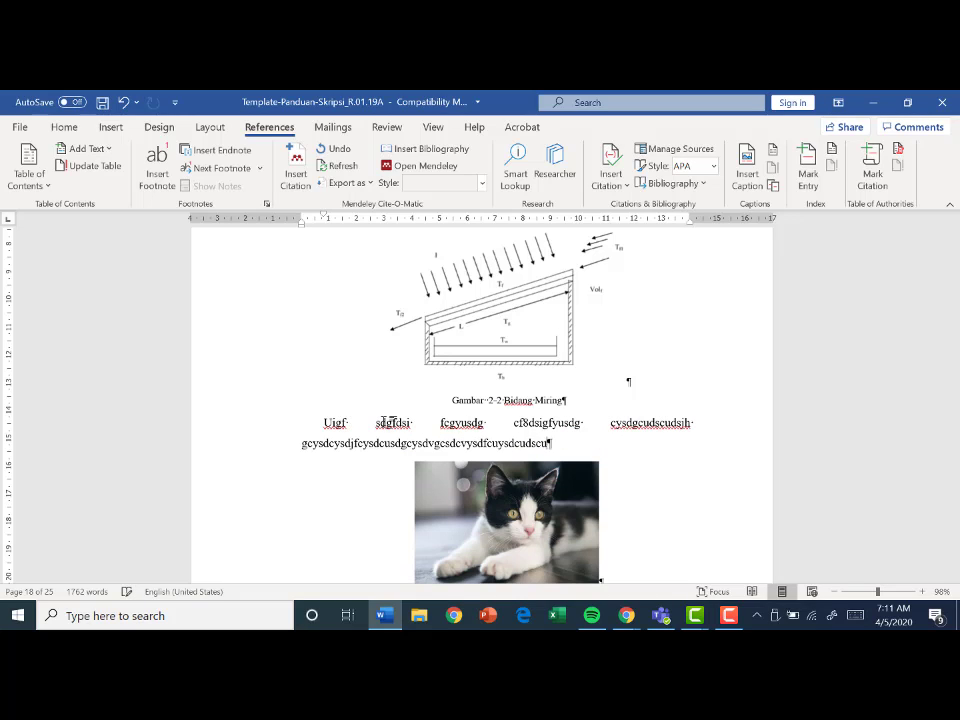
pyautogui.write('ysdcvsduvidsu vcugsdcdcsdcds')
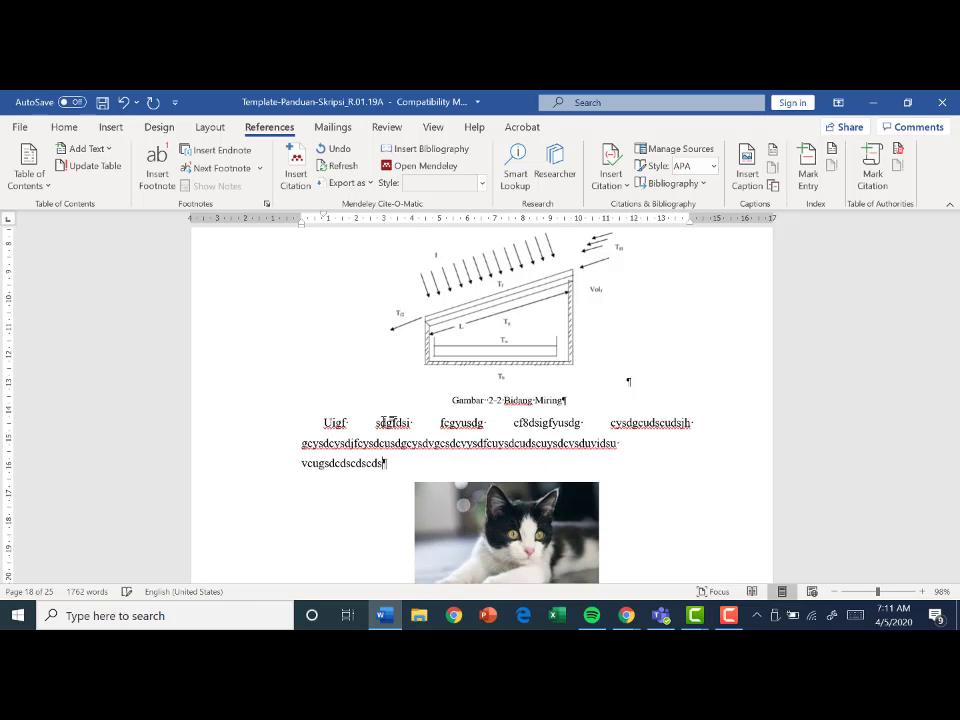
pyautogui.press('Return')
pyautogui.press('Return')
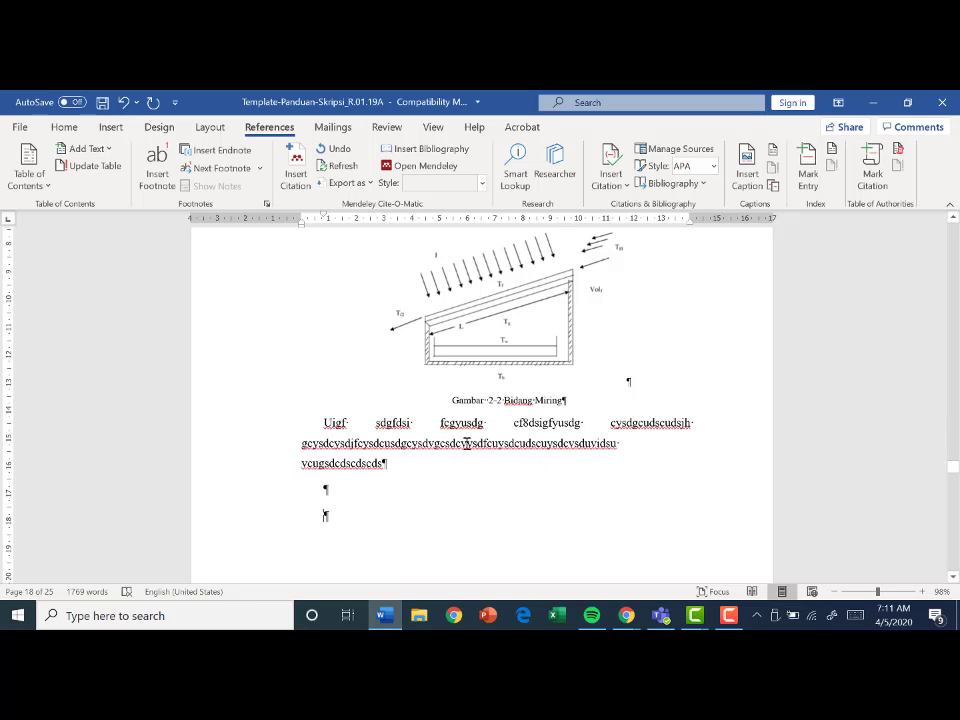
# - Check the page position of the cat picture with its Gambar 2-3 caption and of the tables that follow it
pyautogui.scroll(-5, 537, 490)
pyautogui.scroll(-2, 537, 494)
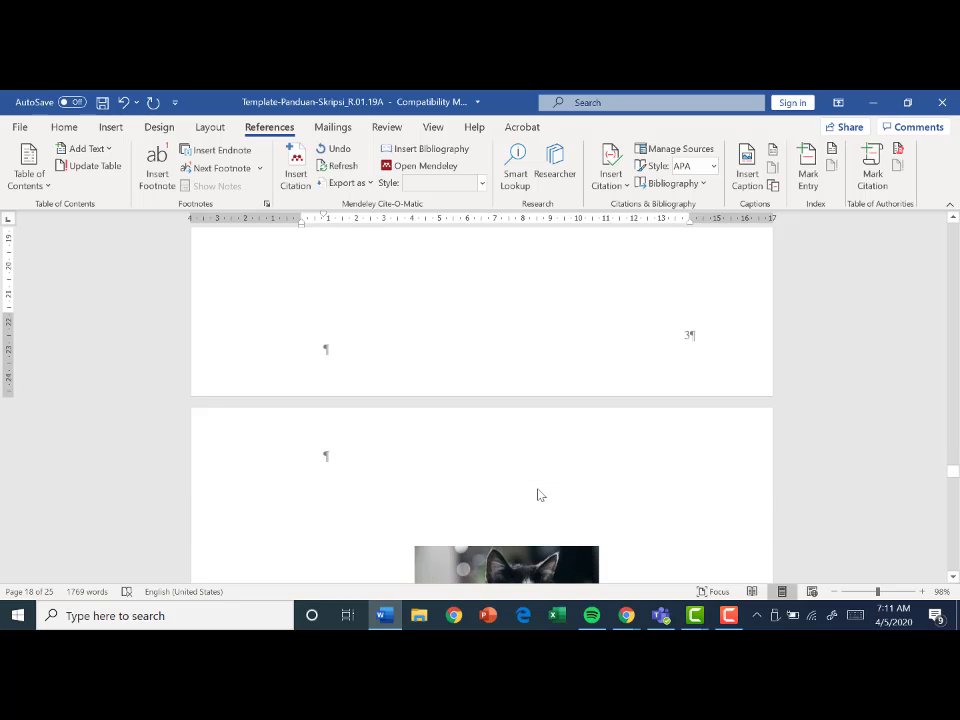
pyautogui.scroll(-6, 540, 494)
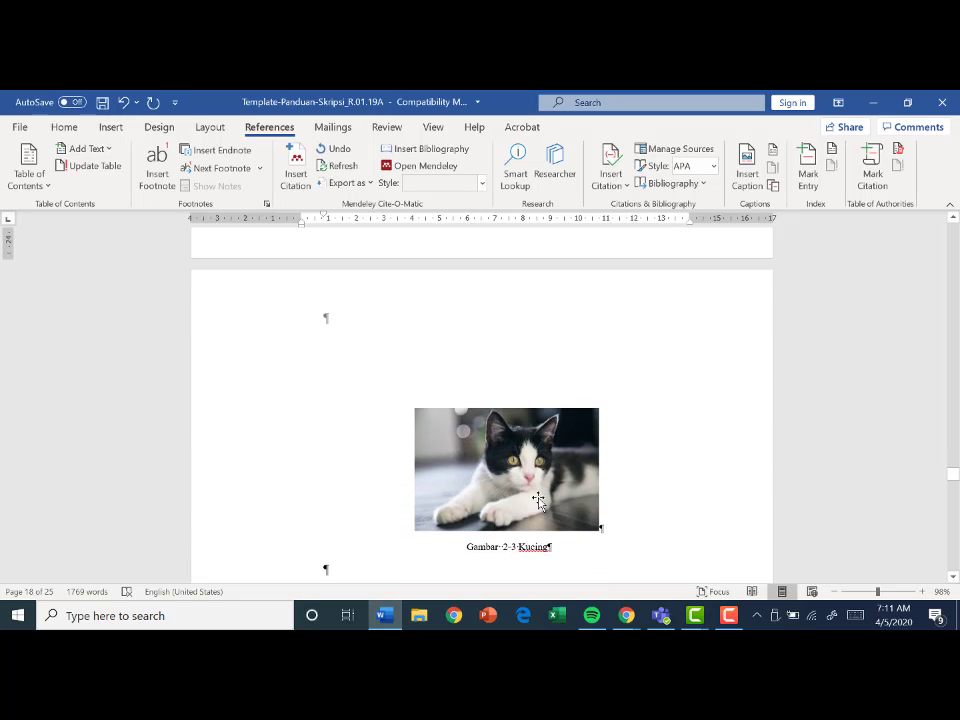
pyautogui.scroll(-9, 539, 498)
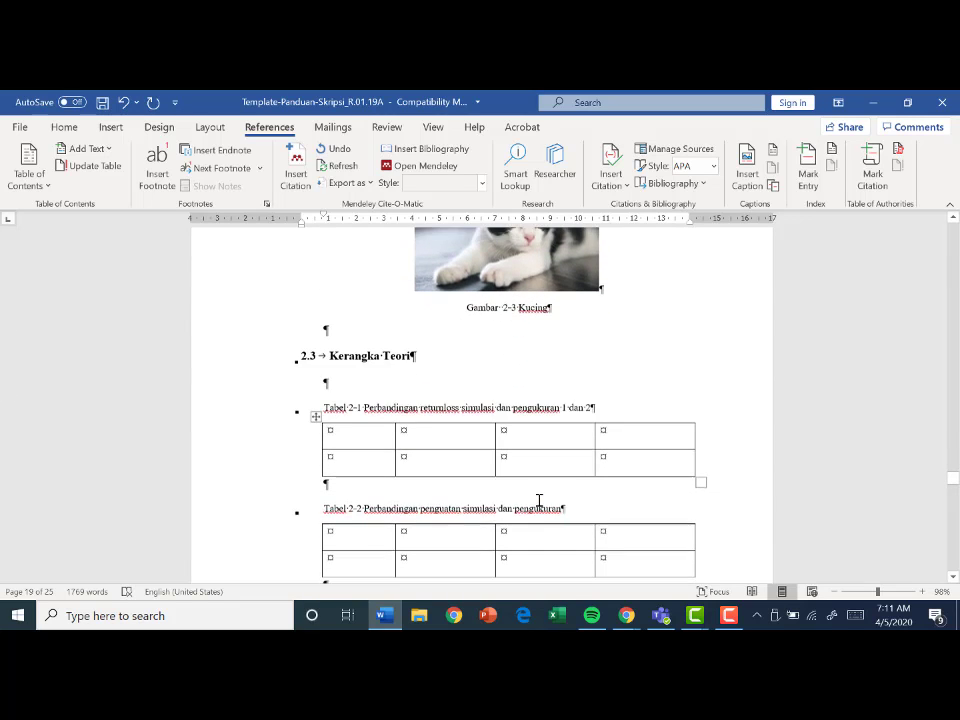
pyautogui.scroll(-1, 539, 500)
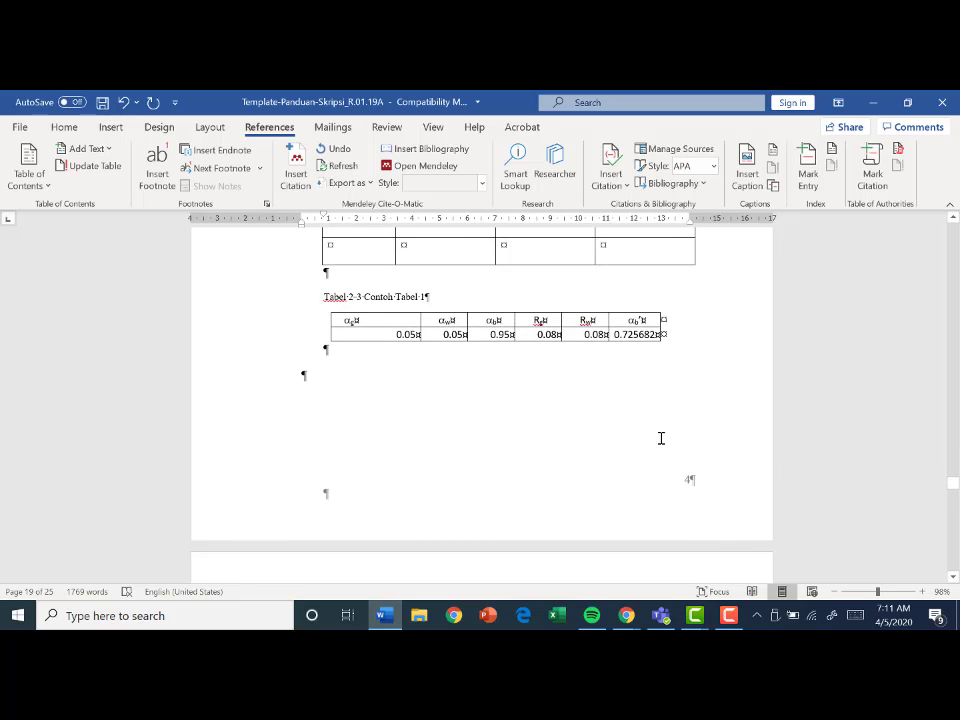
pyautogui.scroll(8, 697, 431)
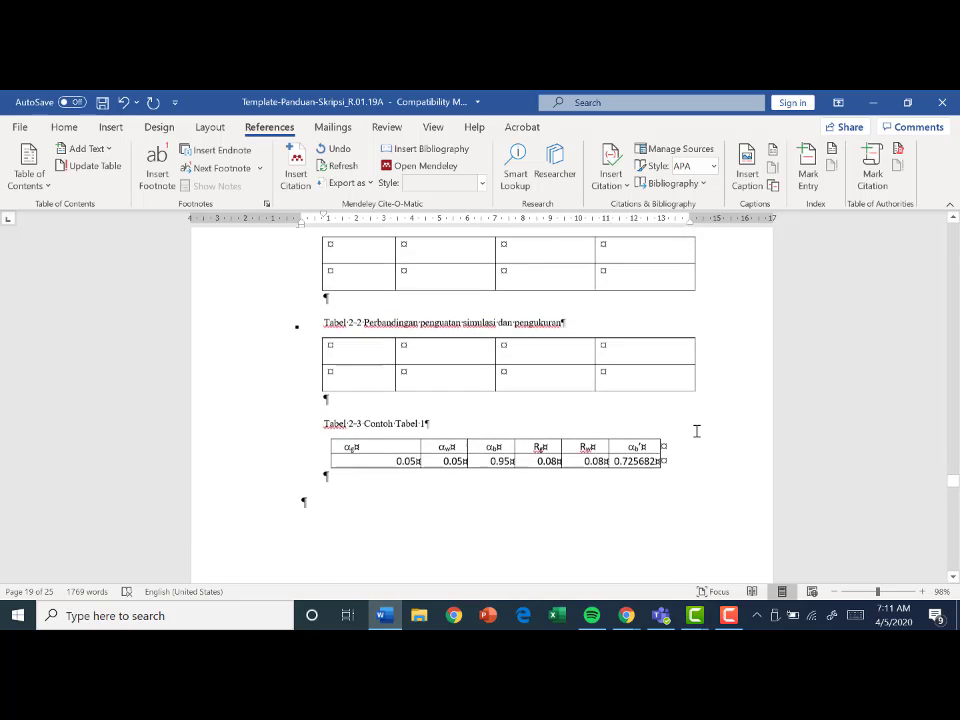
pyautogui.scroll(2, 709, 431)
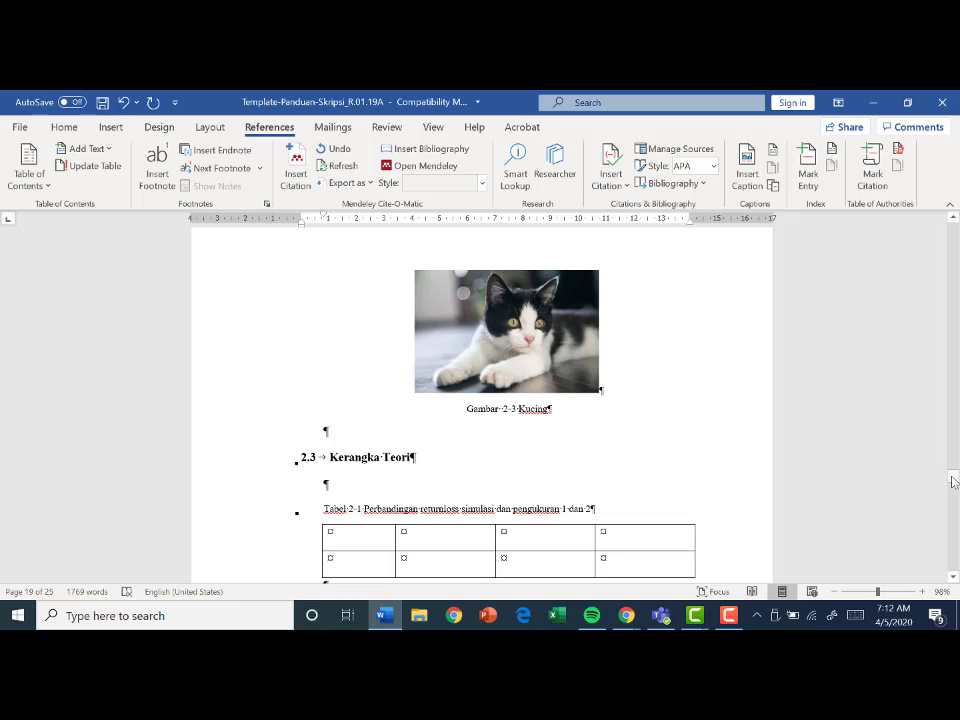
# - Update the entire list of figures under the DAFTAR GAMBAR heading
pyautogui.moveTo(953, 481); pyautogui.dragTo(945, 388)
pyautogui.scroll(-1, 696, 441)
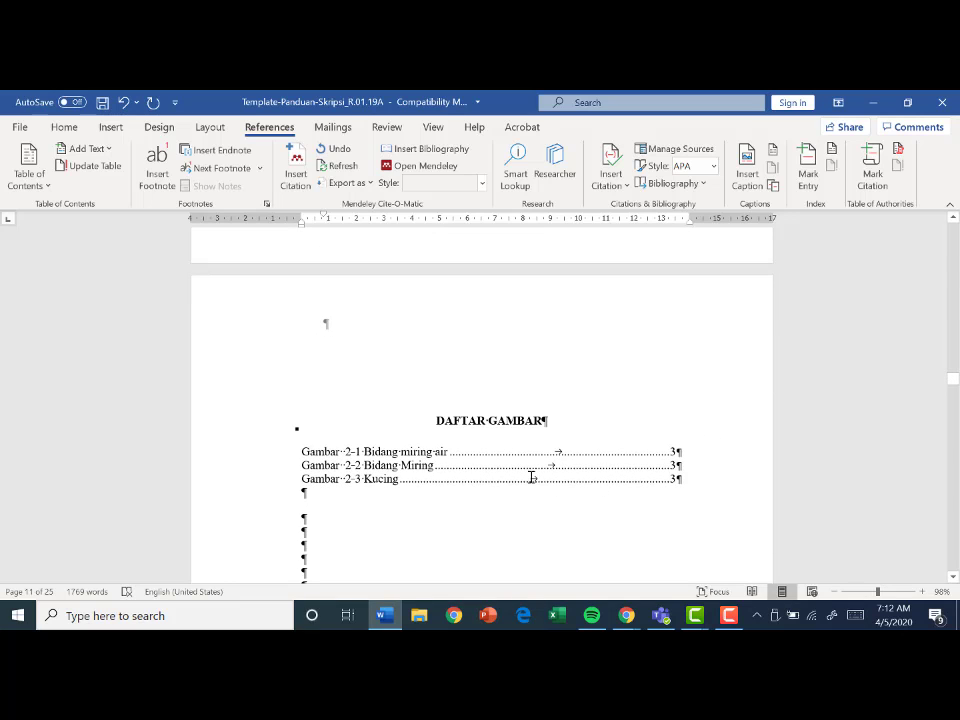
pyautogui.click(602, 491)
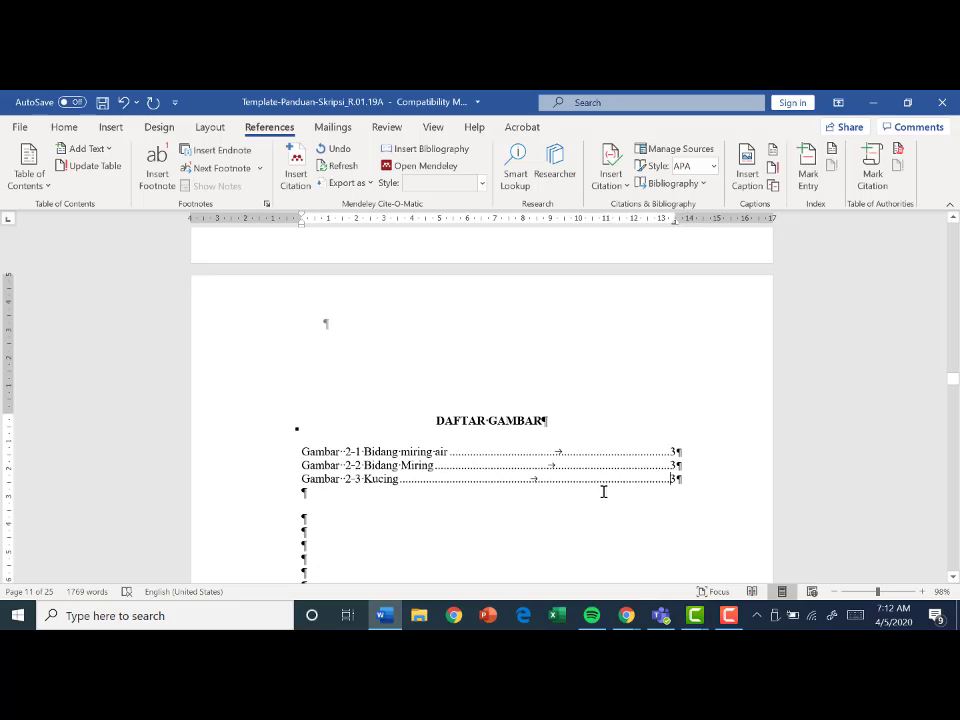
pyautogui.rightClick(479, 467)
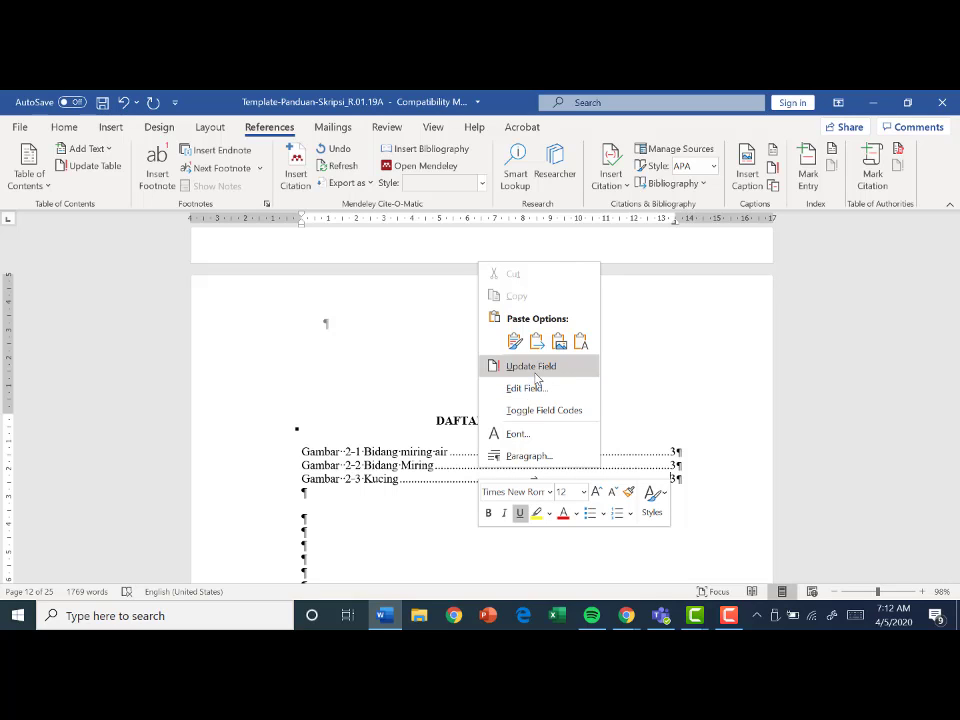
pyautogui.click(531, 366)
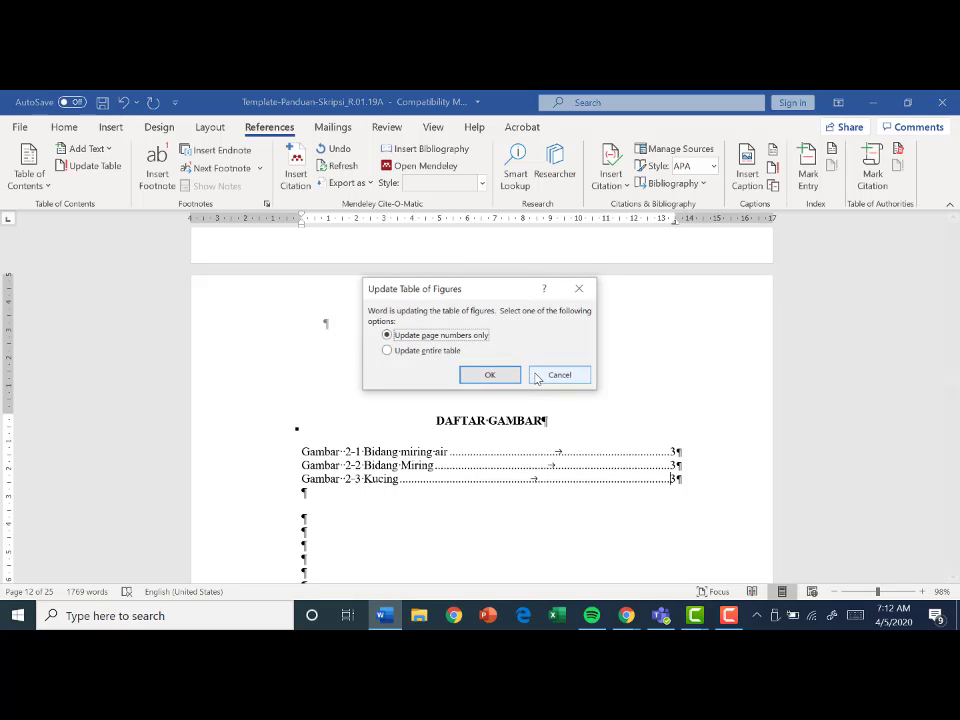
pyautogui.click(415, 351)
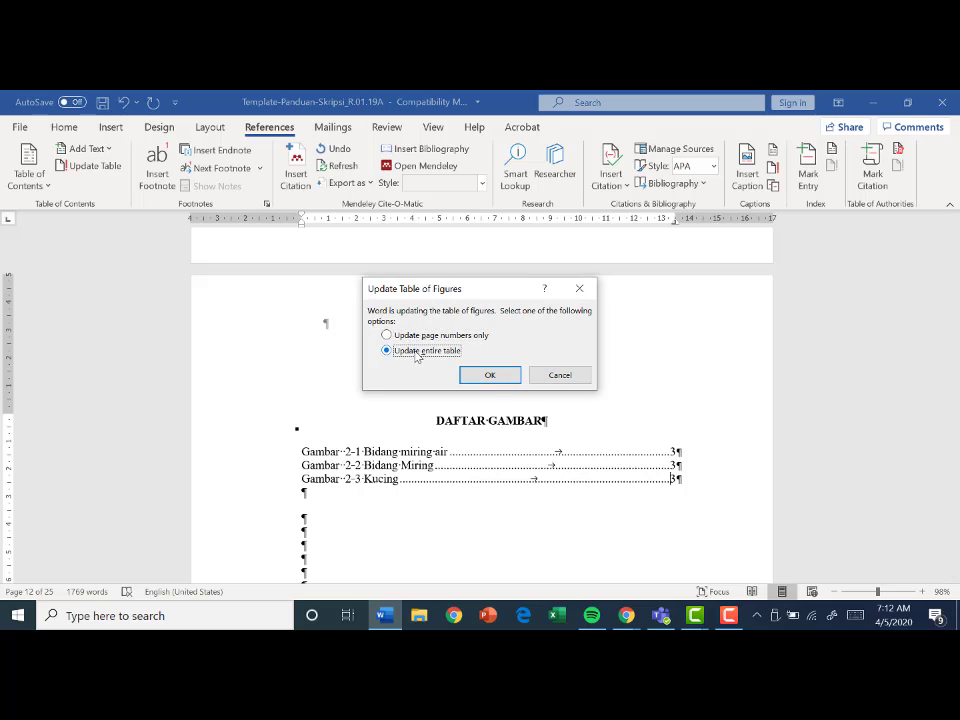
pyautogui.click(490, 376)
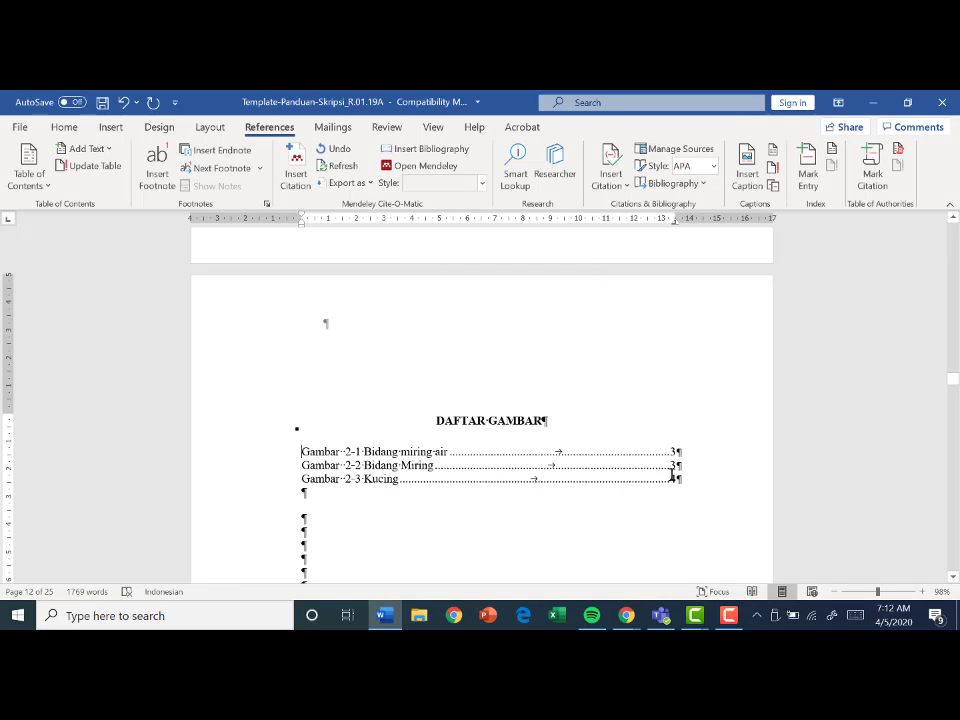